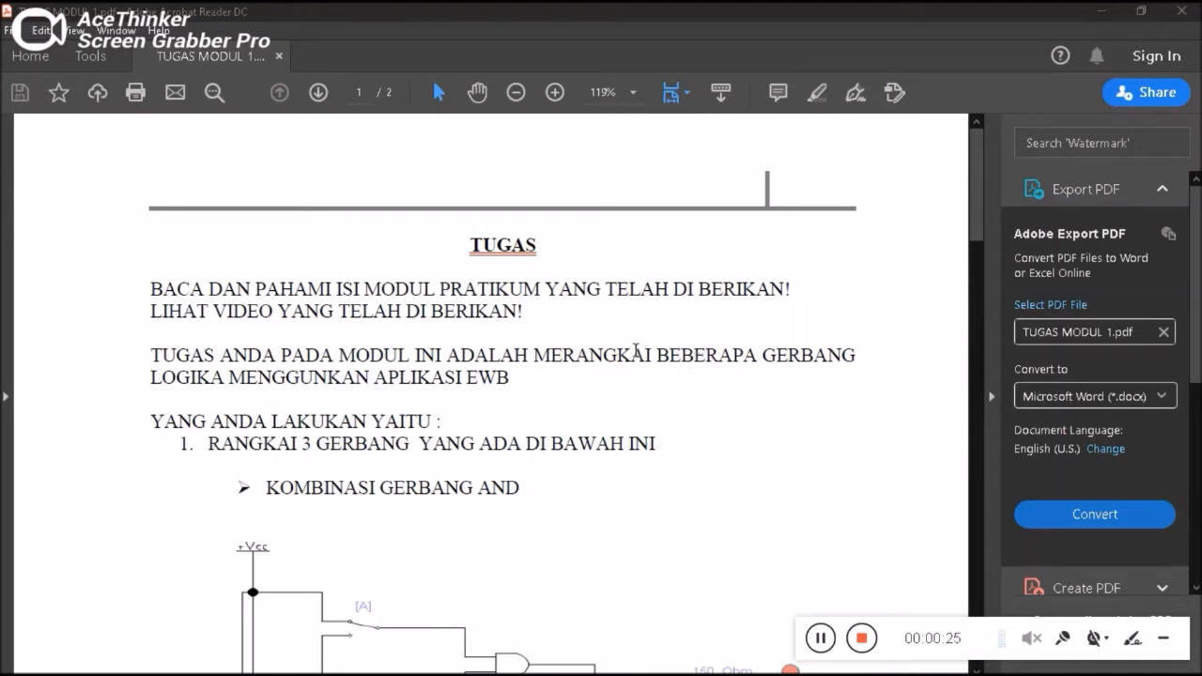
# Read through the assignment PDF and examine the AND, AND dan NOT, and AND dan OR gate combination circuits.
pyautogui.scroll(-2, 636, 351)
pyautogui.scroll(-2, 635, 351)
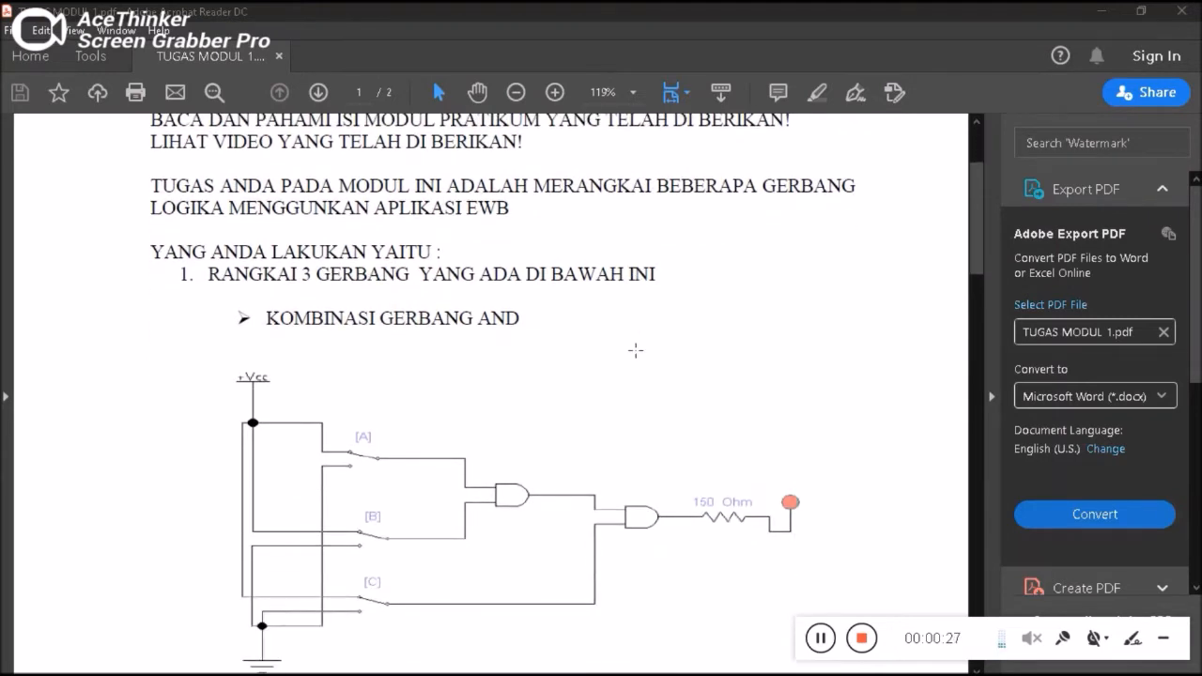
pyautogui.scroll(-1, 635, 351)
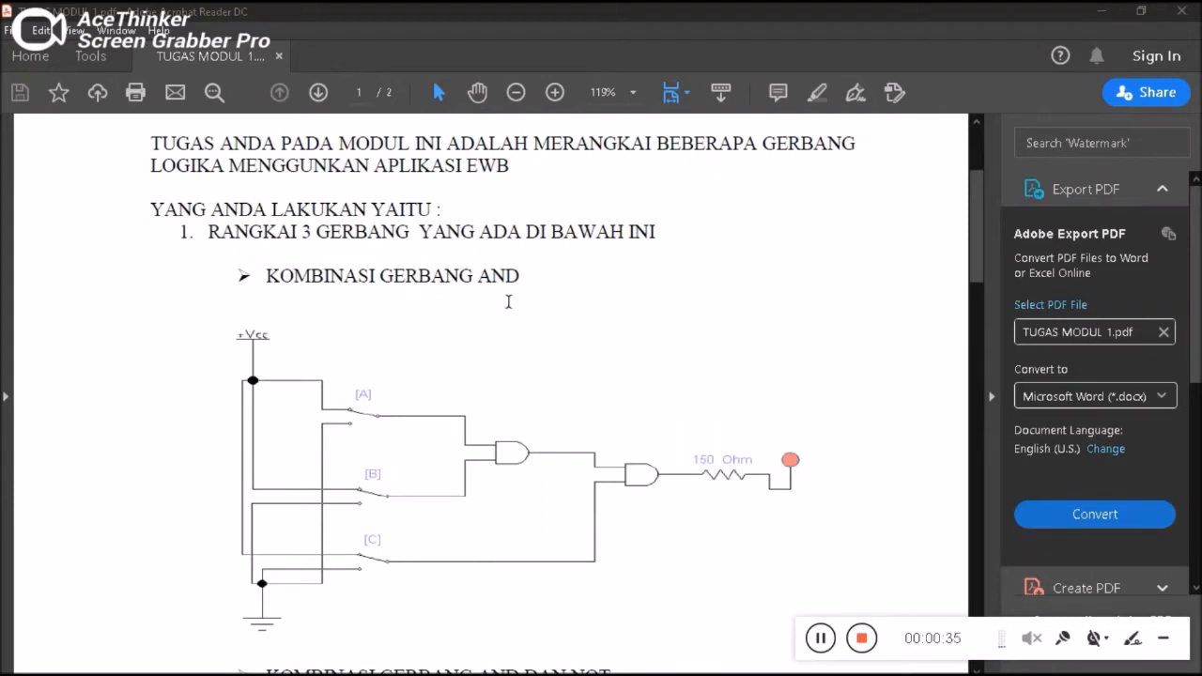
pyautogui.scroll(-4, 599, 298)
pyautogui.scroll(-6, 591, 311)
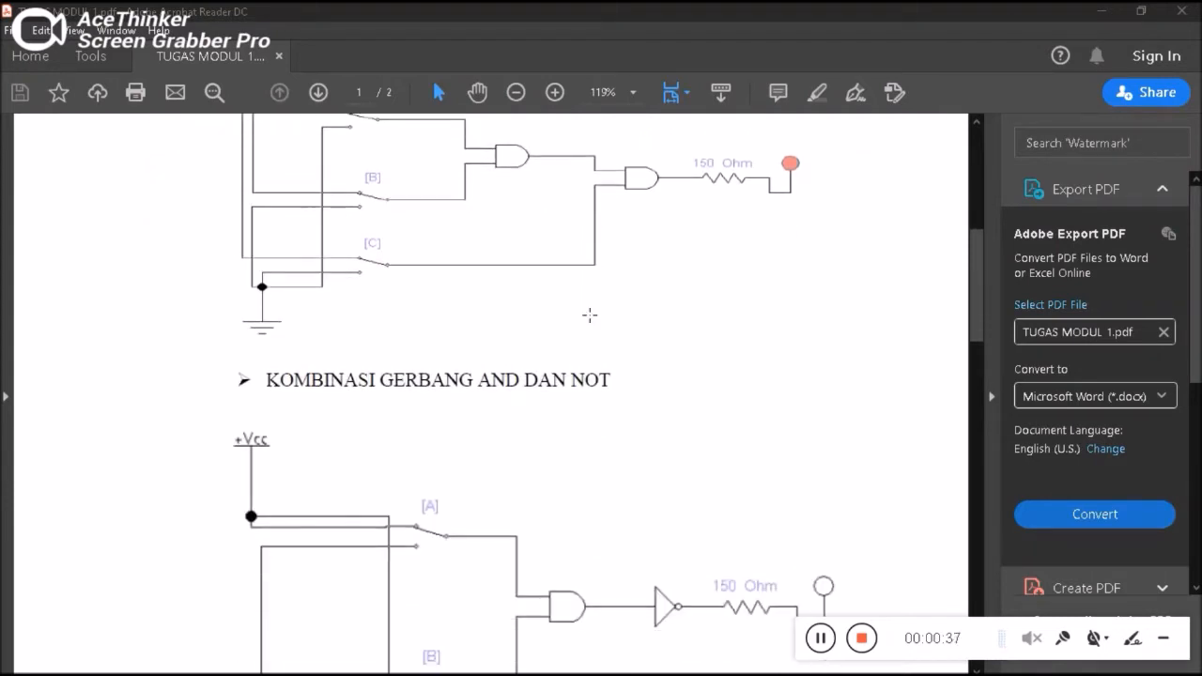
pyautogui.scroll(-2, 590, 315)
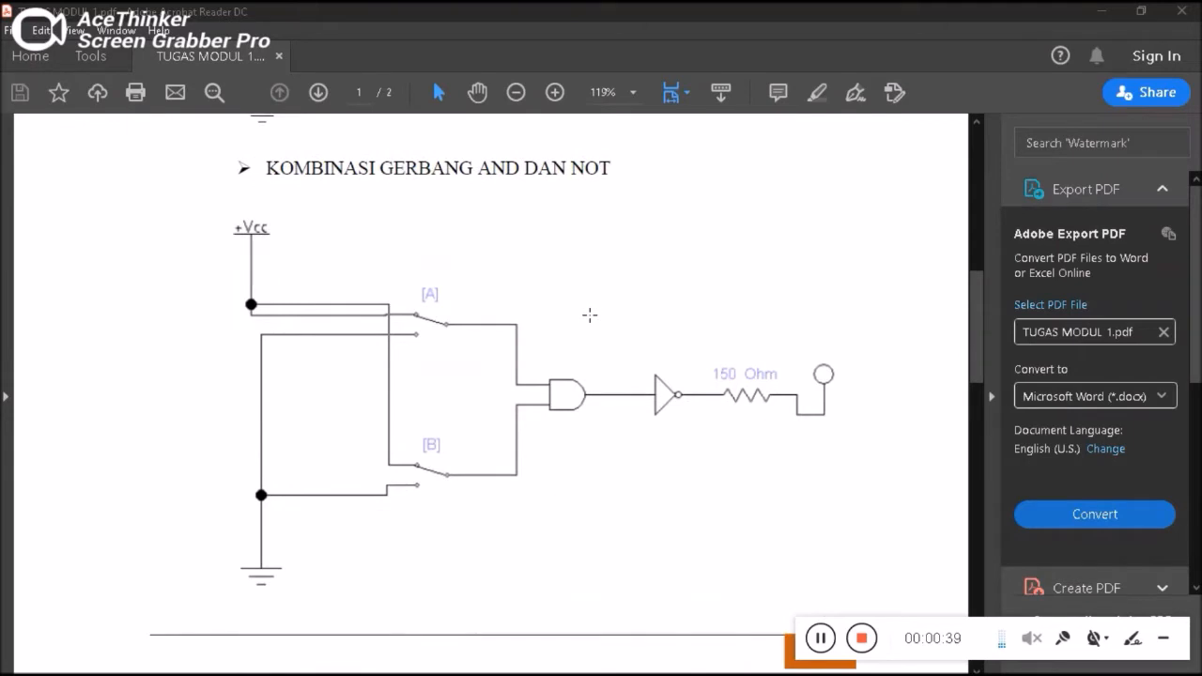
pyautogui.scroll(-10, 589, 314)
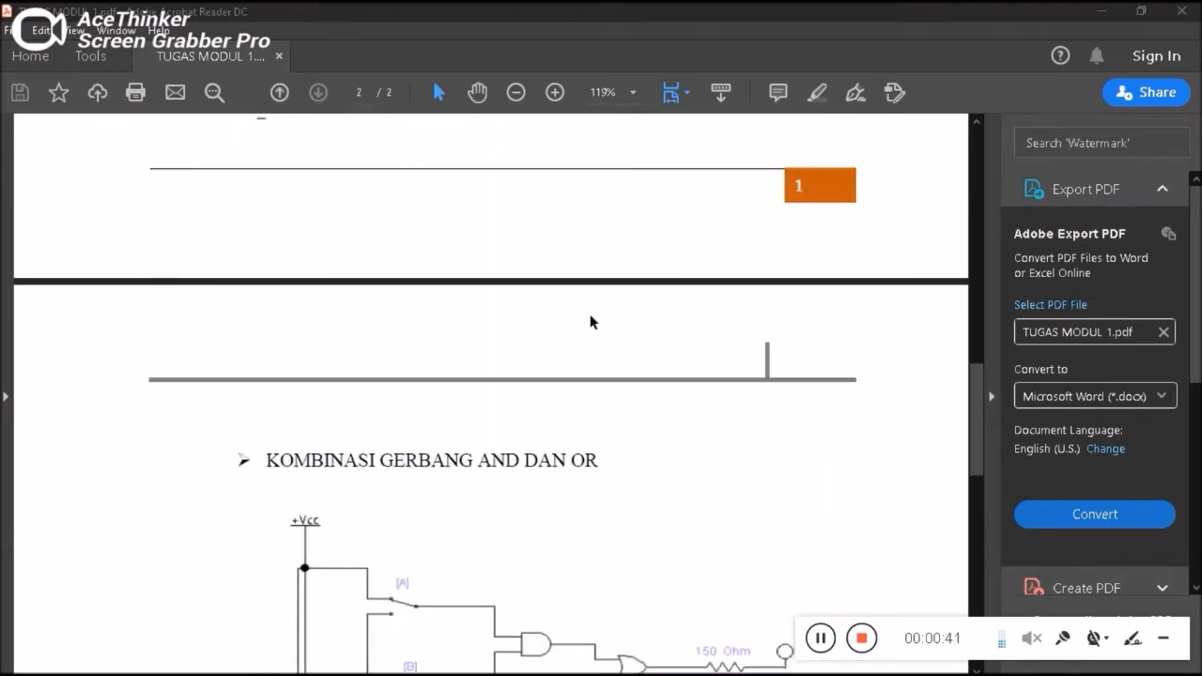
pyautogui.scroll(-4, 590, 317)
pyautogui.scroll(-2, 590, 314)
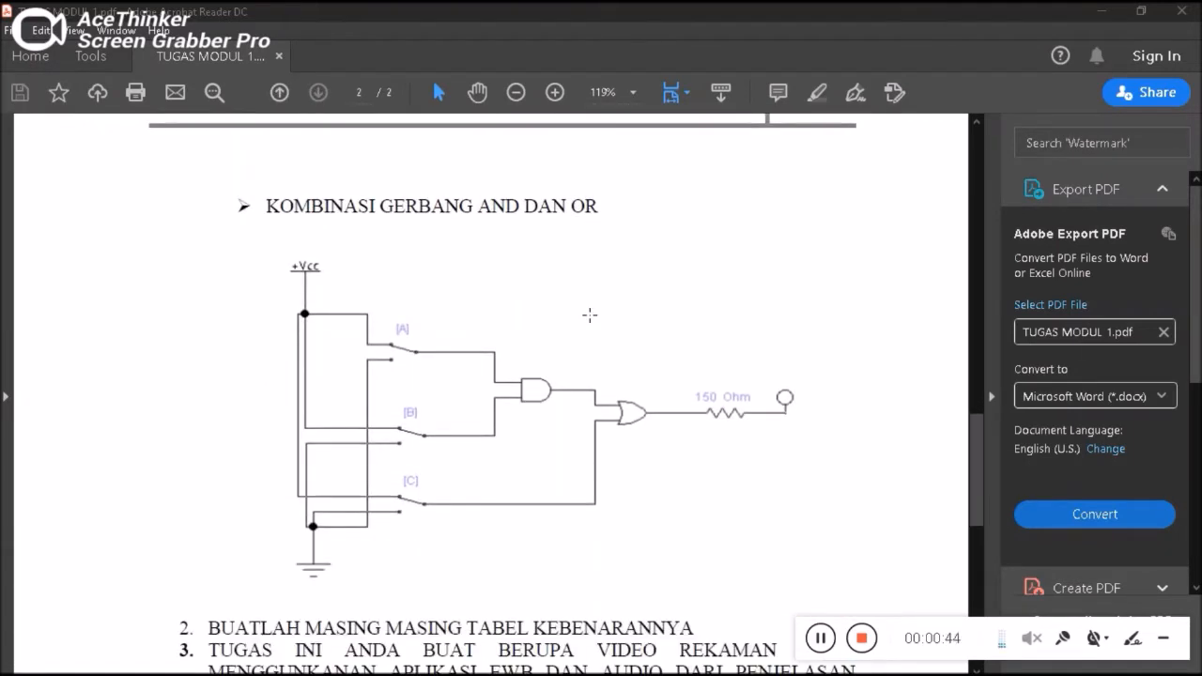
# Switch to Windows Photo Viewer and examine the truth table images in sequence, starting with KOMBINASI LOGIKA AND DAN AND.
pyautogui.click(821, 638)
pyautogui.click(820, 638)
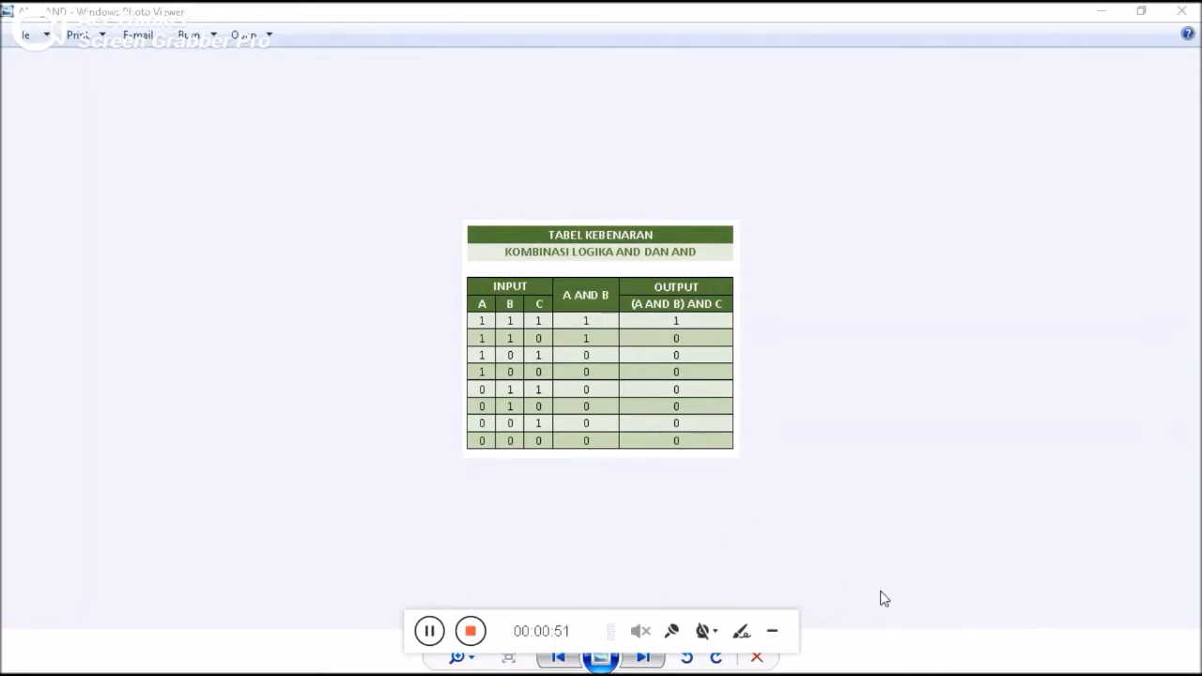
pyautogui.moveTo(693, 621); pyautogui.dragTo(1089, 637)
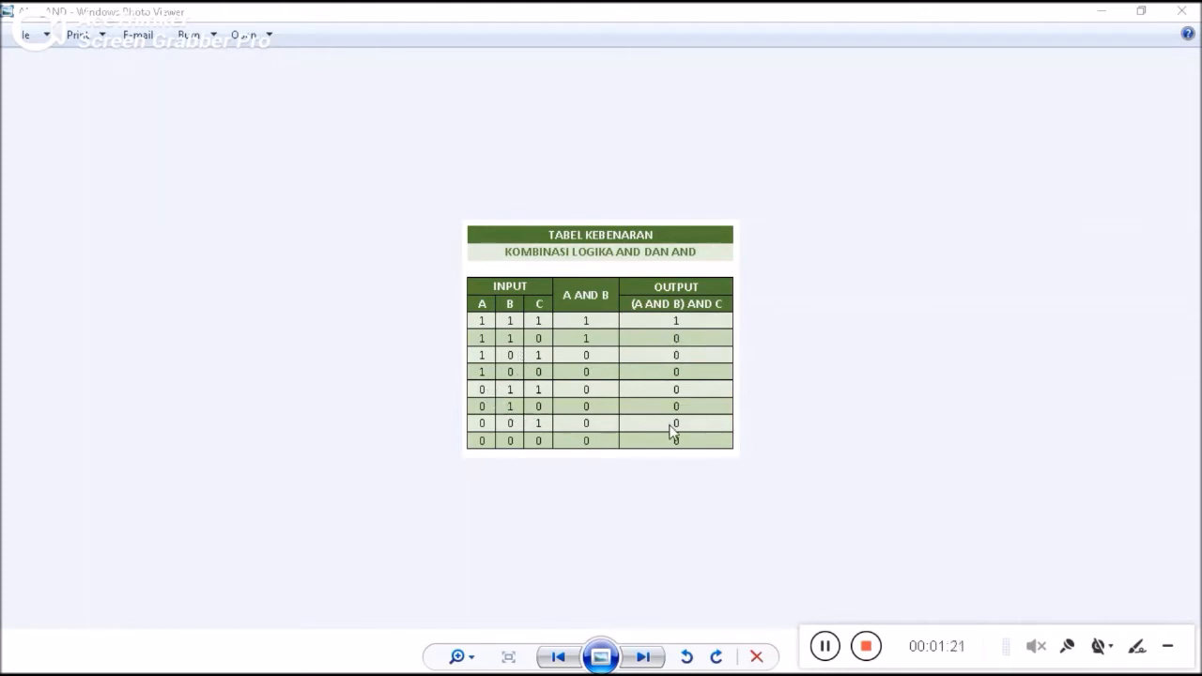
pyautogui.click(639, 661)
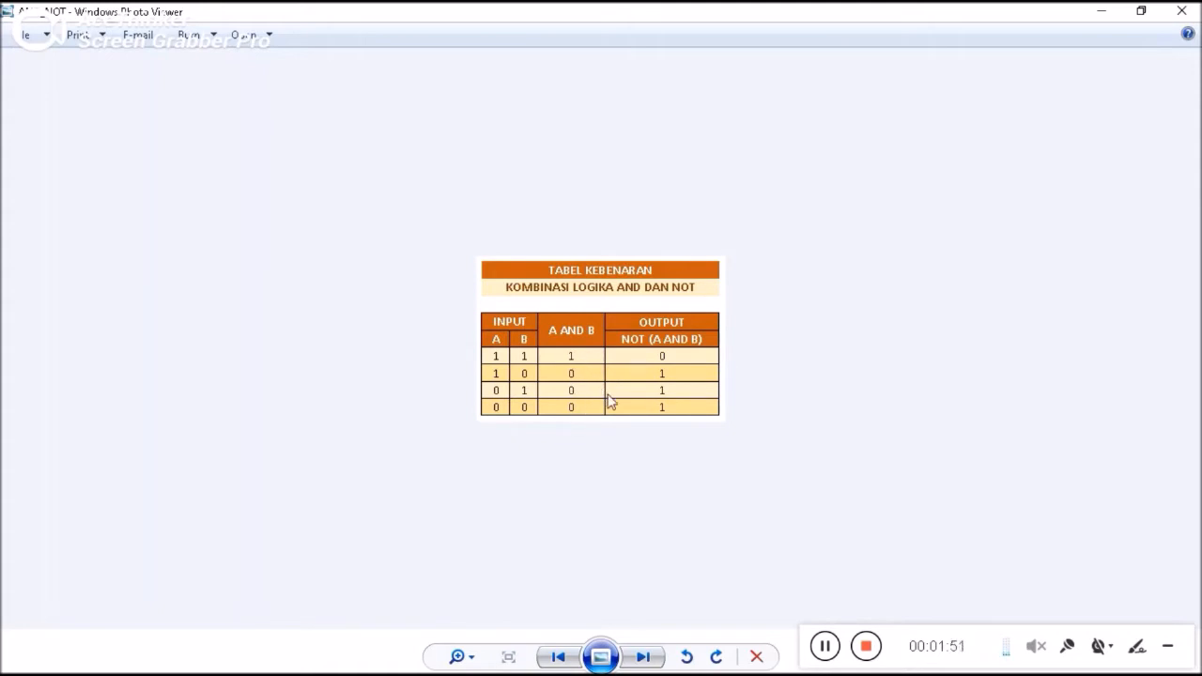
pyautogui.click(644, 656)
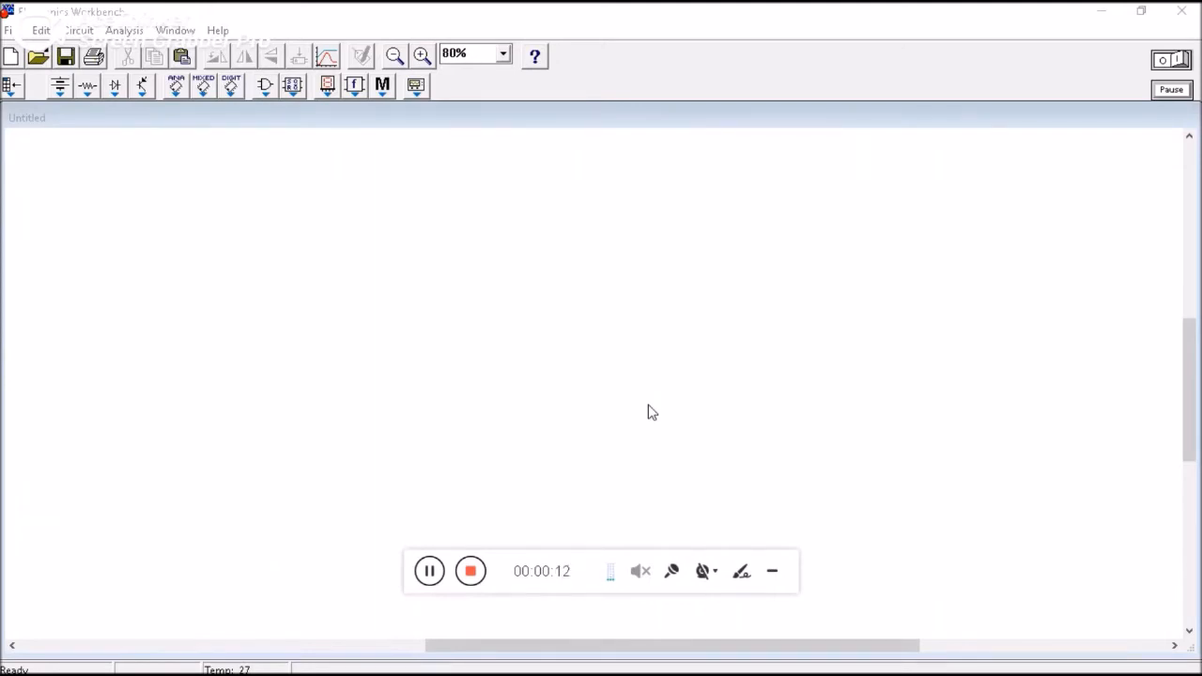
# In Electronics Workbench, inspect the Sources, Basic, Logic Gates and Indicators libraries for the parts the circuits need.
pyautogui.click(59, 87)
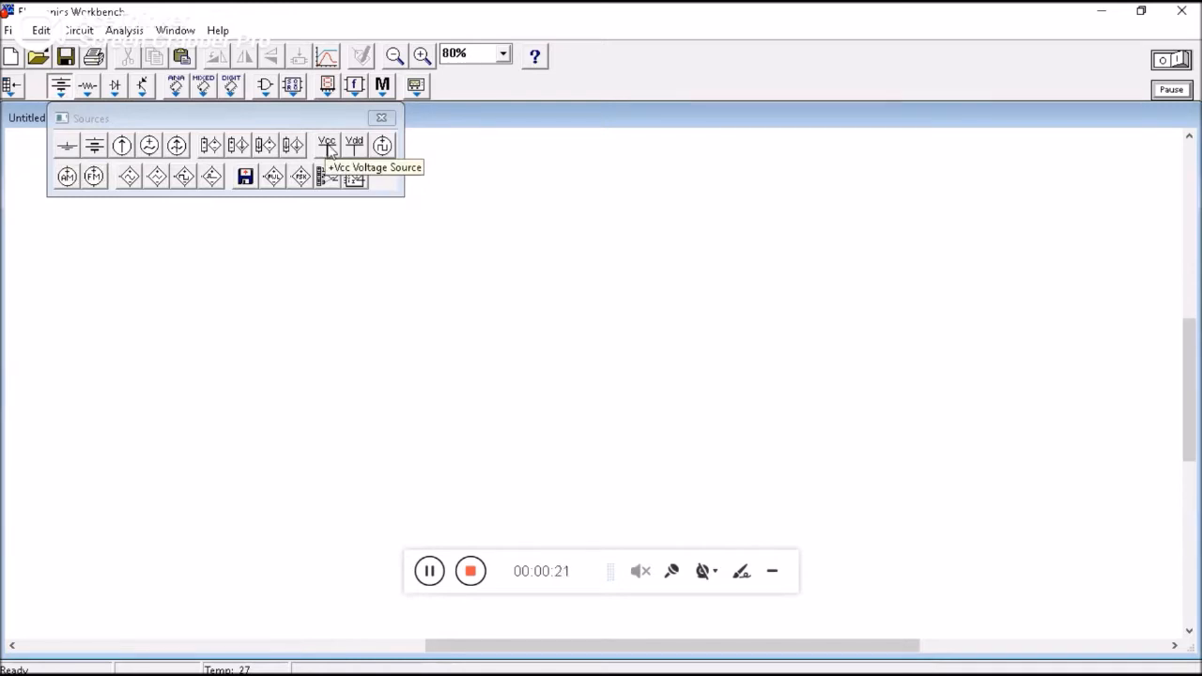
pyautogui.click(381, 117)
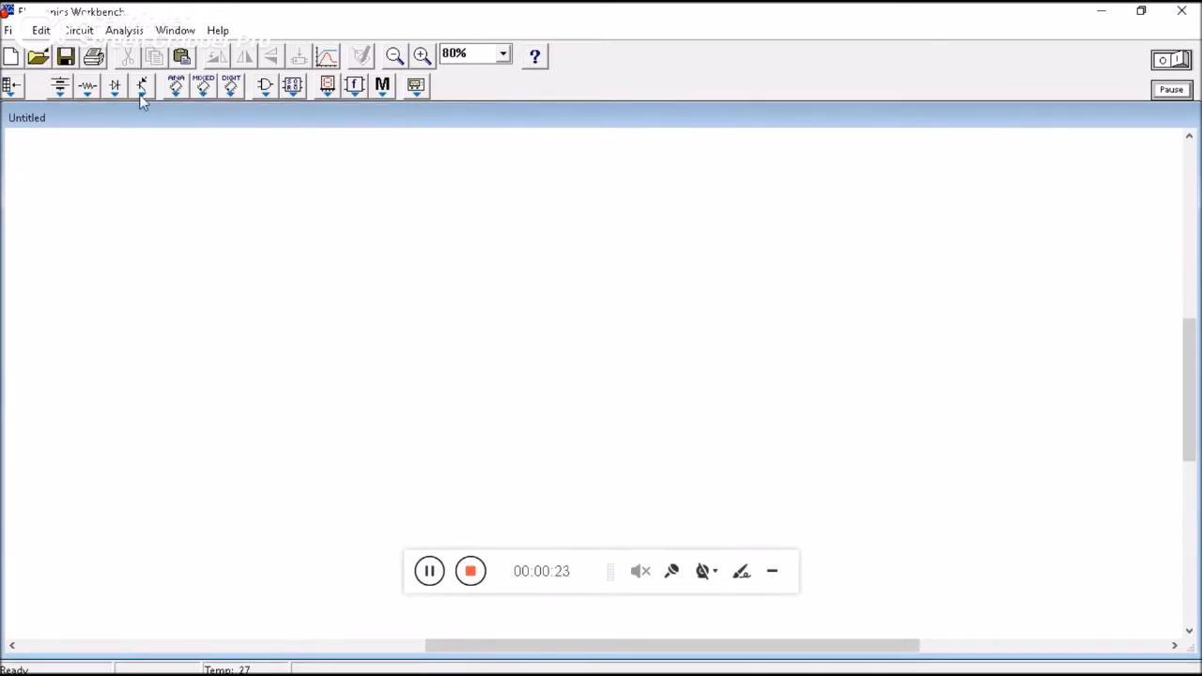
pyautogui.click(88, 86)
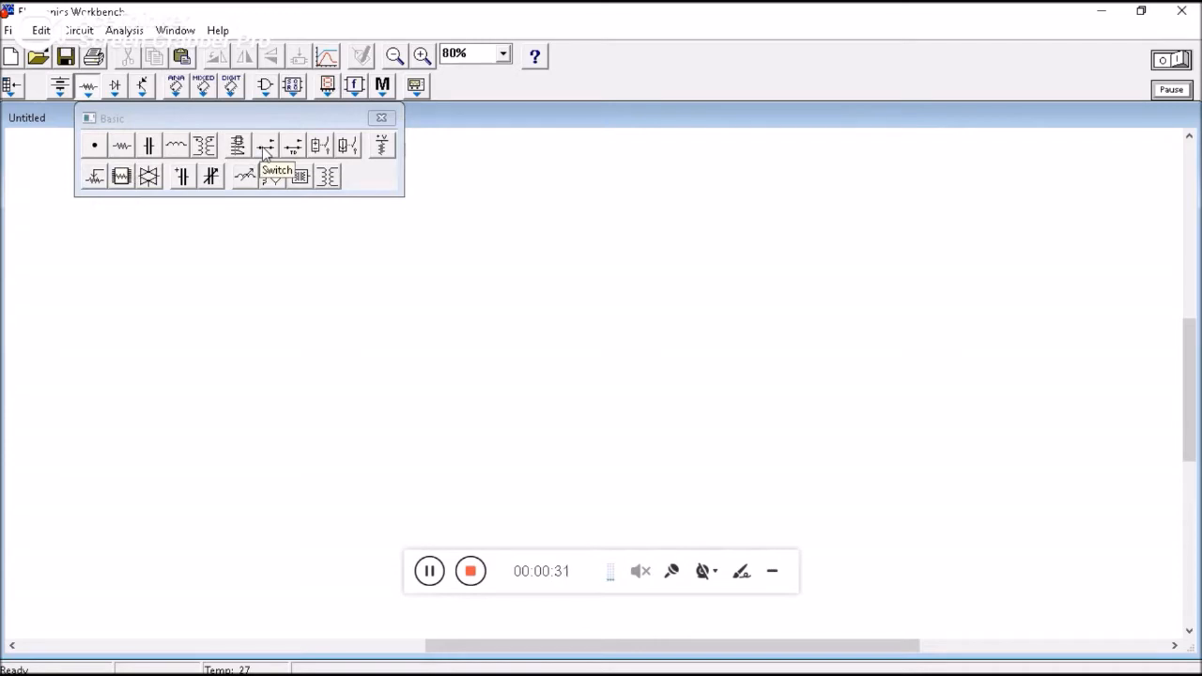
pyautogui.click(381, 120)
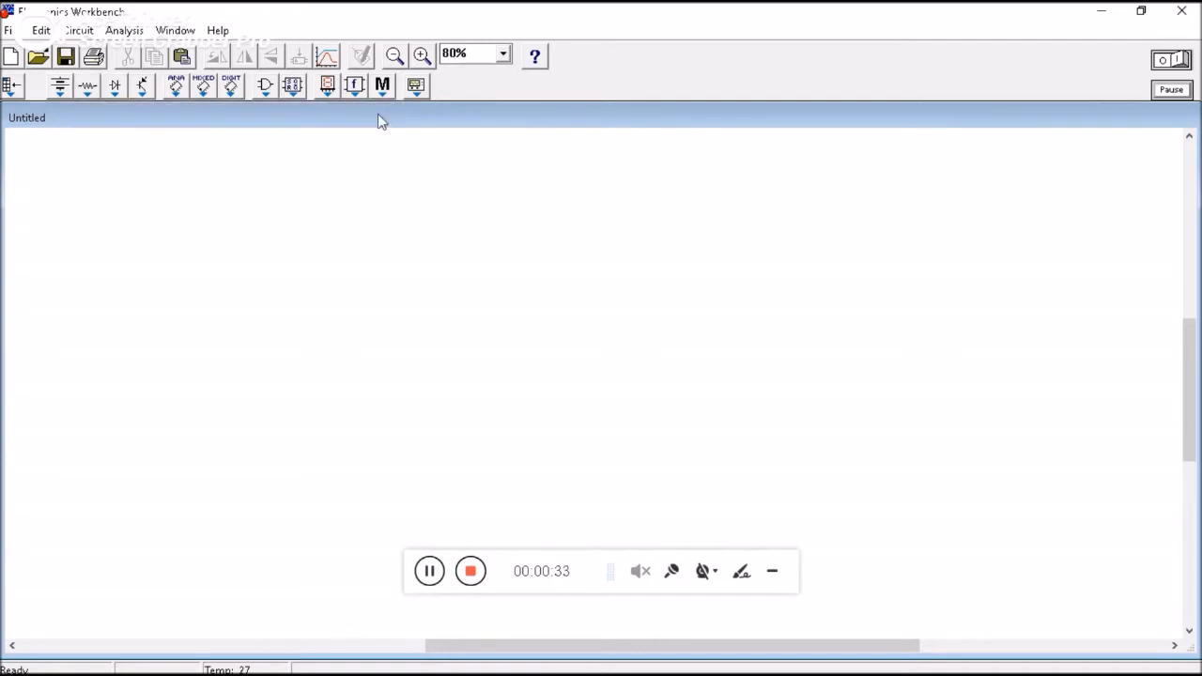
pyautogui.click(266, 86)
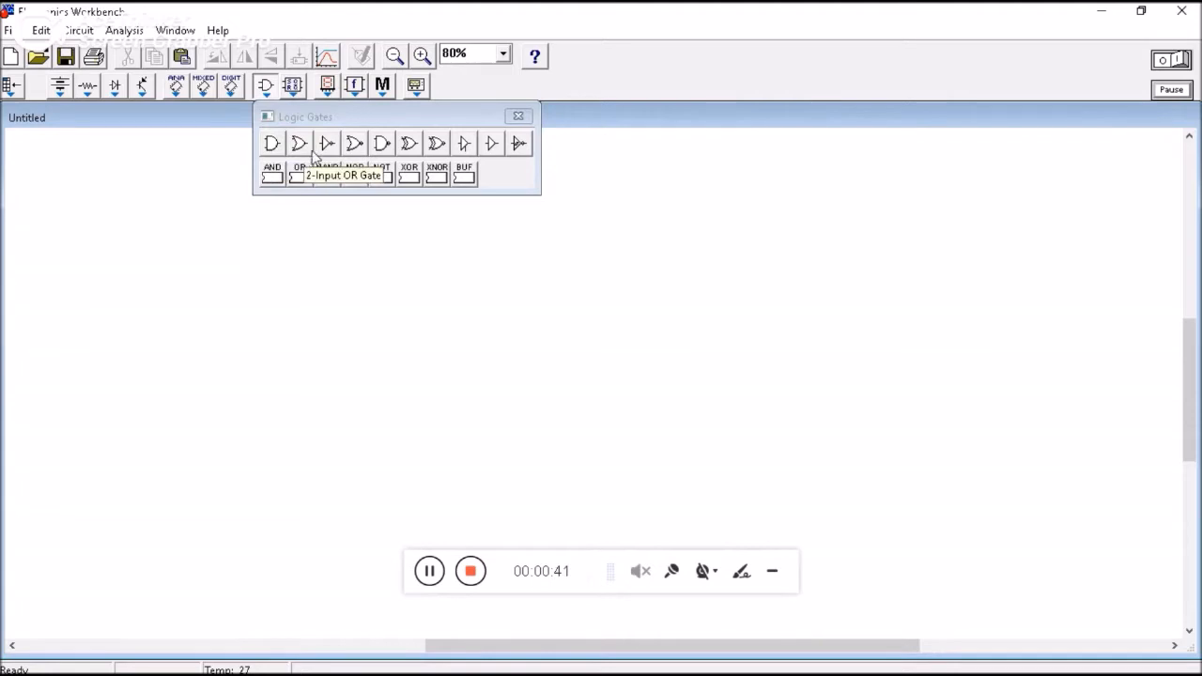
pyautogui.click(515, 116)
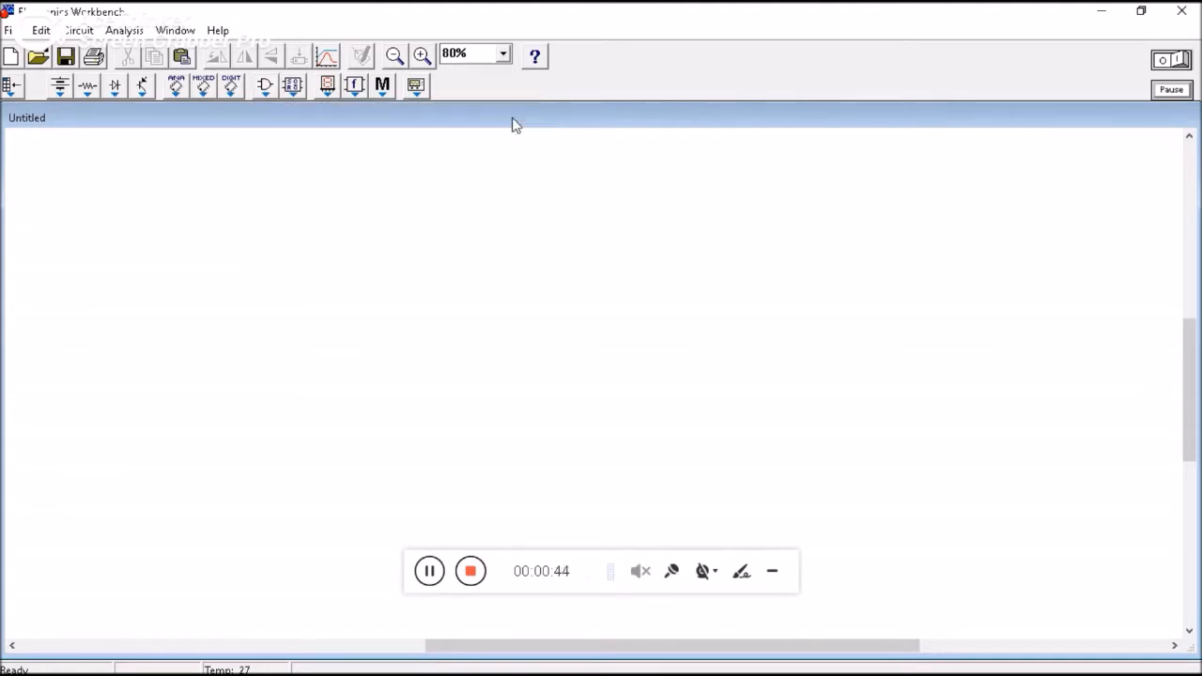
pyautogui.click(328, 89)
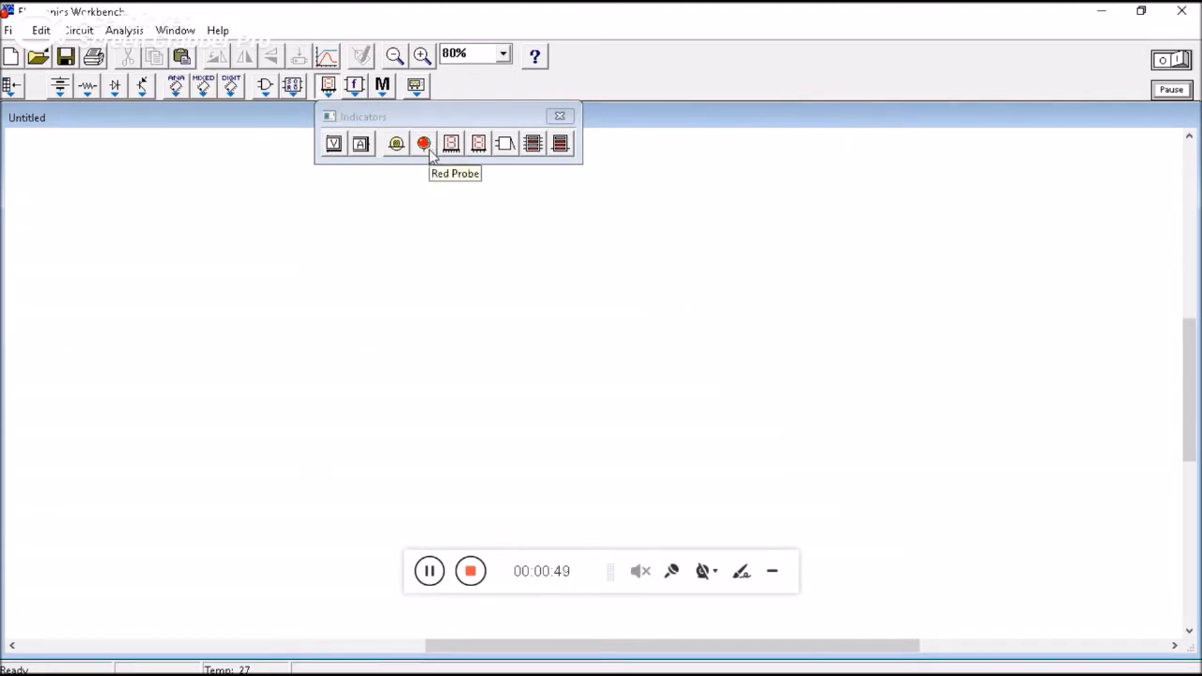
pyautogui.click(559, 118)
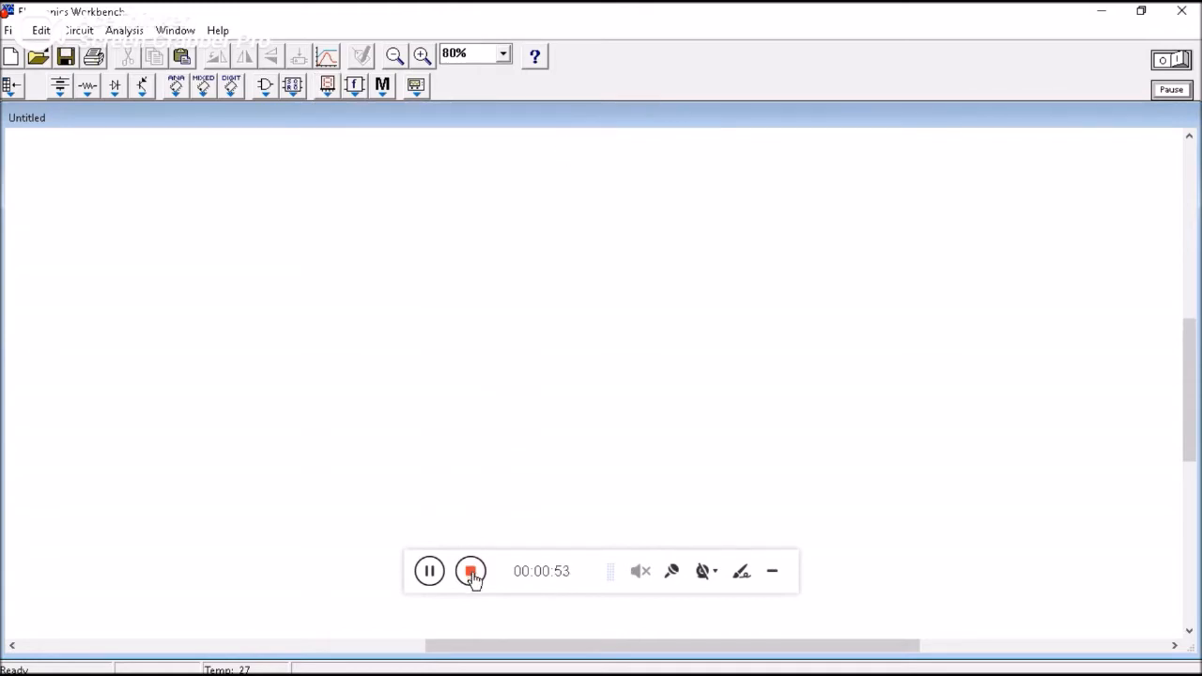
pyautogui.click(470, 571)
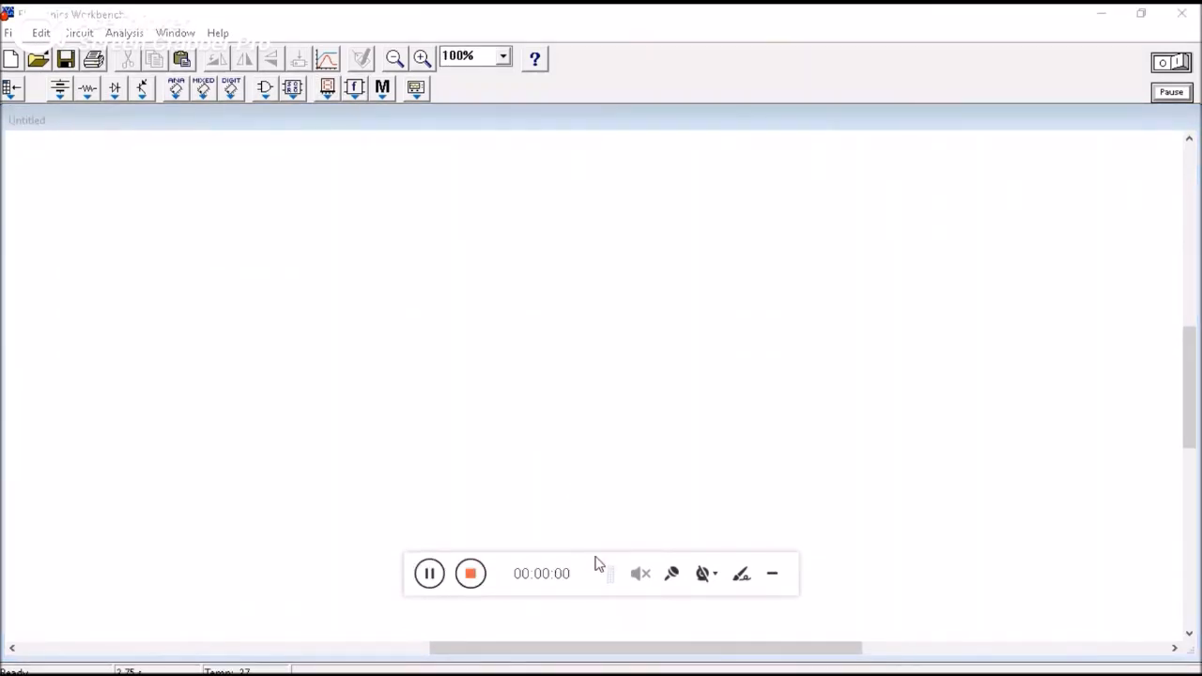
pyautogui.moveTo(598, 564); pyautogui.dragTo(904, 588)
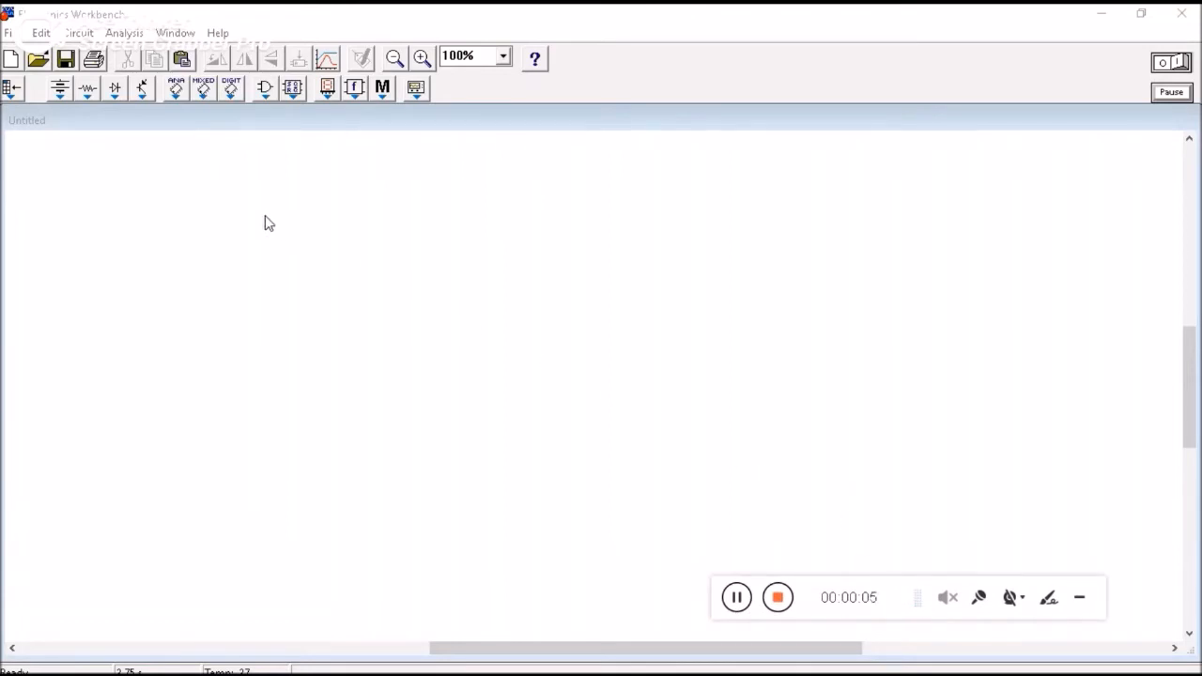
# Place a ground symbol on the empty schematic and a +Vcc voltage source directly above it.
pyautogui.click(60, 90)
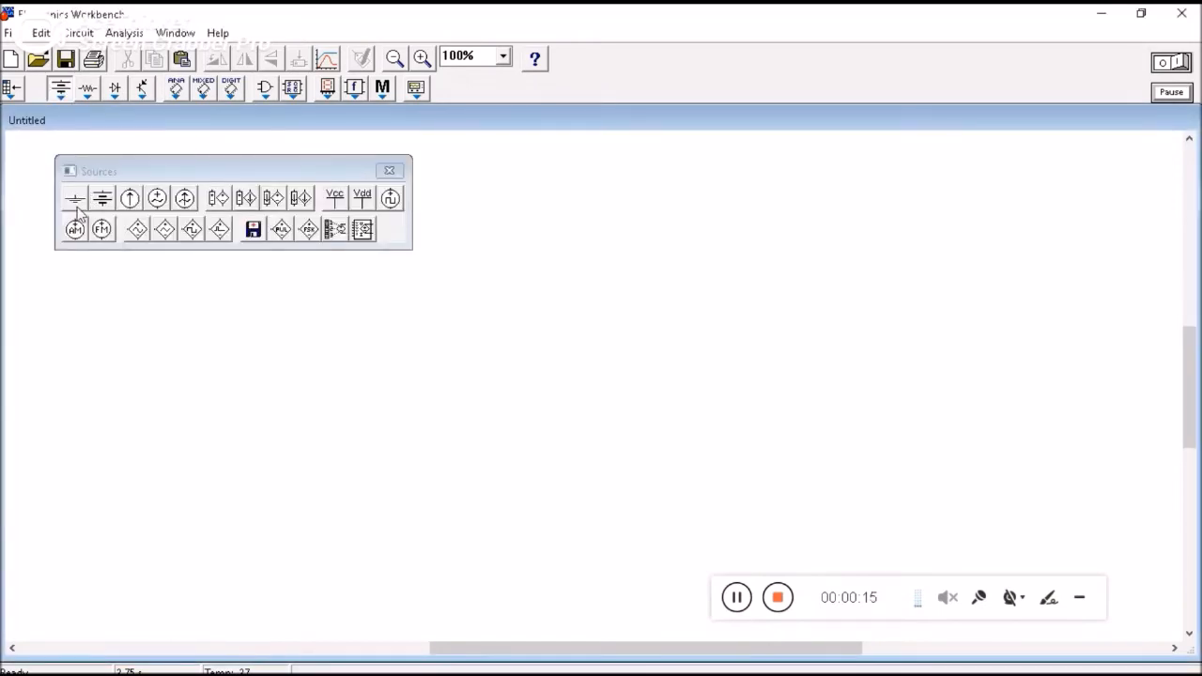
pyautogui.moveTo(75, 200); pyautogui.dragTo(258, 479)
pyautogui.moveTo(332, 202); pyautogui.dragTo(257, 292)
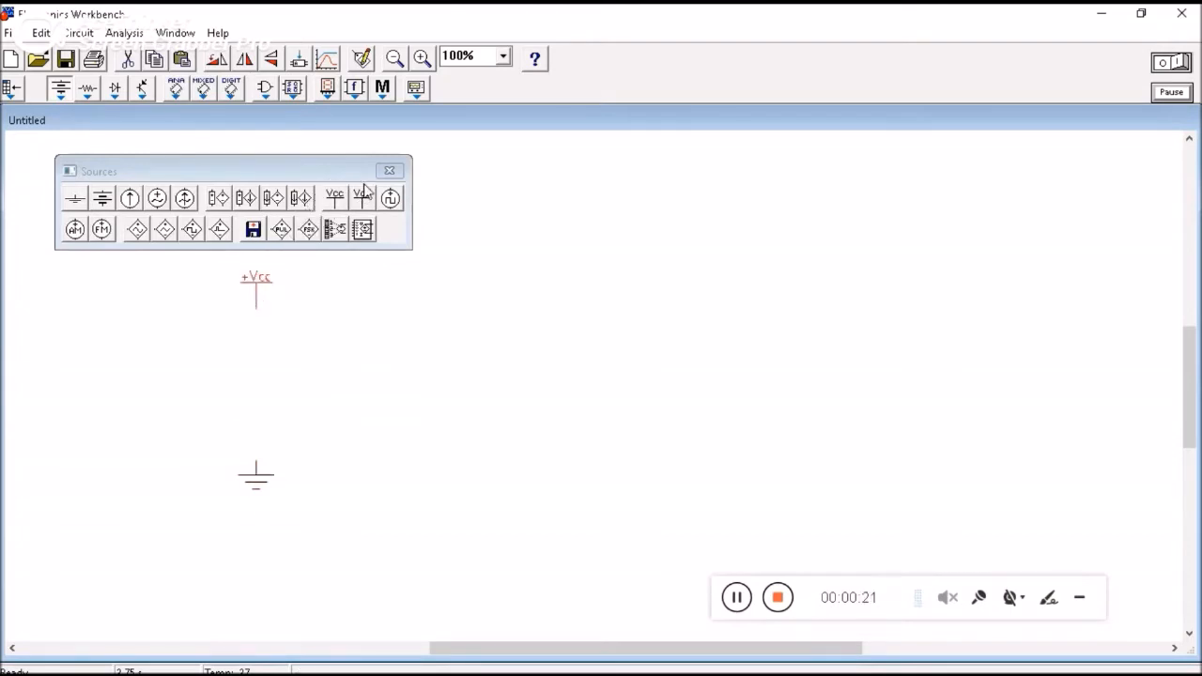
pyautogui.click(387, 171)
# Place two connector nodes between the +Vcc source and the ground, one near each symbol.
pyautogui.click(84, 95)
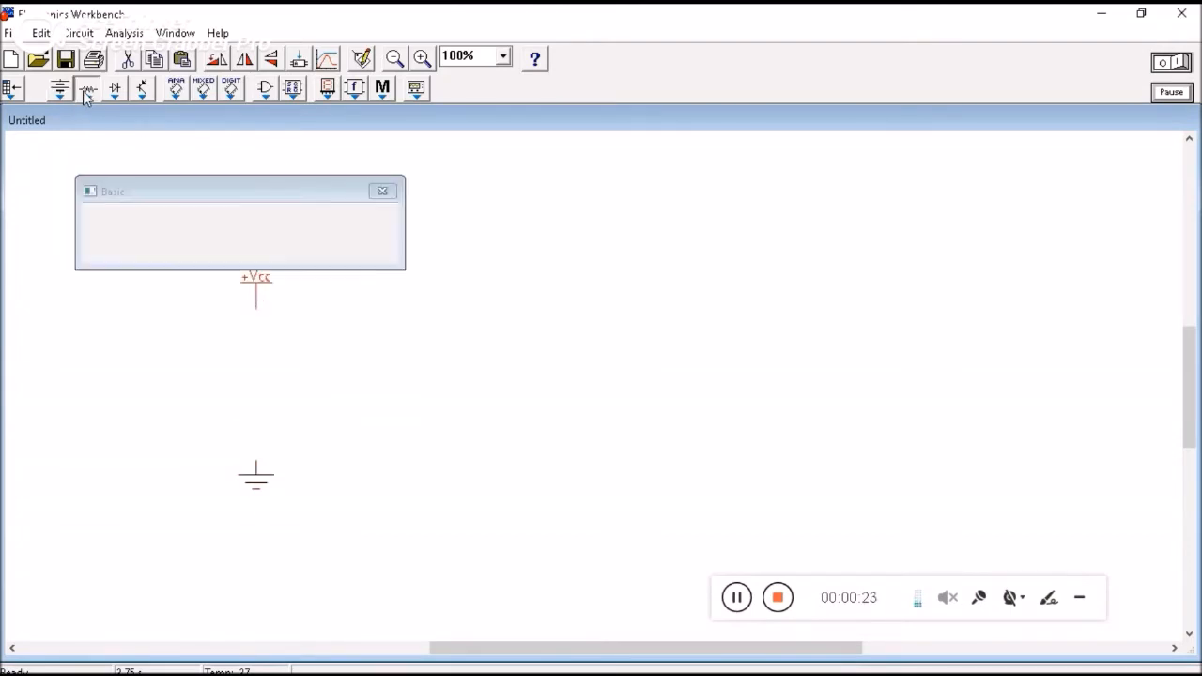
pyautogui.moveTo(95, 223); pyautogui.dragTo(254, 424)
pyautogui.moveTo(95, 220); pyautogui.dragTo(252, 324)
pyautogui.moveTo(257, 196); pyautogui.dragTo(264, 221)
pyautogui.click(390, 215)
# Spread the +Vcc source, ground and connector nodes along one vertical line, and wire each symbol to its nearest node.
pyautogui.moveTo(254, 300); pyautogui.dragTo(247, 226)
pyautogui.moveTo(247, 328); pyautogui.dragTo(247, 264)
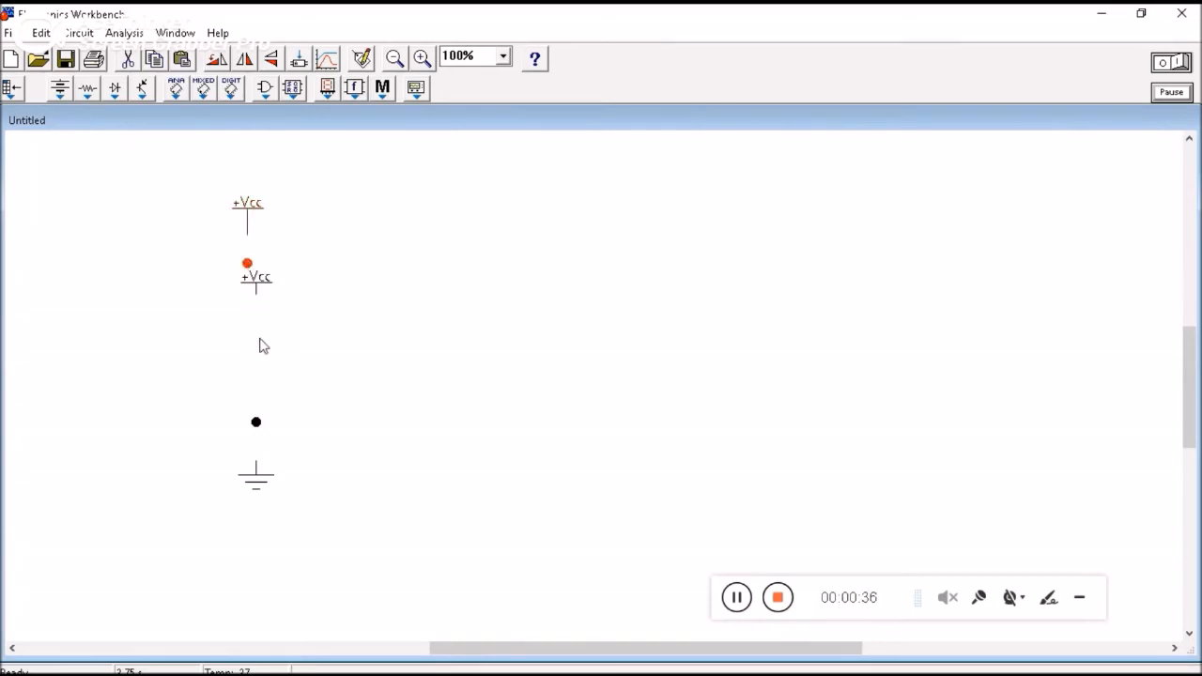
pyautogui.moveTo(255, 423); pyautogui.dragTo(241, 517)
pyautogui.moveTo(247, 235); pyautogui.dragTo(247, 263)
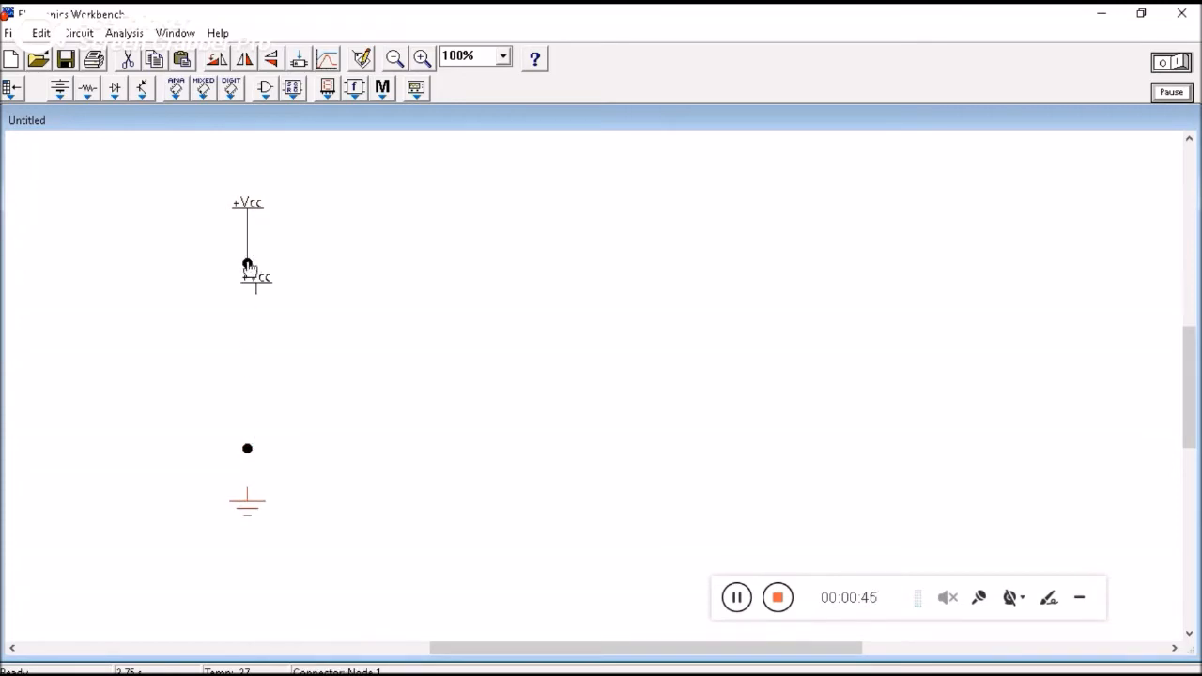
pyautogui.moveTo(245, 462); pyautogui.dragTo(247, 451)
# Place a switch to the right of the two connector nodes, at a height between them.
pyautogui.click(87, 89)
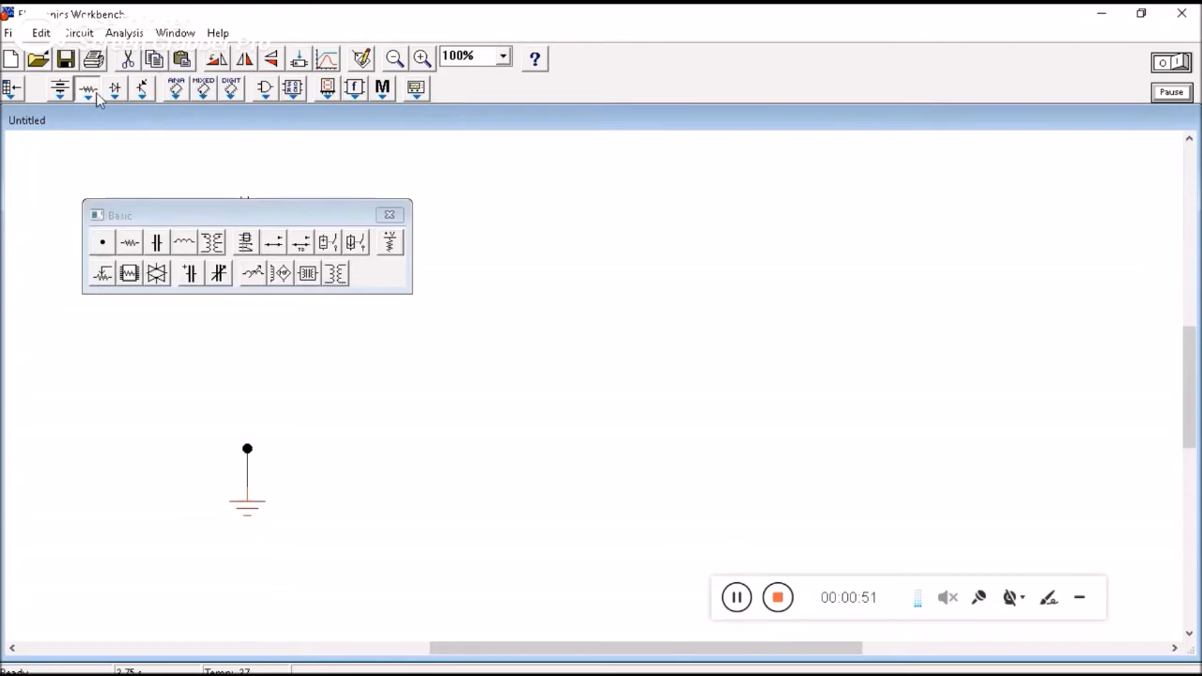
pyautogui.moveTo(276, 245); pyautogui.dragTo(413, 374)
pyautogui.moveTo(355, 221)
pyautogui.mouseDown()
pyautogui.moveTo(353, 250)
pyautogui.moveTo(377, 279)
pyautogui.moveTo(366, 229)
pyautogui.mouseUp()
pyautogui.click(400, 222)
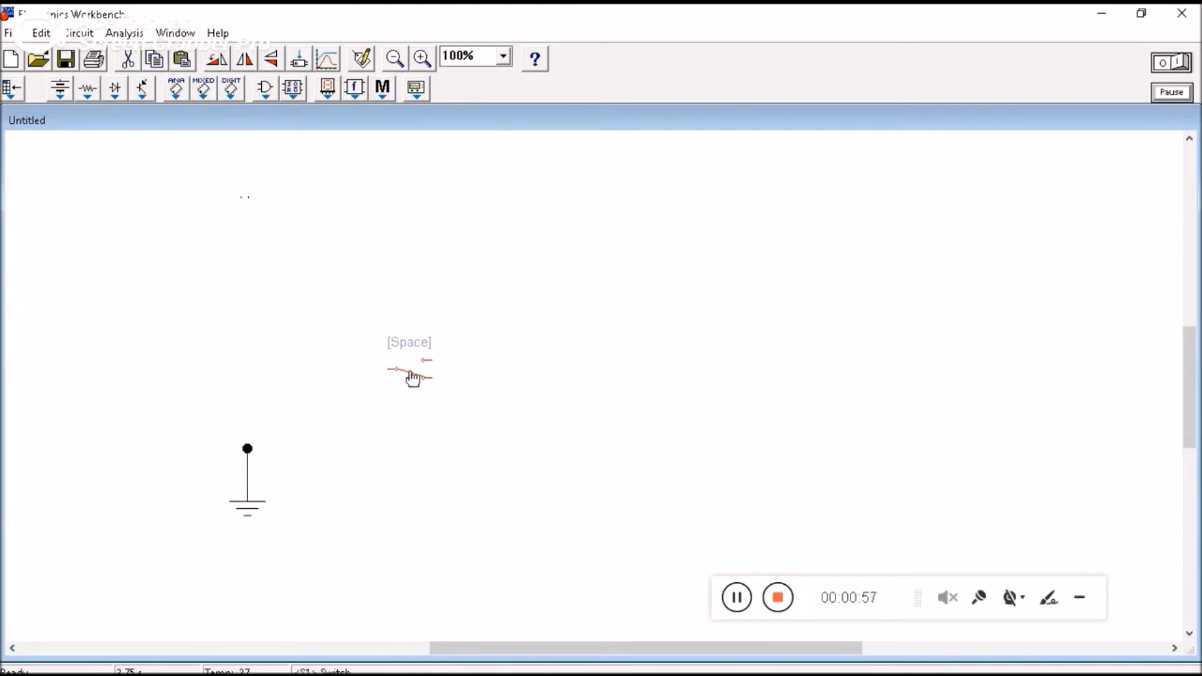
pyautogui.click(87, 90)
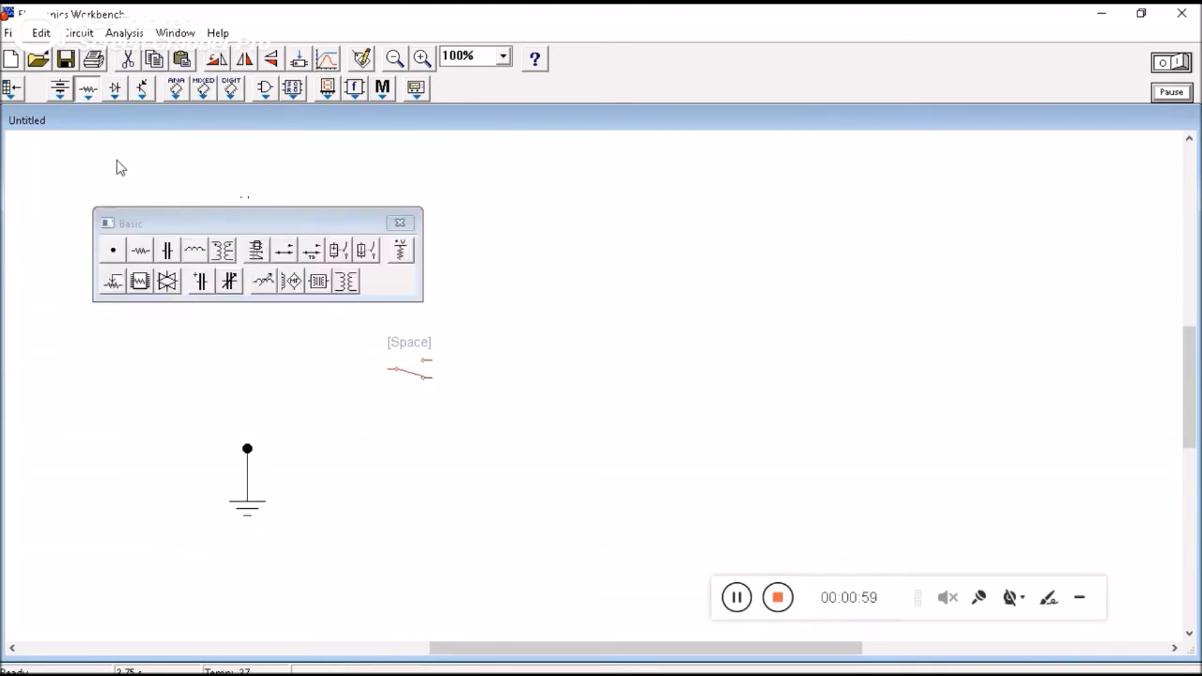
pyautogui.moveTo(279, 214)
pyautogui.mouseDown()
pyautogui.moveTo(278, 192)
pyautogui.moveTo(271, 298)
pyautogui.moveTo(496, 199)
pyautogui.moveTo(283, 206)
pyautogui.moveTo(302, 205)
pyautogui.mouseUp()
pyautogui.click(384, 194)
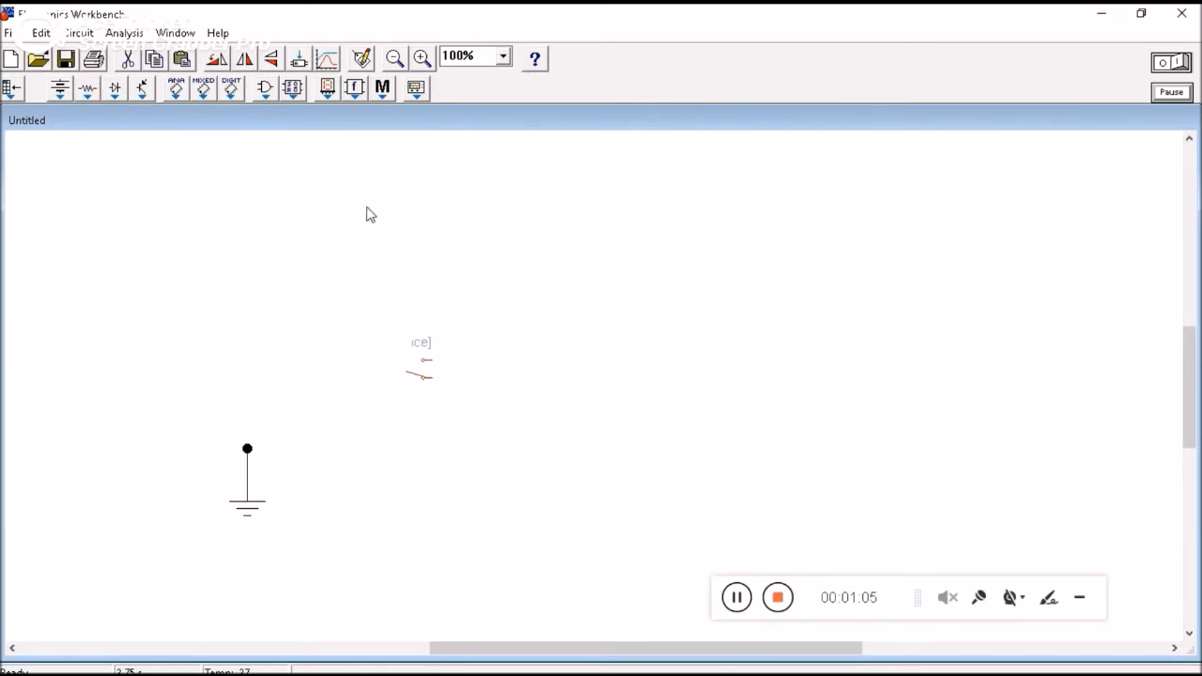
pyautogui.click(281, 246)
pyautogui.click(248, 223)
pyautogui.click(301, 298)
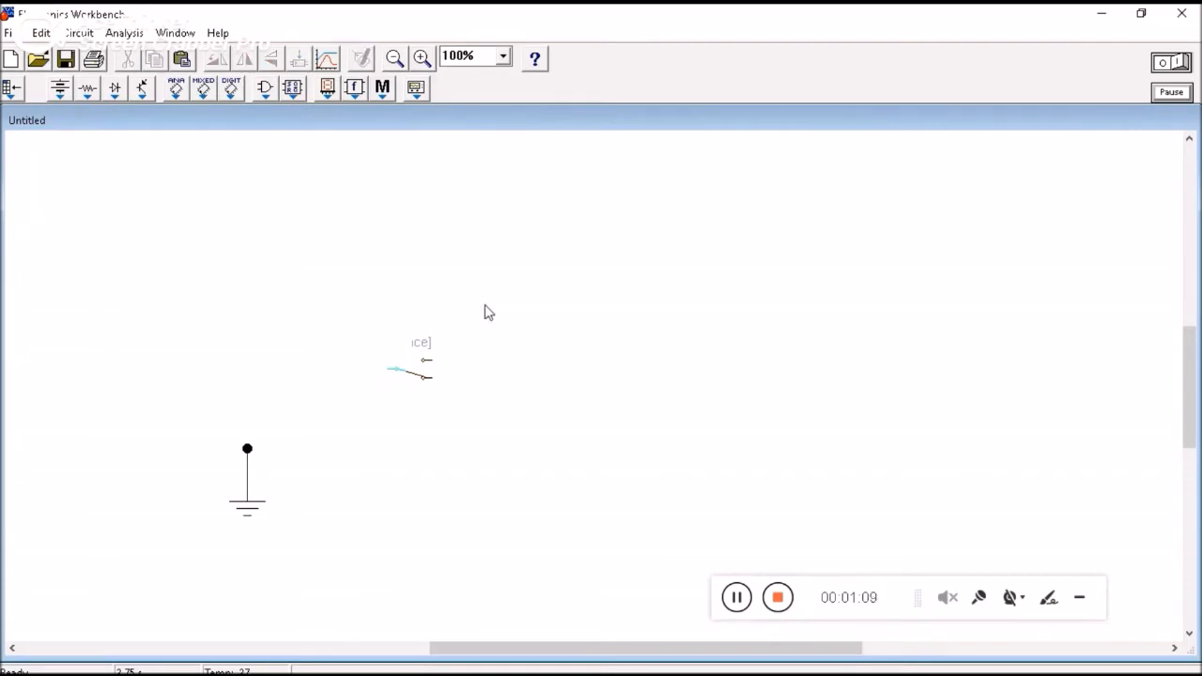
# Rotate the switch twice so its two contacts face the +Vcc and ground line, and move it level with the upper node.
pyautogui.moveTo(598, 651); pyautogui.dragTo(580, 655)
pyautogui.click(475, 369)
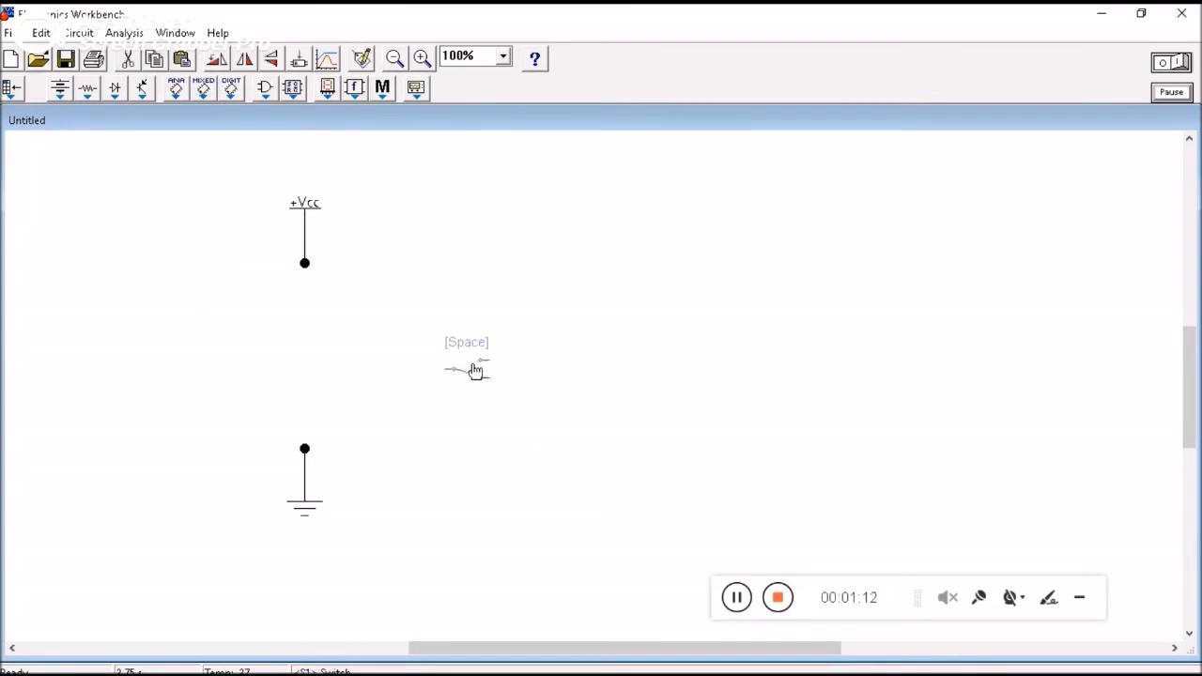
pyautogui.rightClick(474, 369)
pyautogui.click(512, 468)
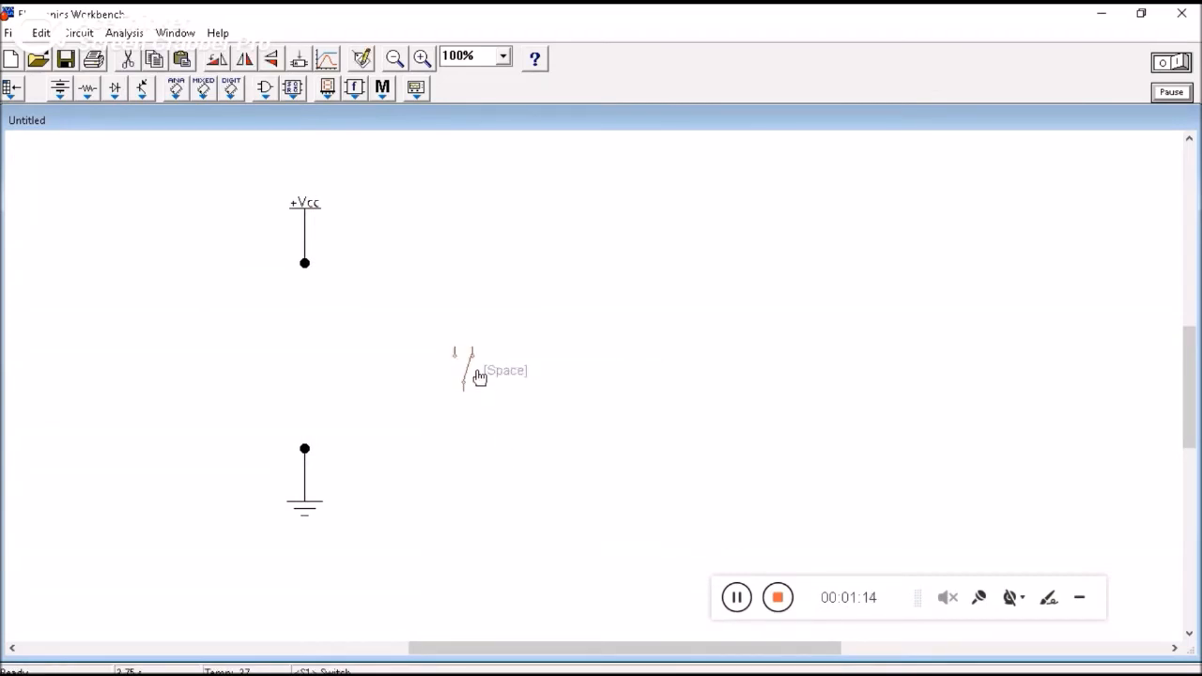
pyautogui.rightClick(476, 370)
pyautogui.click(518, 475)
pyautogui.moveTo(465, 366); pyautogui.dragTo(451, 277)
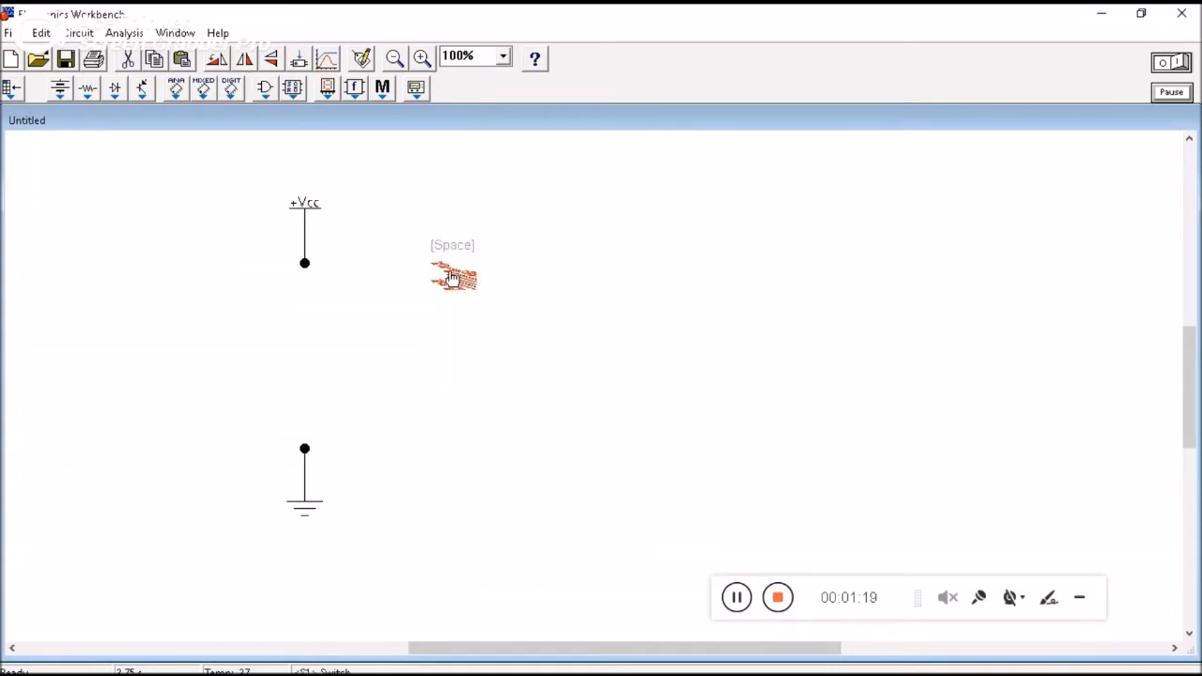
# Duplicate the switch twice and arrange the three switches in a column right of the +Vcc and ground line.
pyautogui.press('Delete')
pyautogui.hotkey('ctrl', 'z')
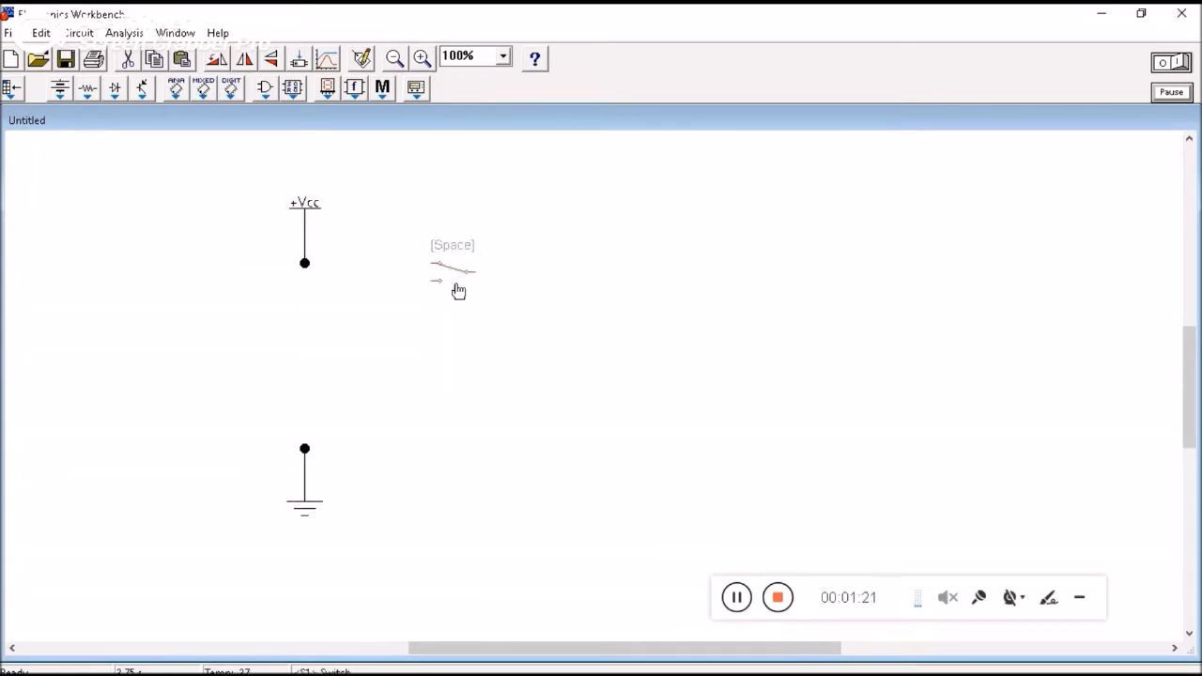
pyautogui.hotkey('ctrl', 'v')
pyautogui.hotkey('ctrl', 'v')
pyautogui.moveTo(586, 422); pyautogui.dragTo(460, 448)
pyautogui.moveTo(583, 397); pyautogui.dragTo(461, 325)
pyautogui.moveTo(449, 276); pyautogui.dragTo(467, 245)
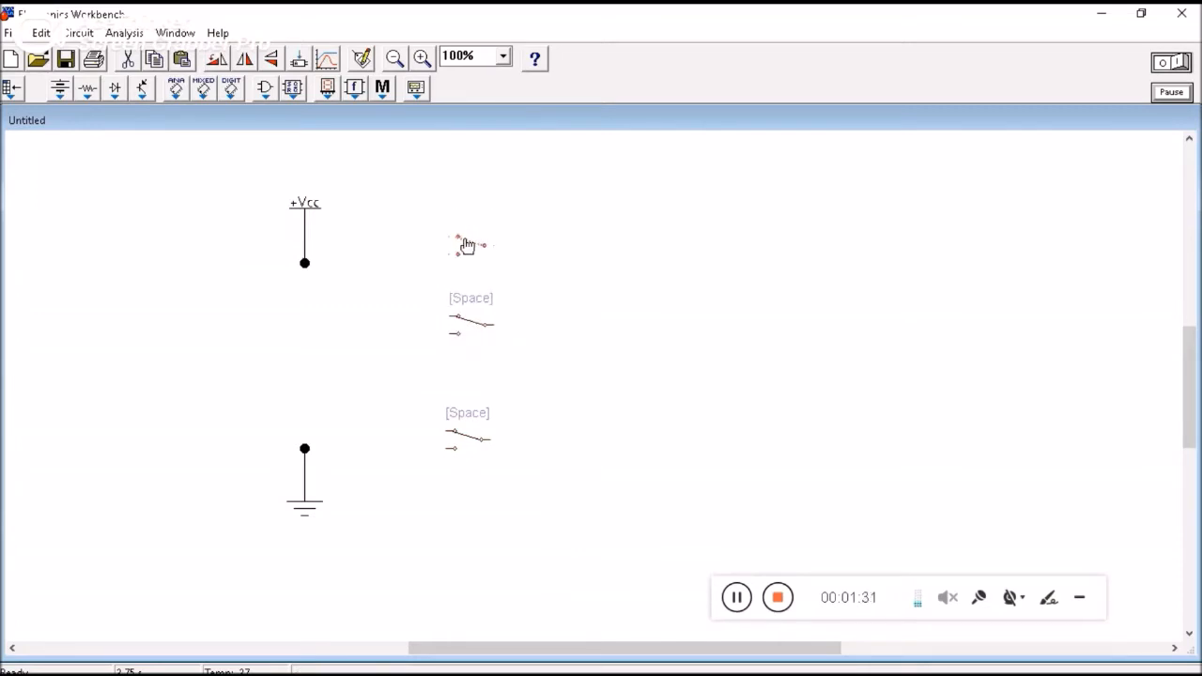
# Assign the keys A, B and C to the three switches in the column, from the uppermost to the lowest.
pyautogui.doubleClick(467, 244)
pyautogui.write('A')
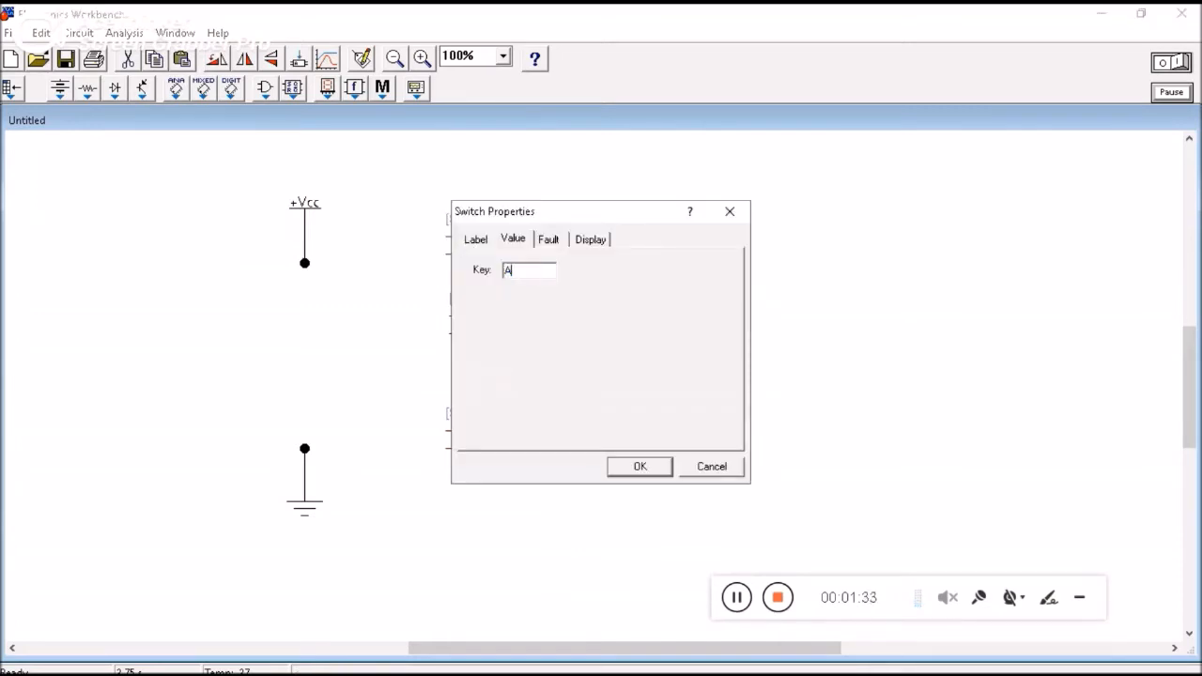
pyautogui.press('Return')
pyautogui.doubleClick(468, 319)
pyautogui.write('B')
pyautogui.press('Return')
pyautogui.click(470, 429)
pyautogui.doubleClick(470, 429)
pyautogui.write('C')
pyautogui.press('Return')
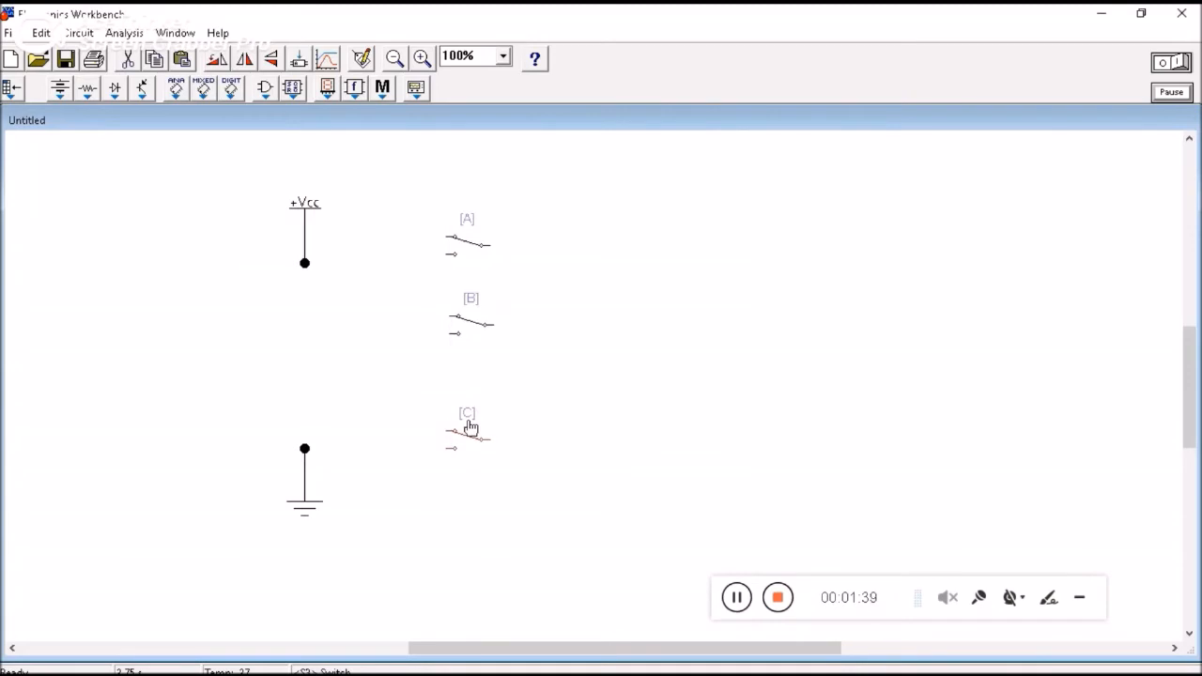
# Raise the +Vcc source and its node level with switch A, and wire switch A's two contacts to the +Vcc and ground nodes.
pyautogui.click(306, 202)
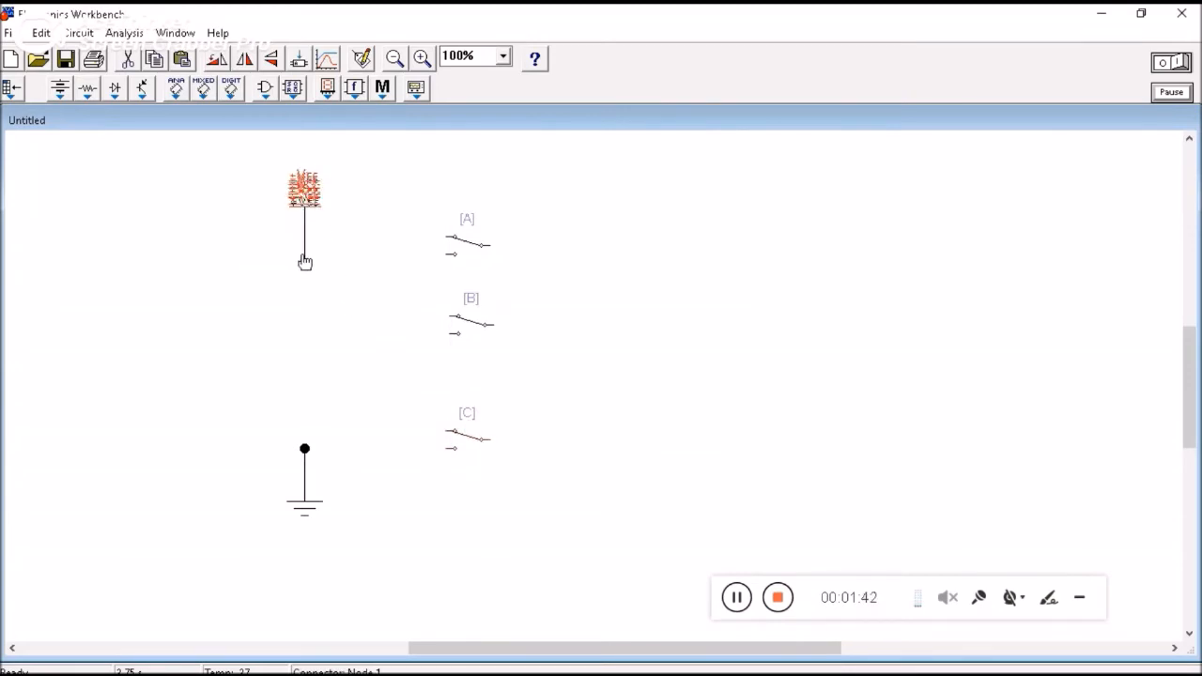
pyautogui.moveTo(306, 271); pyautogui.dragTo(305, 242)
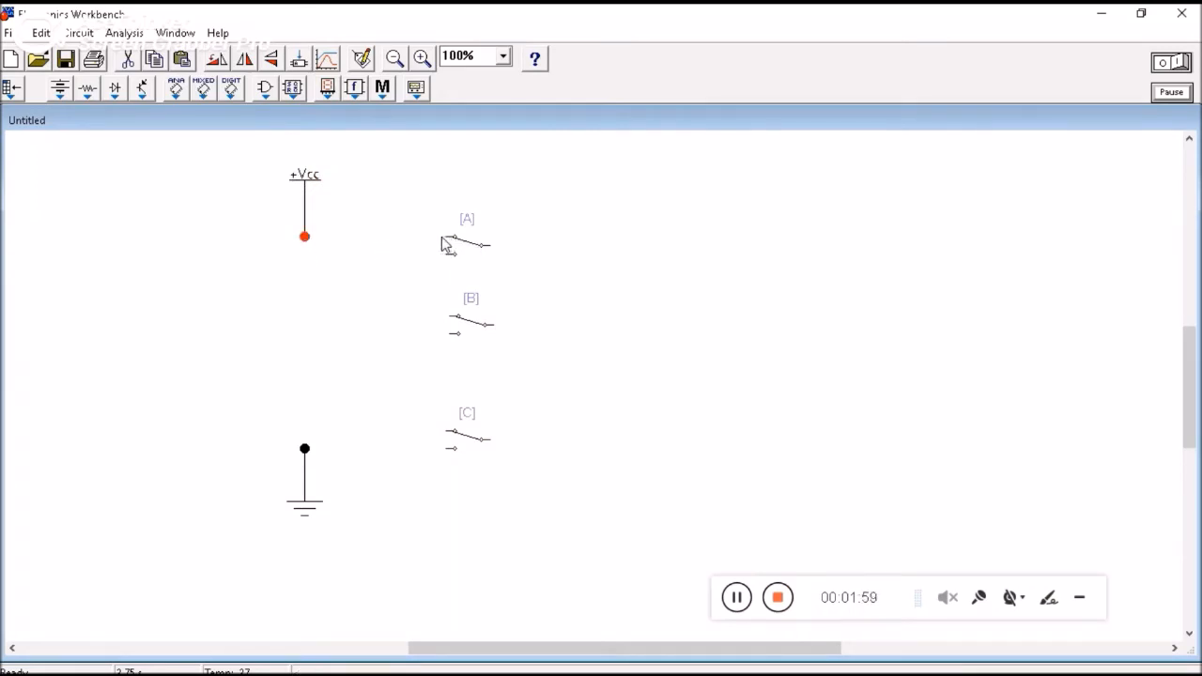
pyautogui.moveTo(446, 237); pyautogui.dragTo(305, 237)
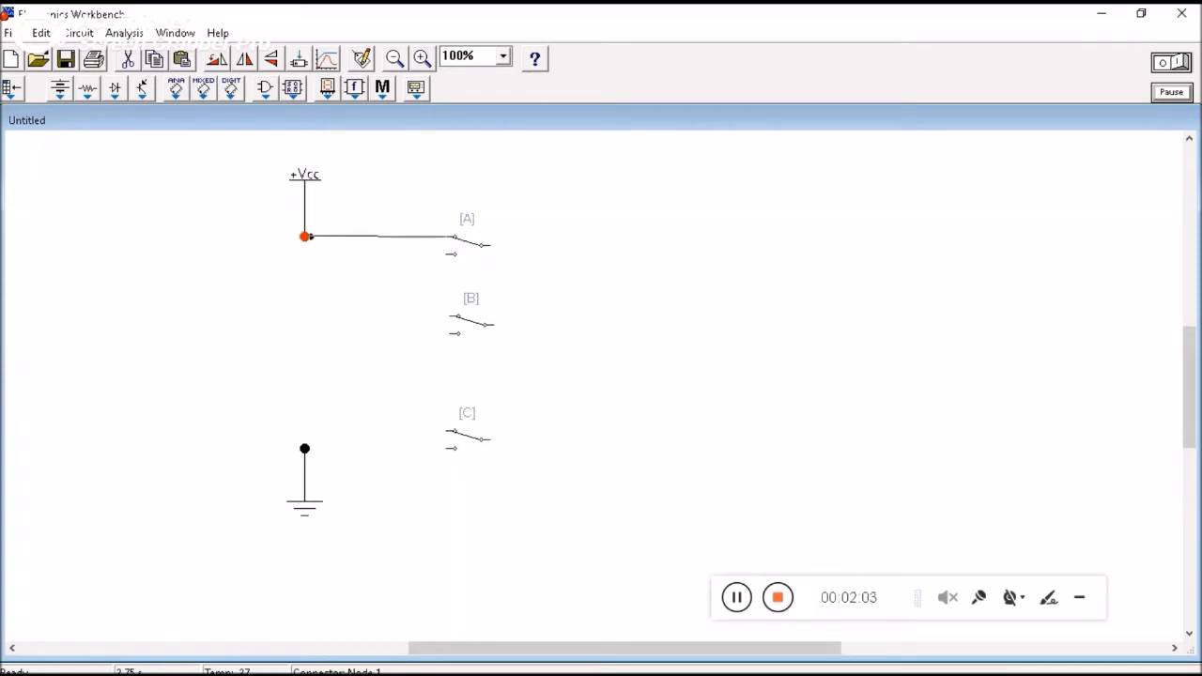
pyautogui.moveTo(447, 253)
pyautogui.mouseDown()
pyautogui.moveTo(376, 327)
pyautogui.moveTo(306, 448)
pyautogui.mouseUp()
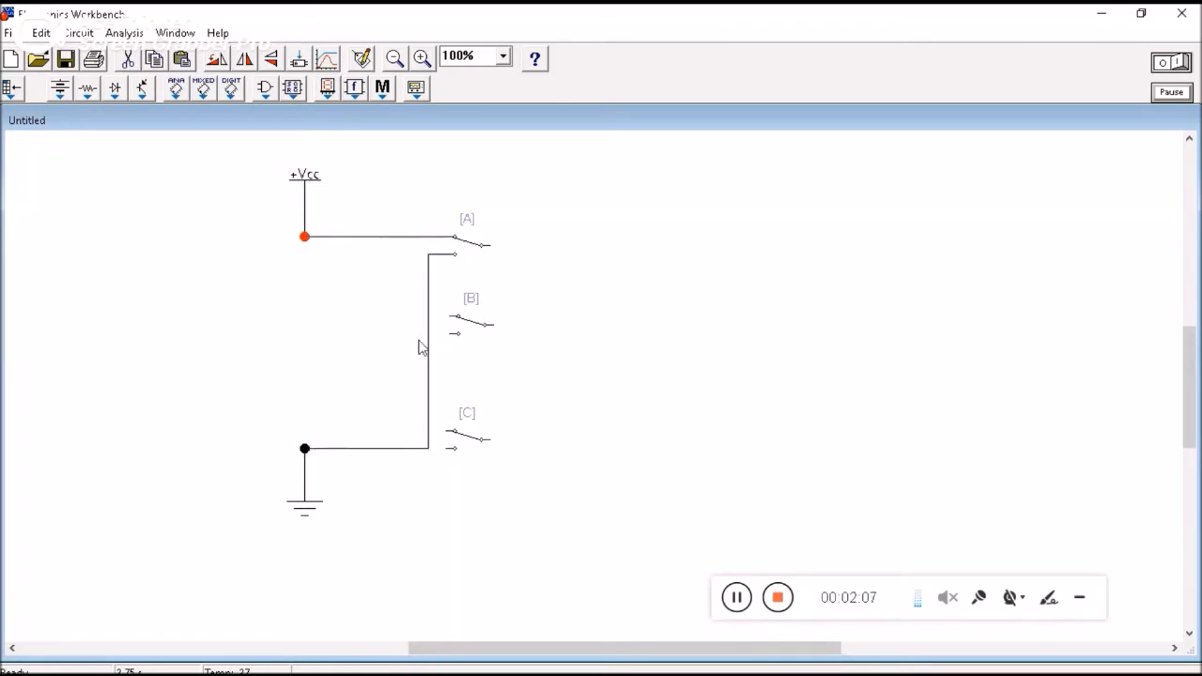
# Wire the upper contacts of switches B and C to the +Vcc node and their lower contacts to the ground node.
pyautogui.moveTo(449, 315); pyautogui.dragTo(305, 237)
pyautogui.moveTo(452, 333); pyautogui.dragTo(302, 450)
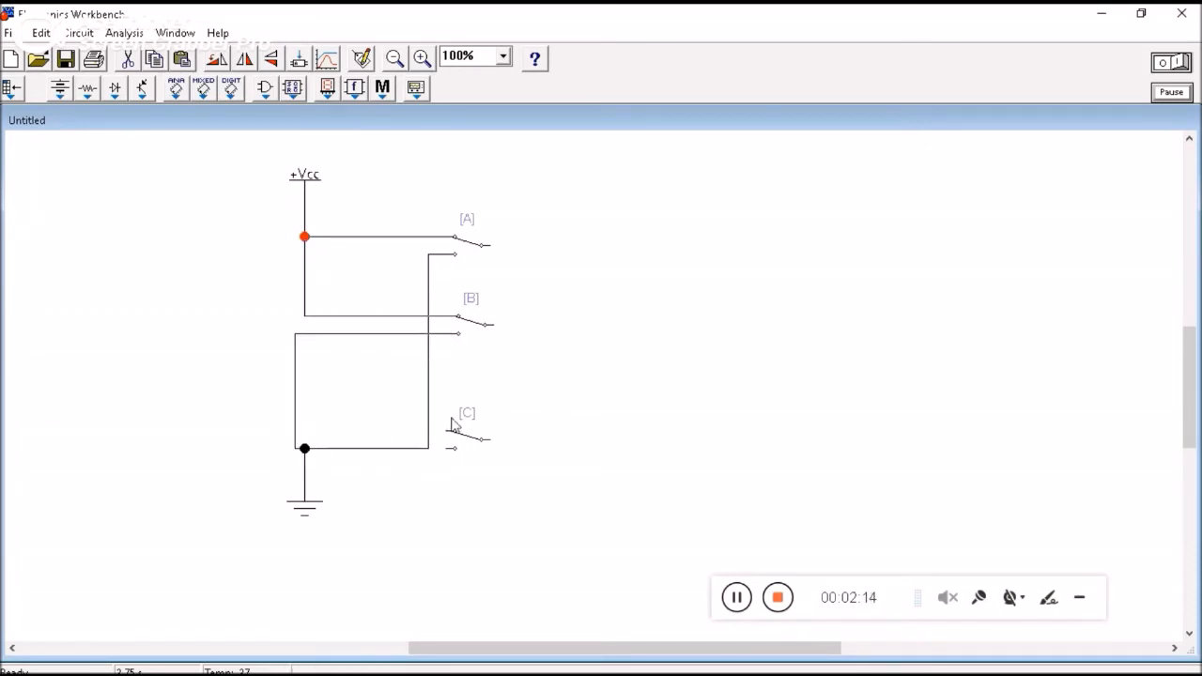
pyautogui.moveTo(446, 431); pyautogui.dragTo(304, 237)
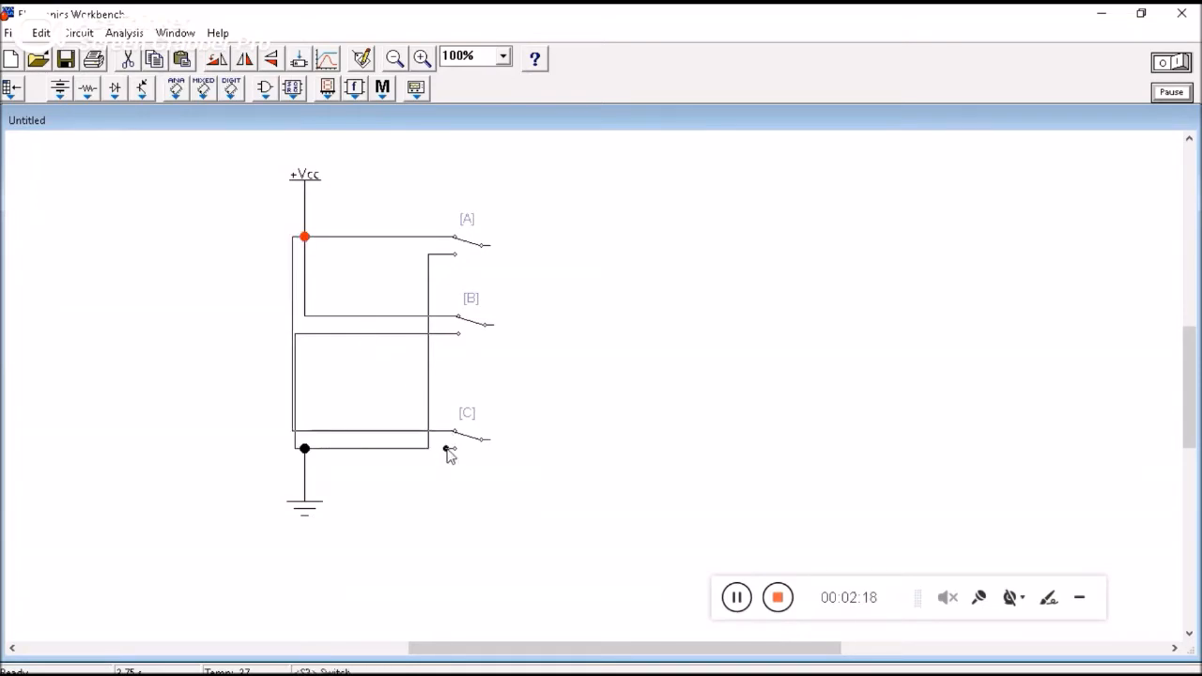
pyautogui.moveTo(447, 449); pyautogui.dragTo(304, 448)
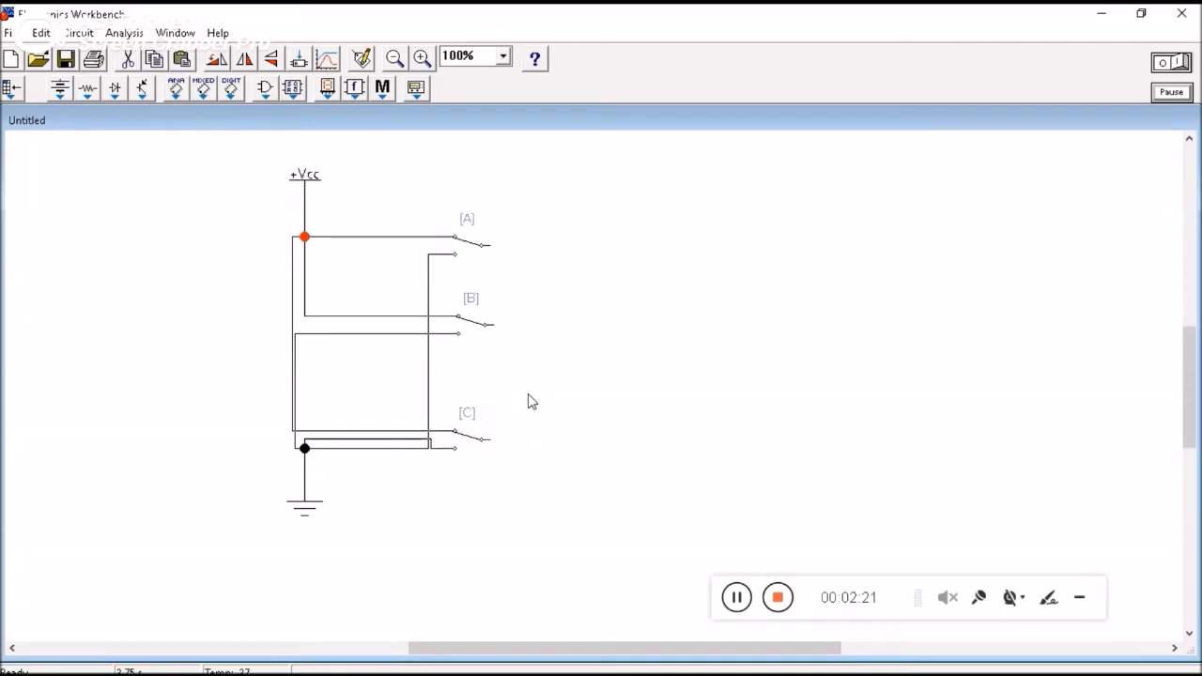
# Separate the overlapping wires by moving switch C slightly up and shifting the +Vcc source and its node slightly left.
pyautogui.moveTo(469, 440); pyautogui.dragTo(471, 424)
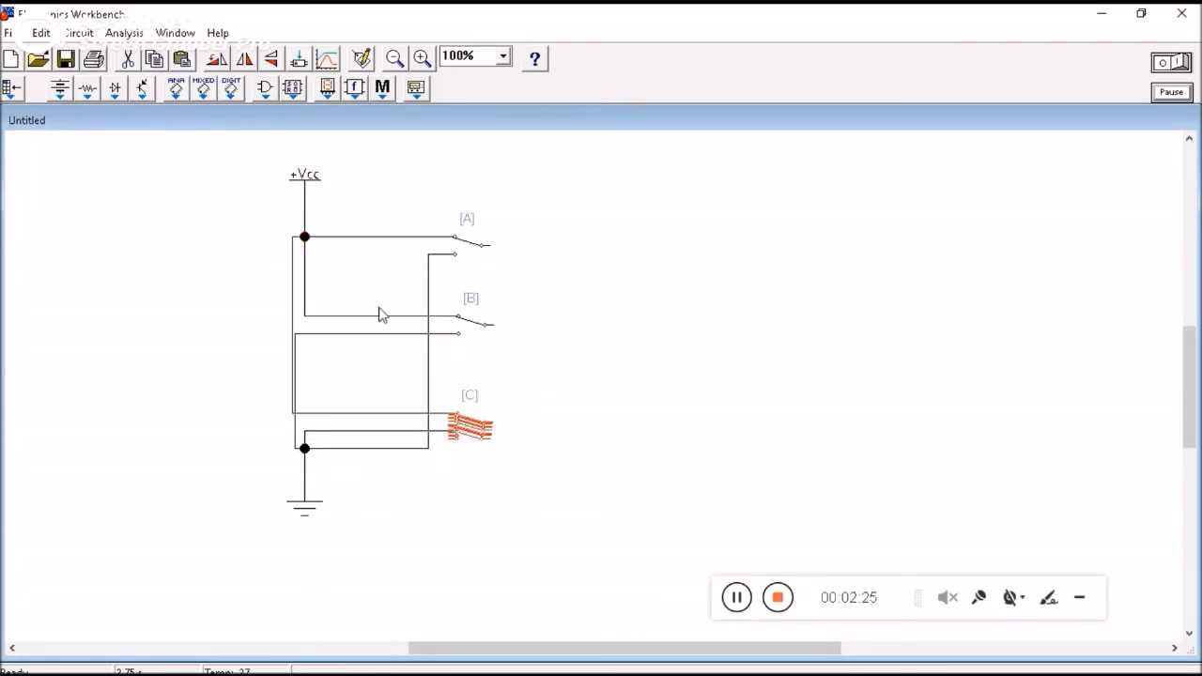
pyautogui.moveTo(309, 185); pyautogui.dragTo(294, 196)
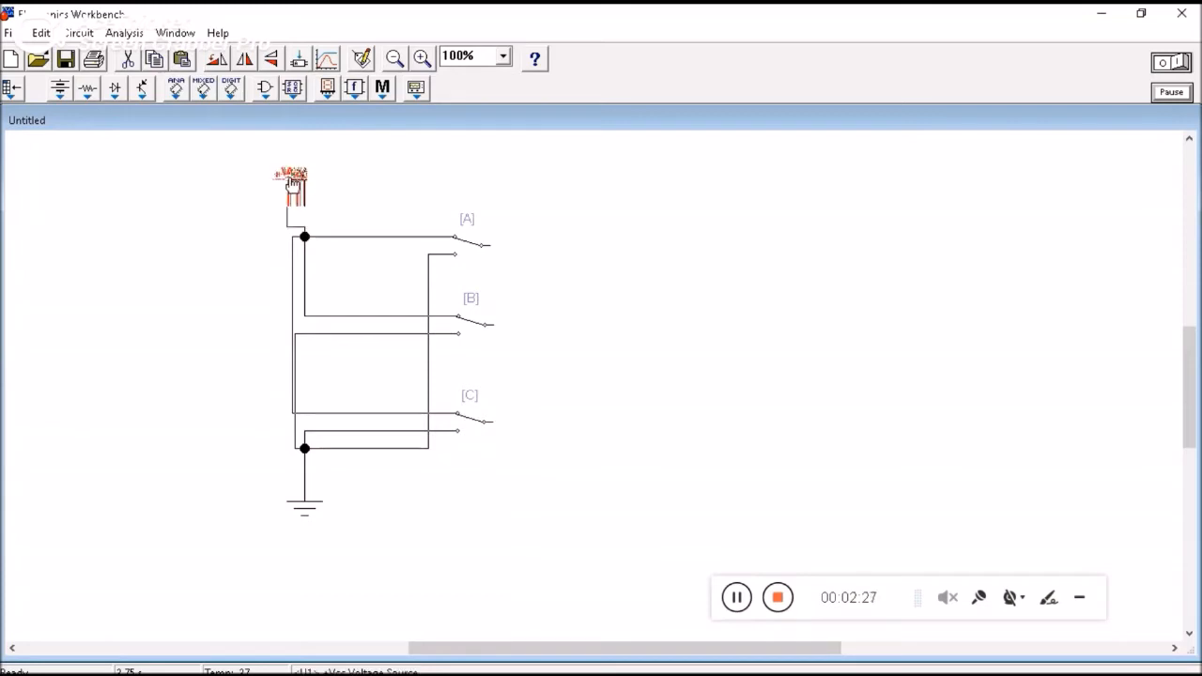
pyautogui.moveTo(307, 247); pyautogui.dragTo(282, 246)
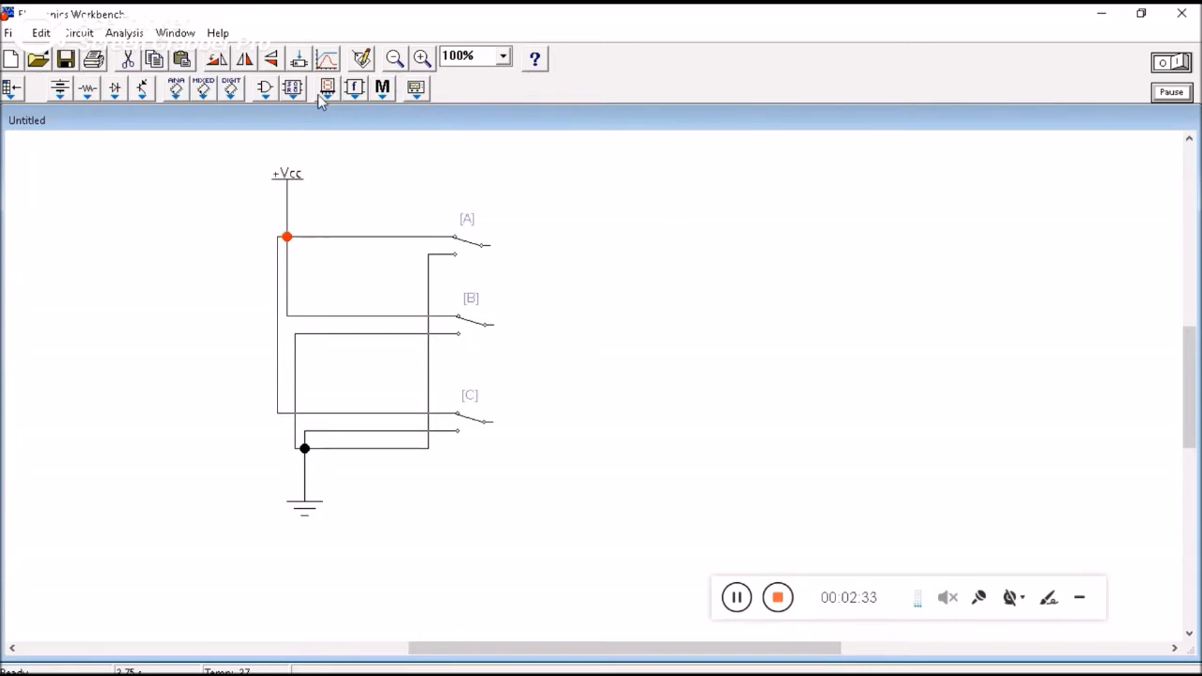
# Place a 2-input AND gate to the right of switches A and B, and wire both switch outputs to its inputs.
pyautogui.click(267, 91)
pyautogui.moveTo(289, 199); pyautogui.dragTo(613, 286)
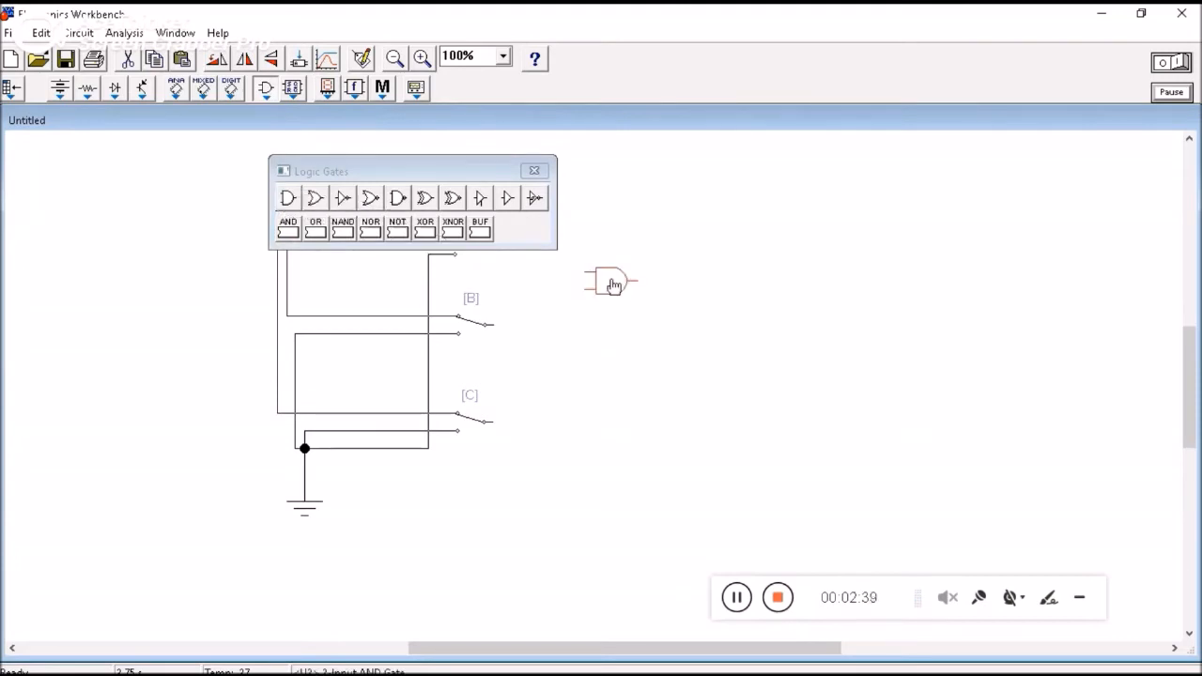
pyautogui.click(533, 173)
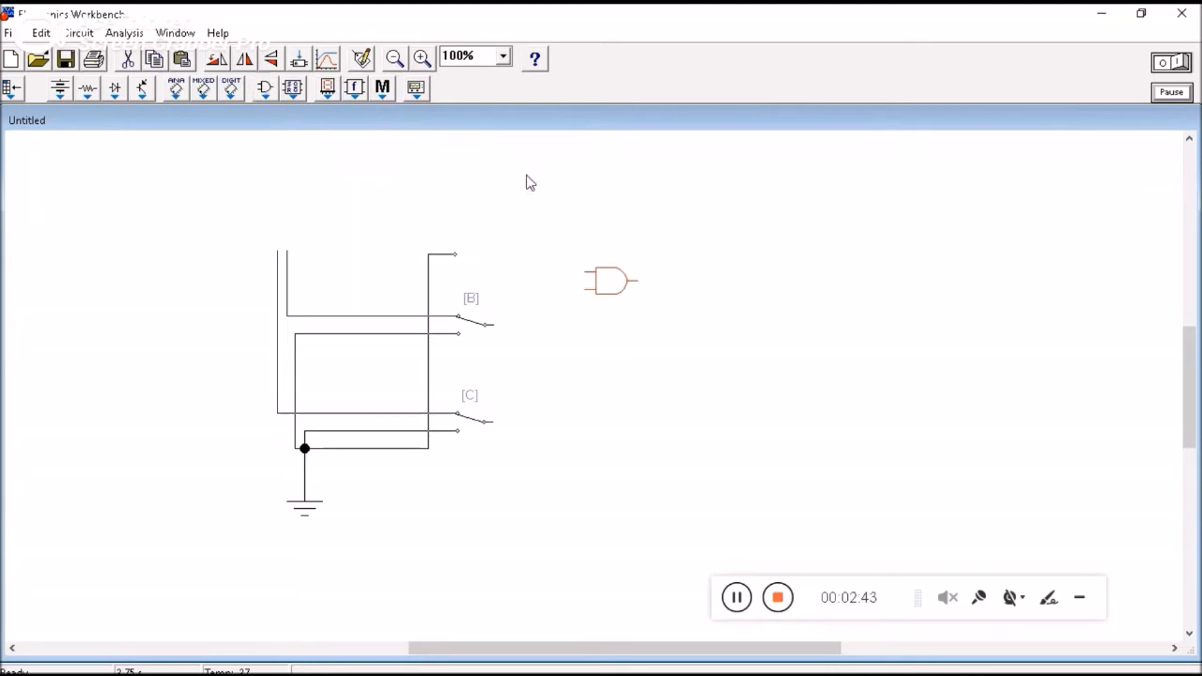
pyautogui.moveTo(578, 648)
pyautogui.mouseDown()
pyautogui.moveTo(592, 650)
pyautogui.moveTo(571, 650)
pyautogui.mouseUp()
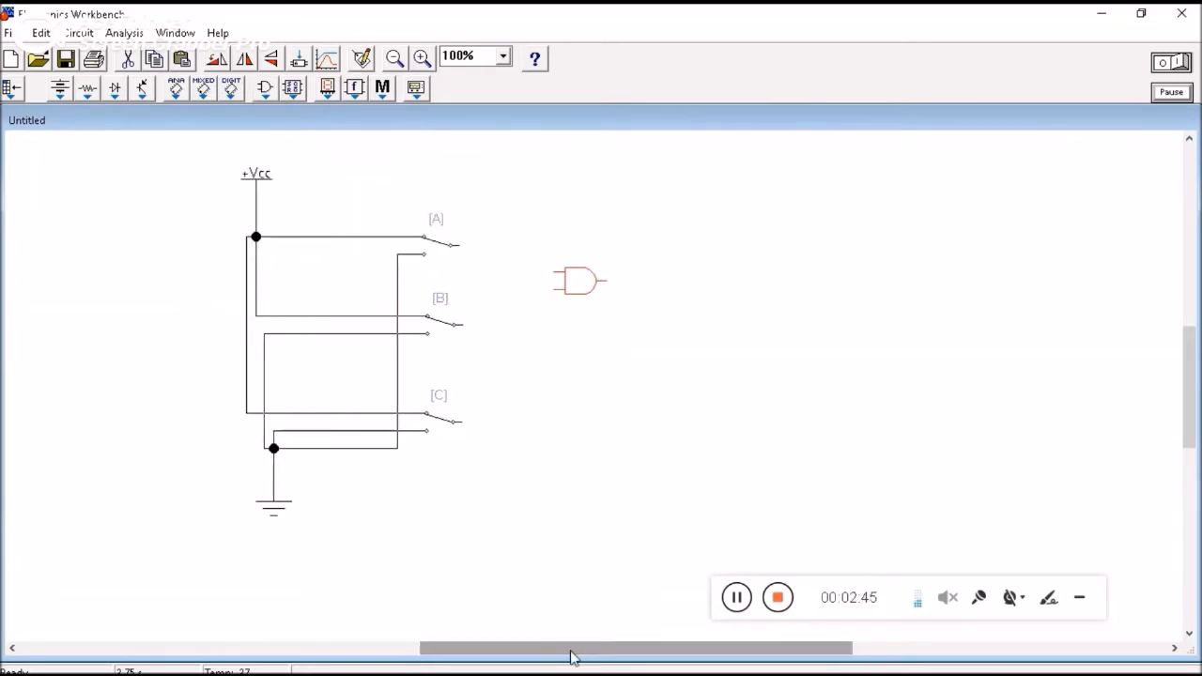
pyautogui.click(777, 598)
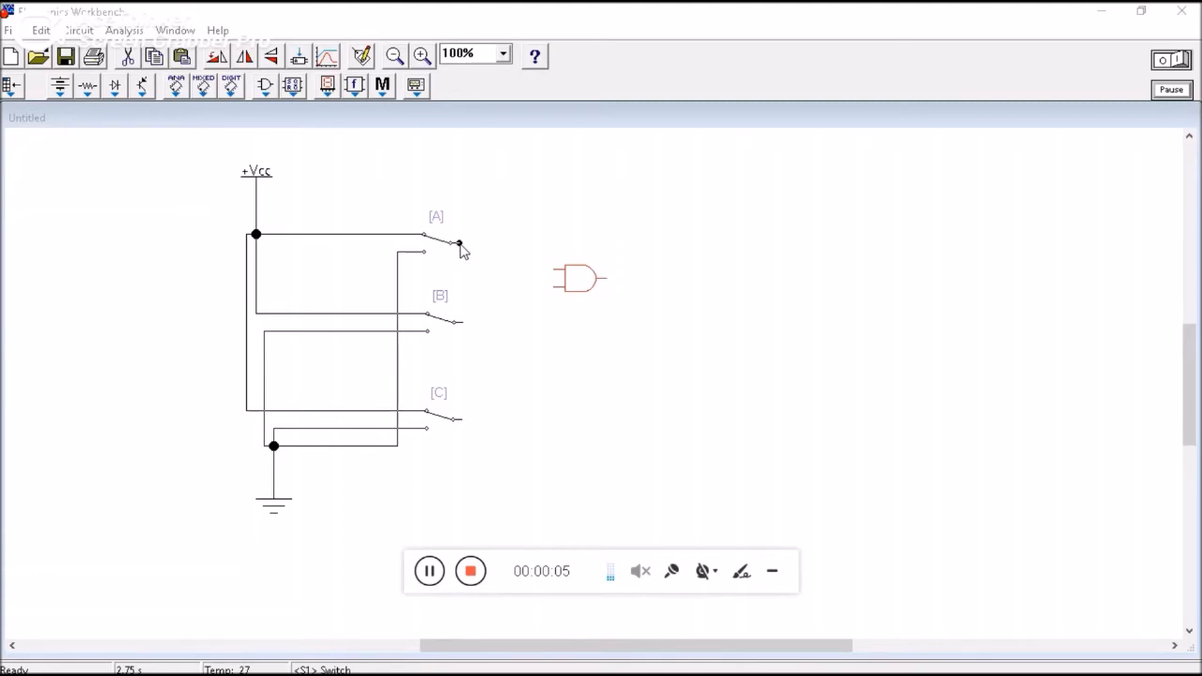
pyautogui.moveTo(460, 243); pyautogui.dragTo(554, 277)
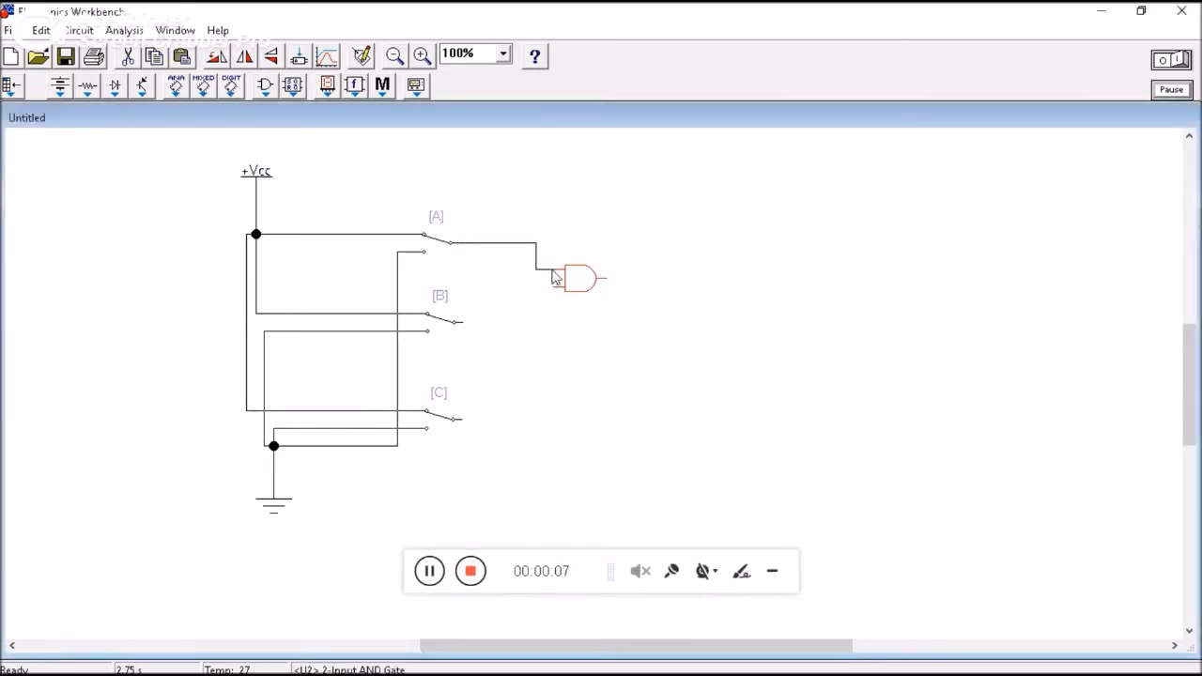
pyautogui.moveTo(461, 322); pyautogui.dragTo(555, 287)
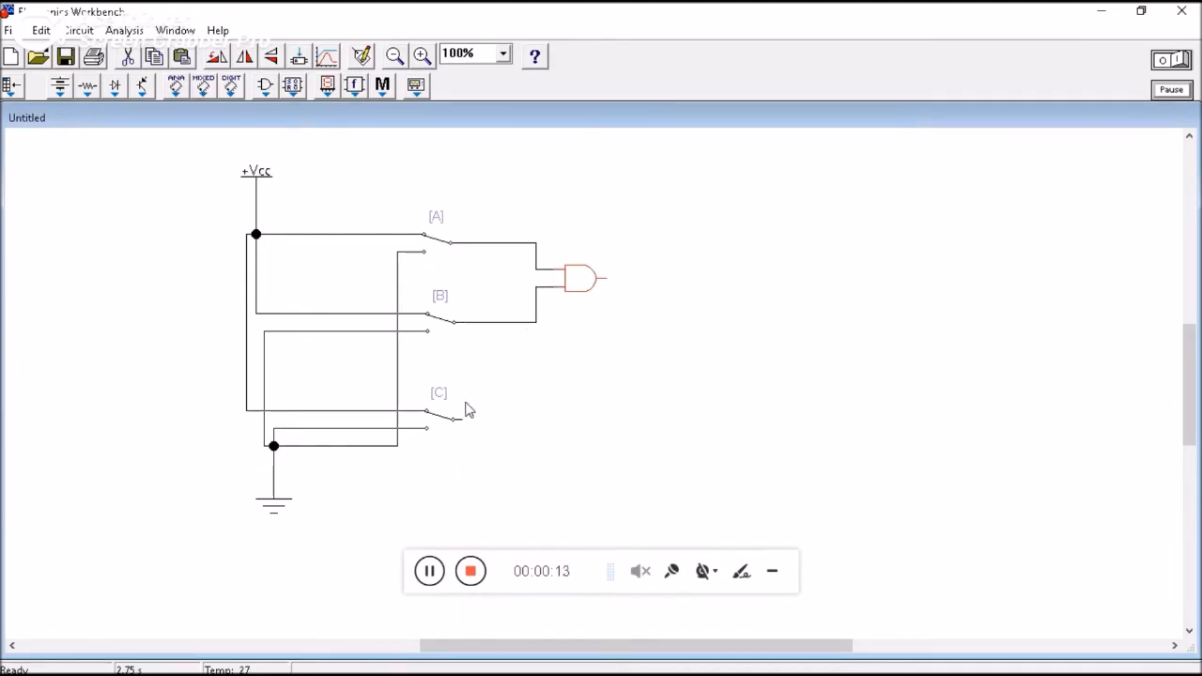
# Place a second 2-input AND gate lower right of the first, and wire the first gate's output and switch C to its inputs.
pyautogui.click(263, 88)
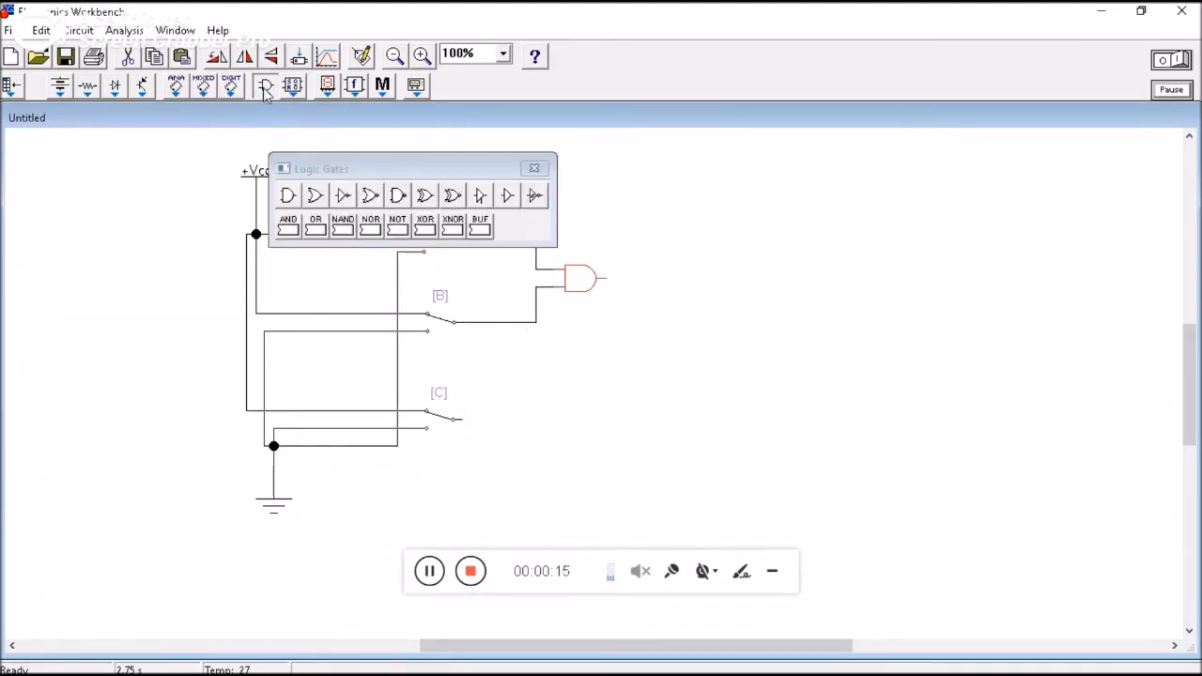
pyautogui.moveTo(295, 194); pyautogui.dragTo(668, 391)
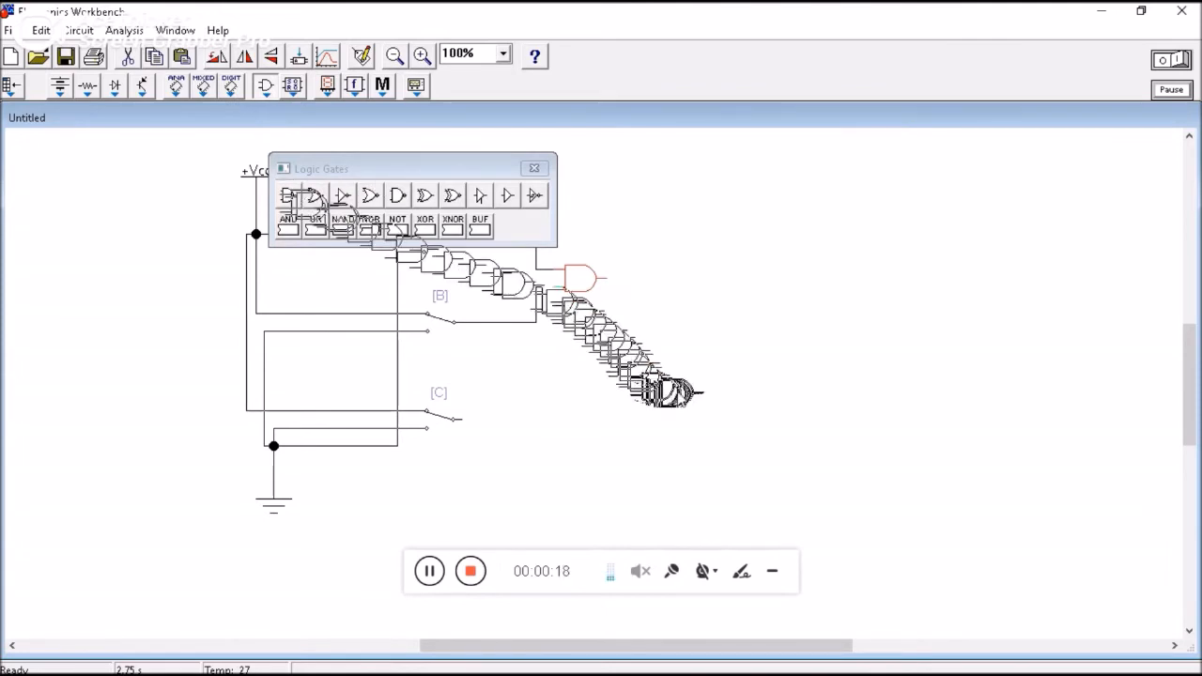
pyautogui.click(535, 169)
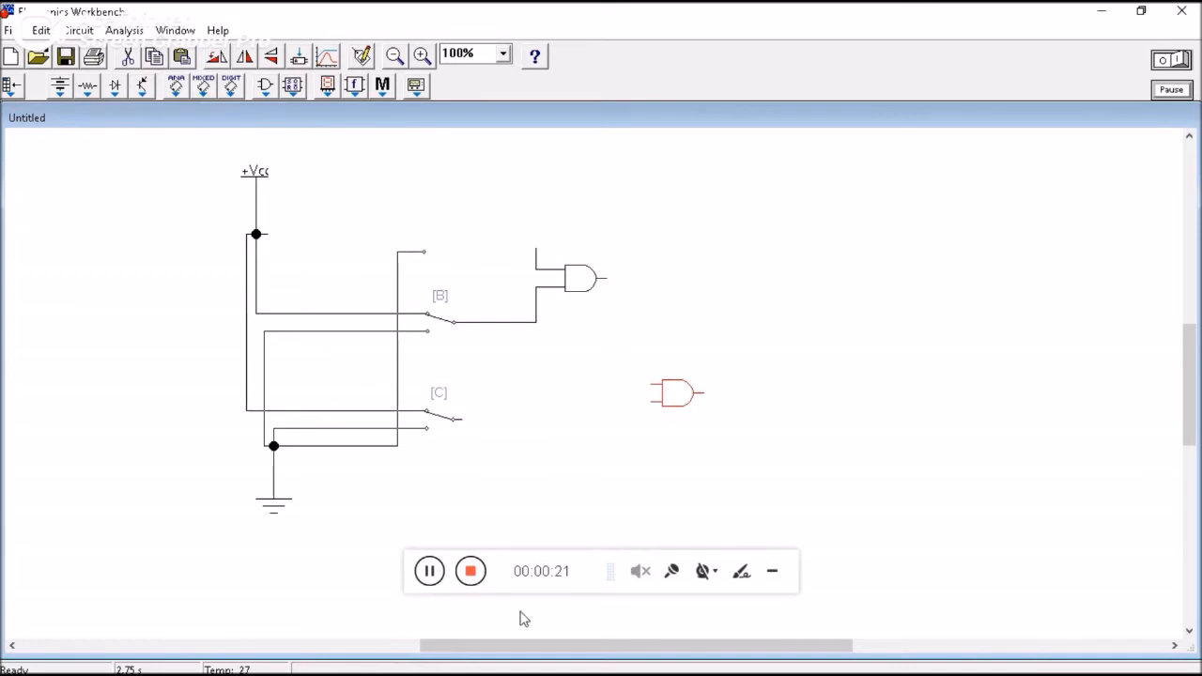
pyautogui.moveTo(516, 646); pyautogui.dragTo(531, 647)
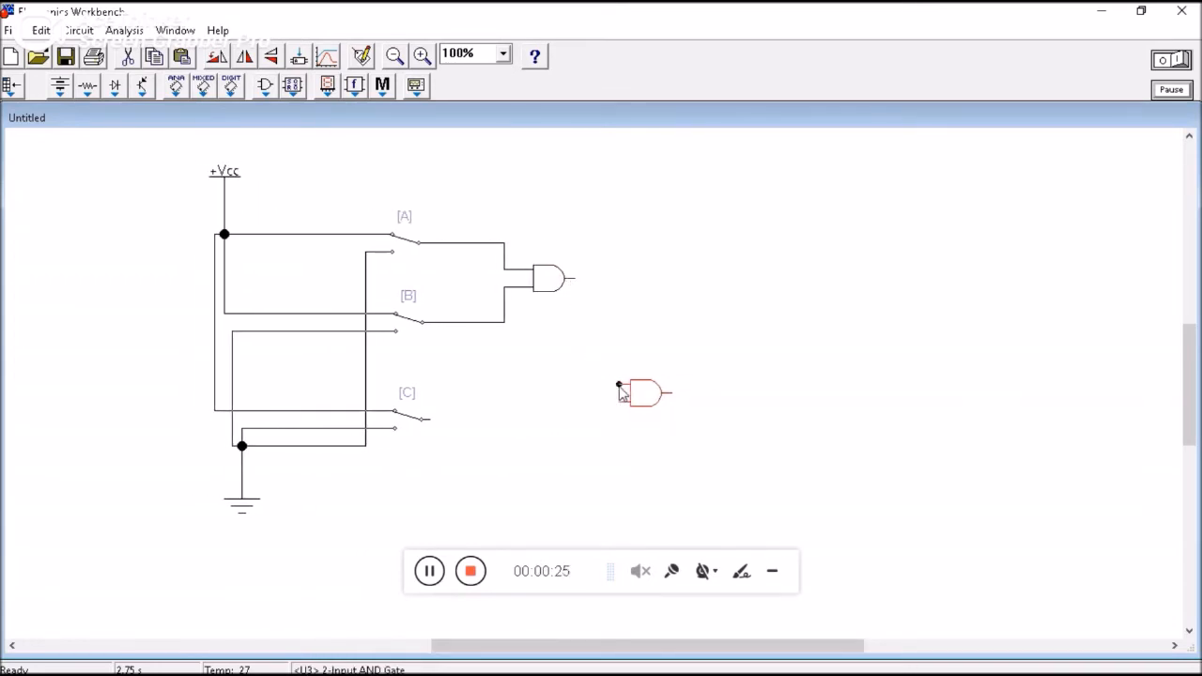
pyautogui.moveTo(619, 383); pyautogui.dragTo(619, 384)
pyautogui.moveTo(574, 277); pyautogui.dragTo(574, 280)
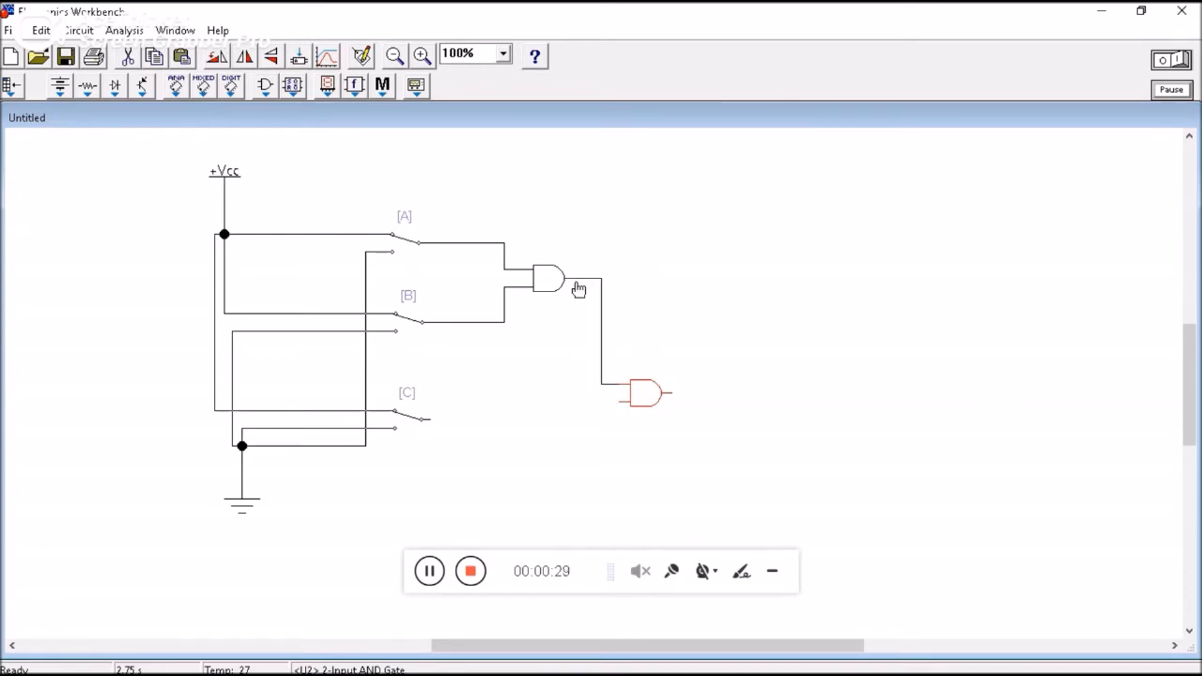
pyautogui.moveTo(619, 402); pyautogui.dragTo(430, 420)
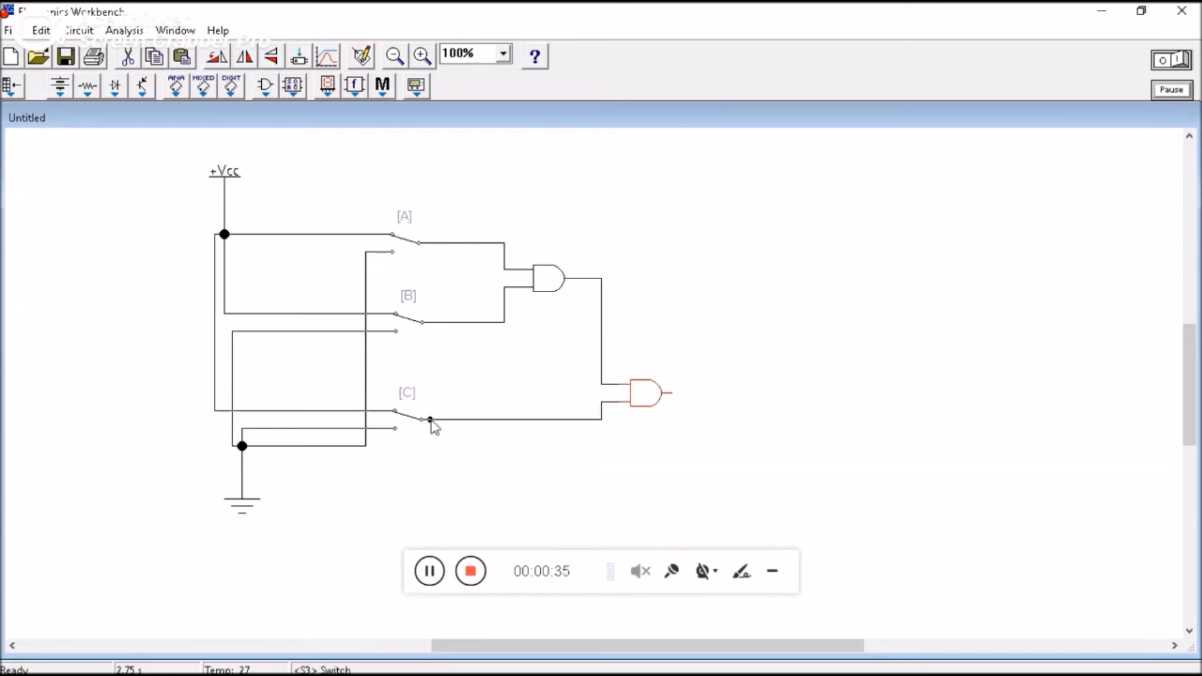
# Place a 1 k Ohm resistor to the right of the second AND gate and wire it to that gate's output.
pyautogui.click(87, 87)
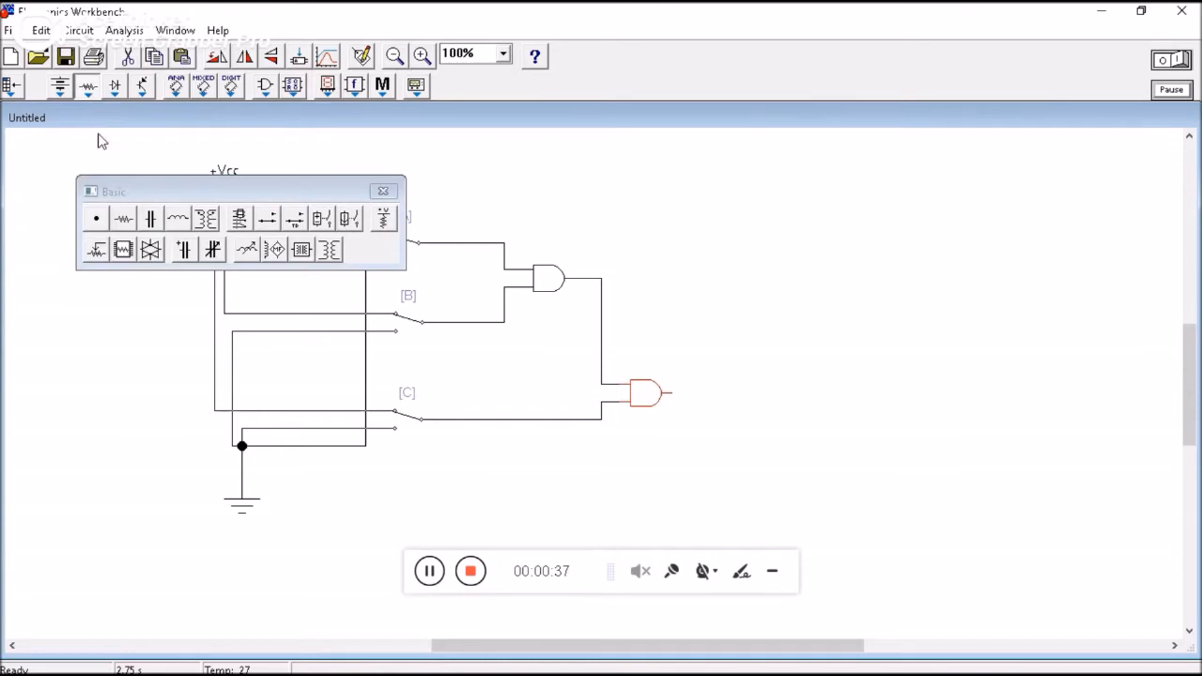
pyautogui.moveTo(123, 221); pyautogui.dragTo(742, 395)
pyautogui.click(383, 192)
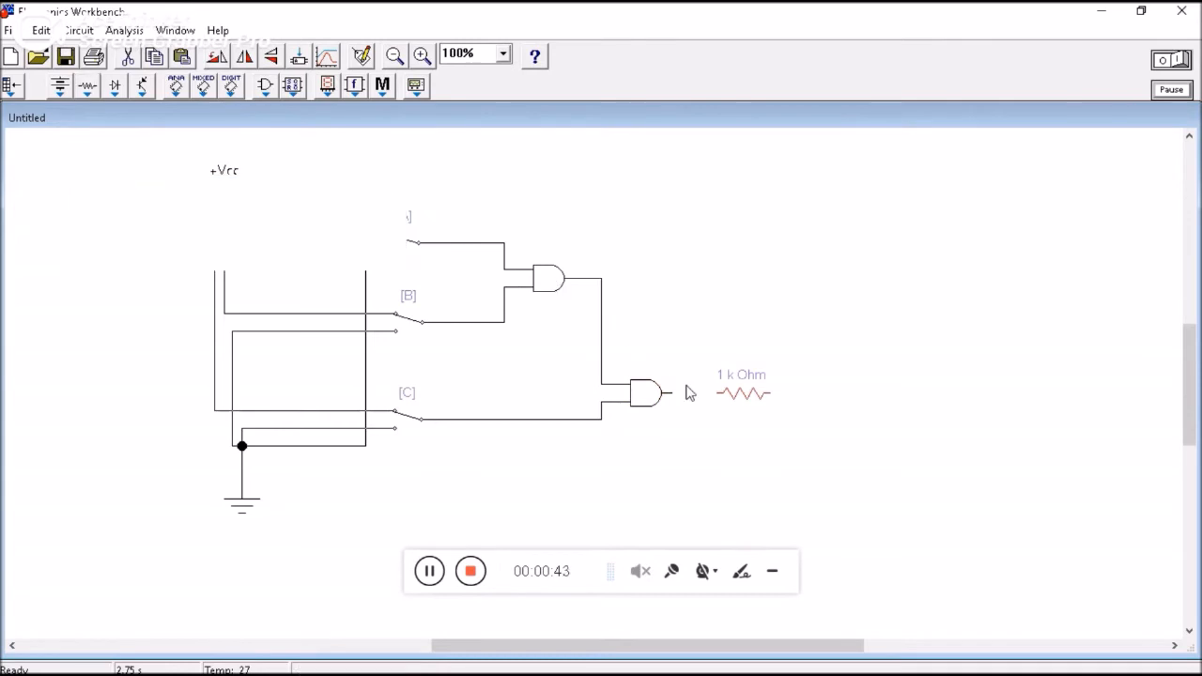
pyautogui.moveTo(678, 393); pyautogui.dragTo(671, 394)
# Connect a red probe, rotated three times so its terminal points down, to the free end of the 1 k Ohm resistor.
pyautogui.click(329, 89)
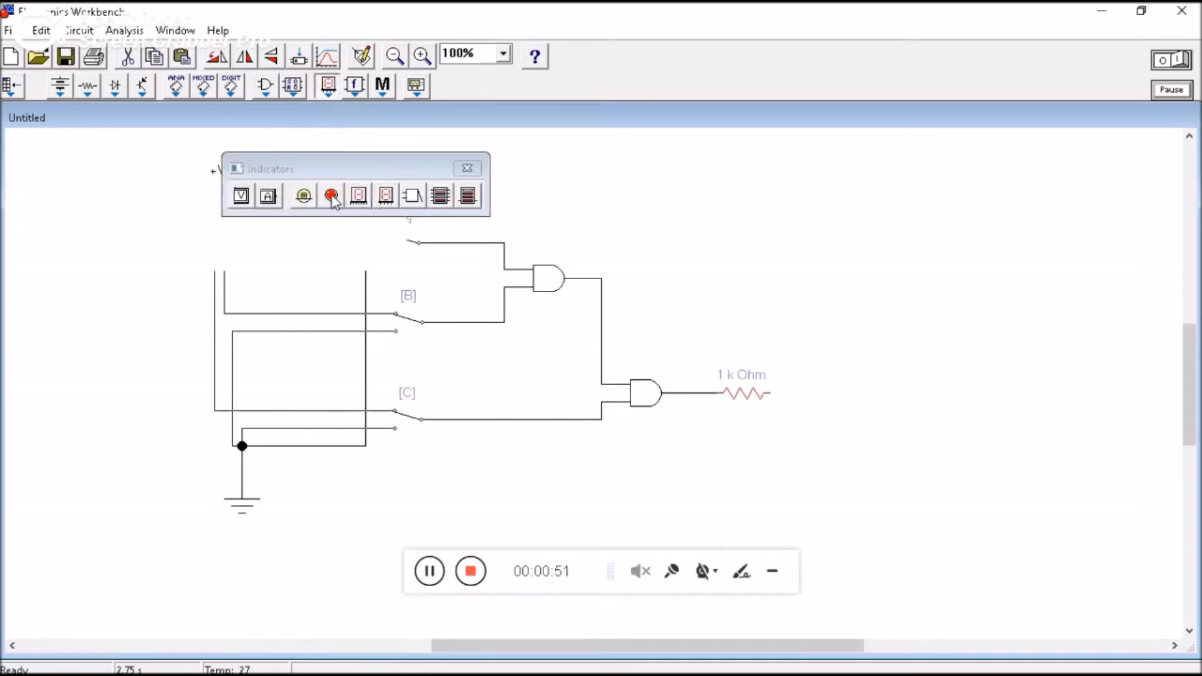
pyautogui.moveTo(333, 199); pyautogui.dragTo(850, 389)
pyautogui.click(467, 169)
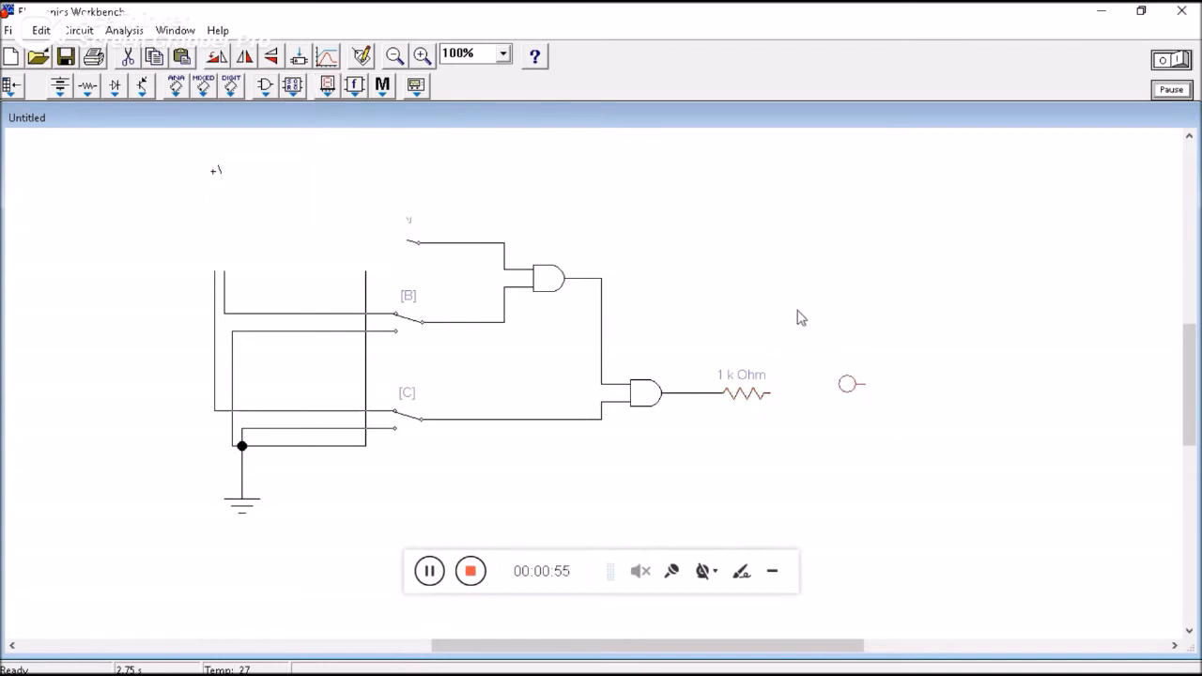
pyautogui.rightClick(848, 386)
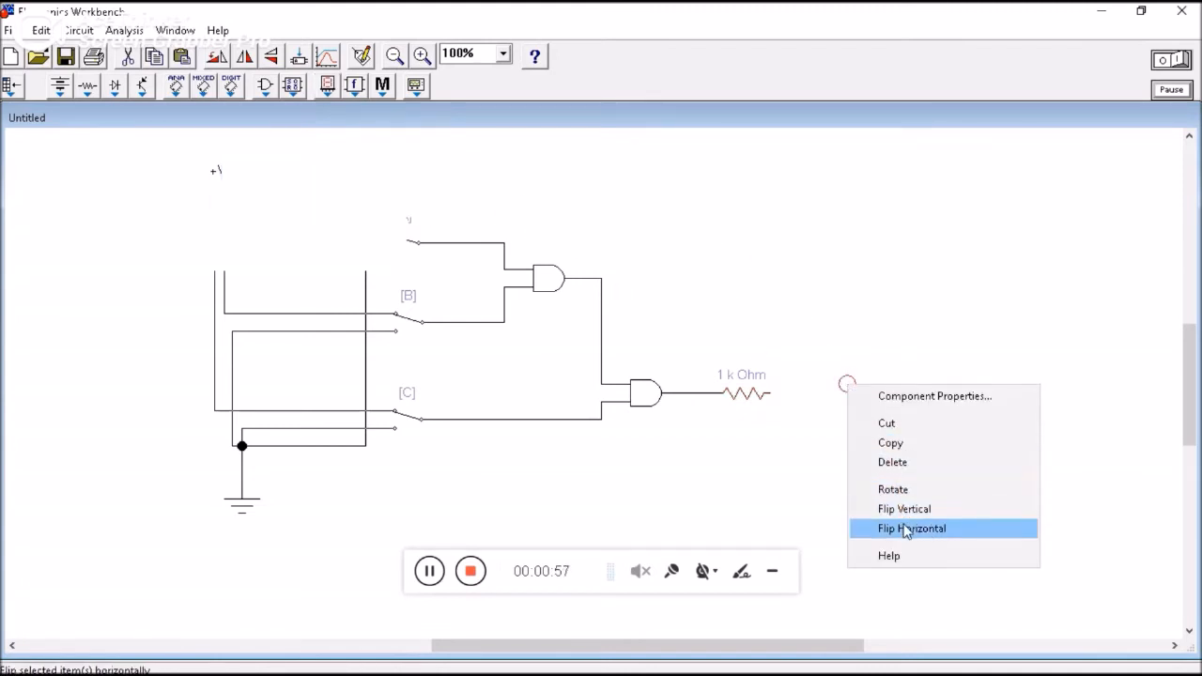
pyautogui.click(895, 489)
pyautogui.rightClick(854, 388)
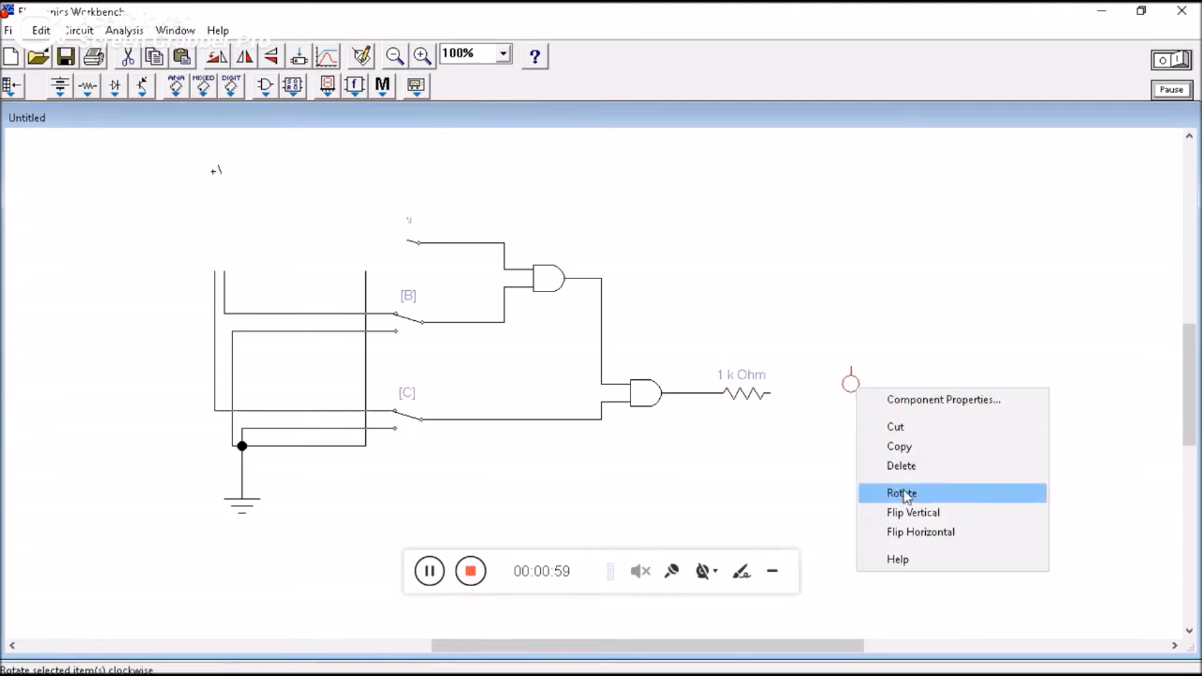
pyautogui.click(899, 491)
pyautogui.rightClick(845, 386)
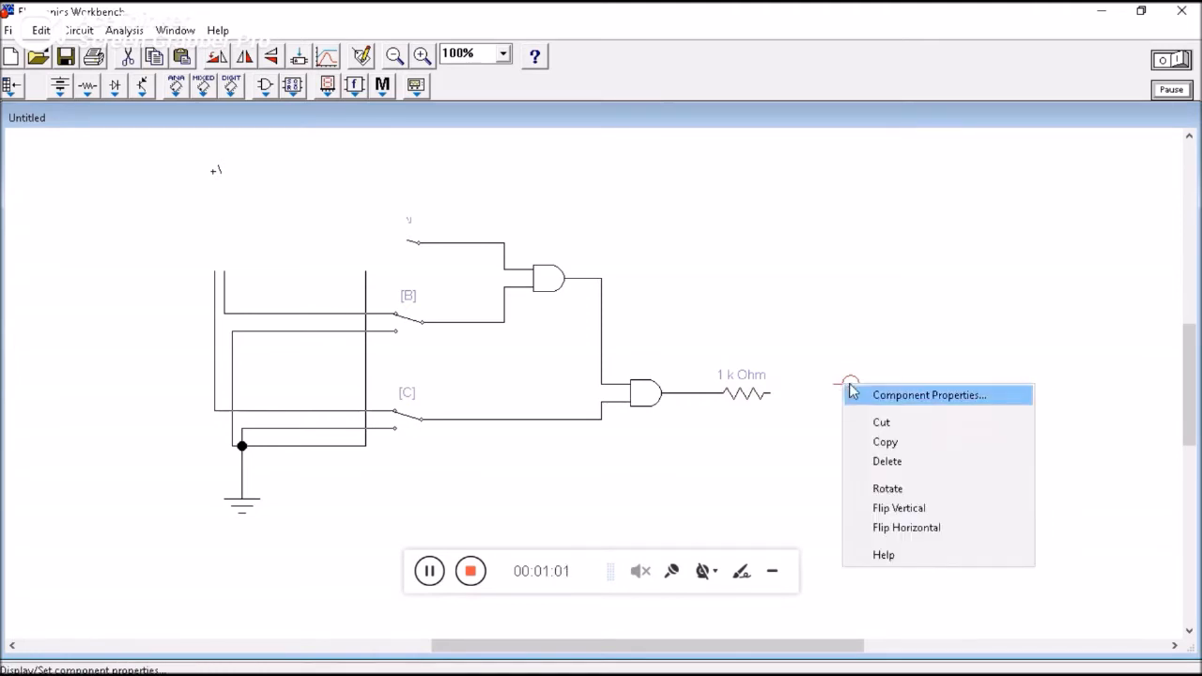
pyautogui.click(895, 489)
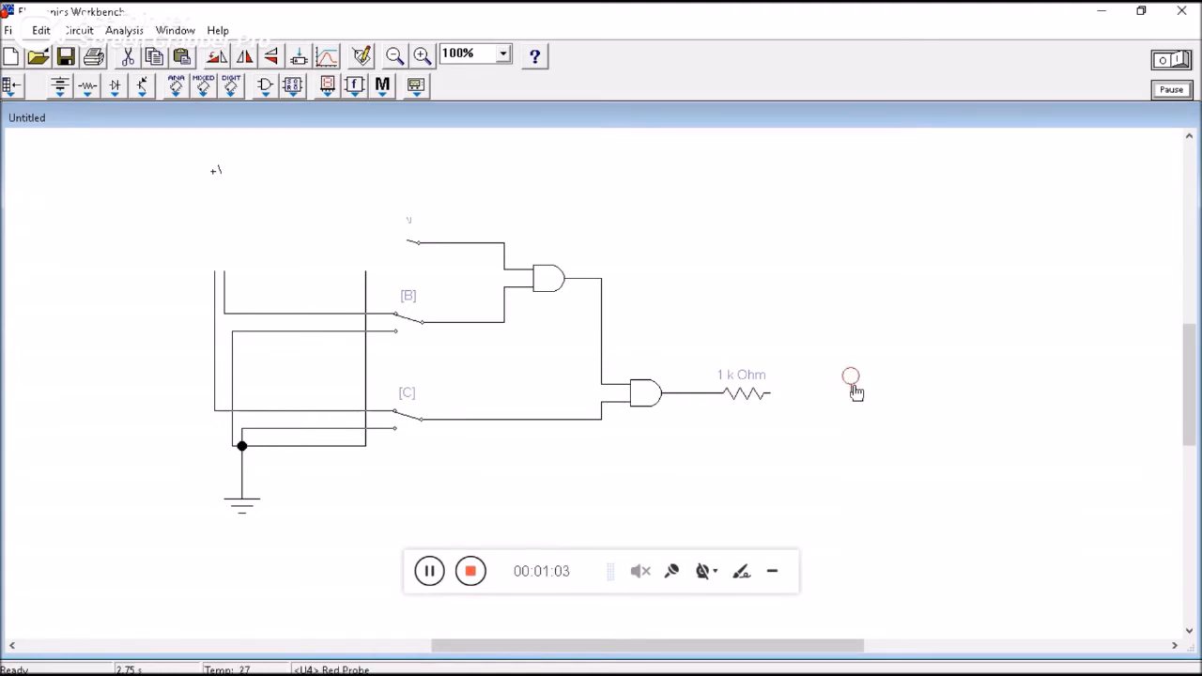
pyautogui.moveTo(789, 391); pyautogui.dragTo(770, 393)
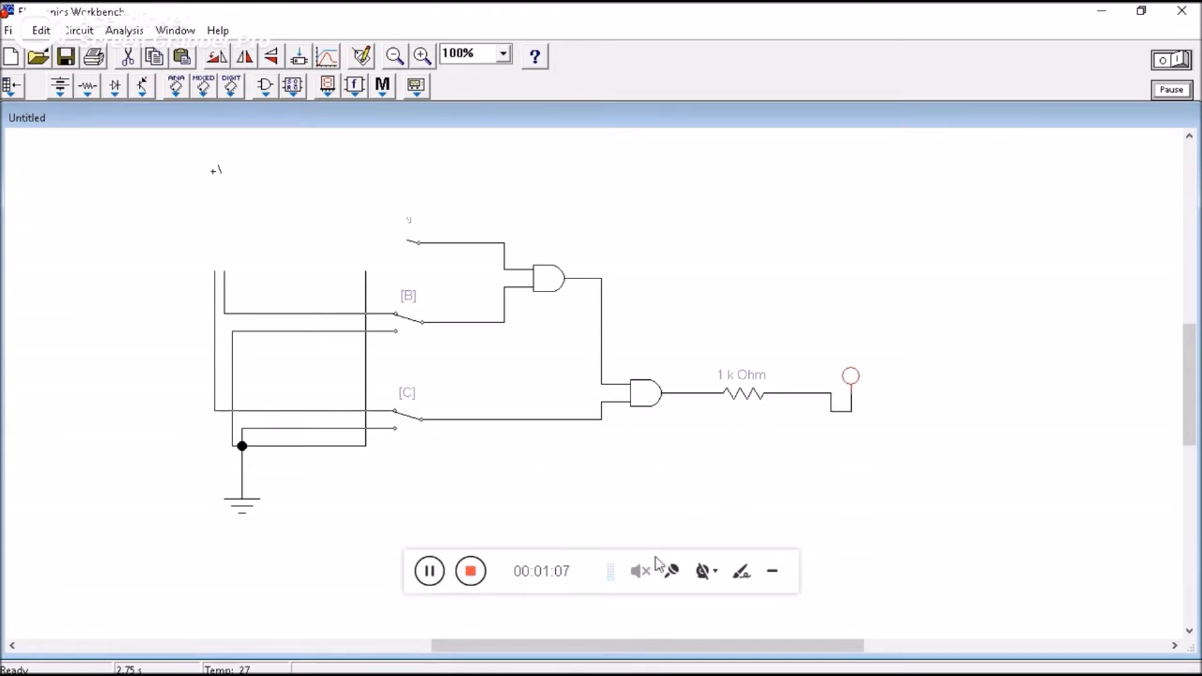
# Restore the maximized circuit window to its smaller floating size.
pyautogui.moveTo(579, 646); pyautogui.dragTo(555, 660)
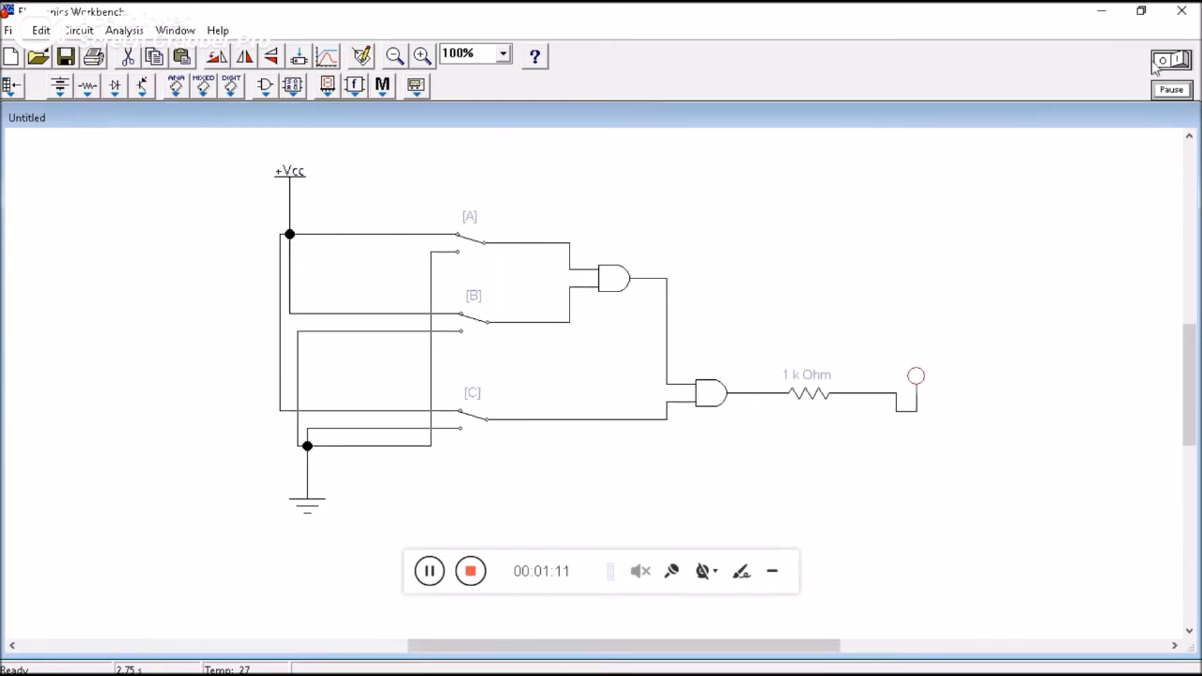
pyautogui.click(1140, 11)
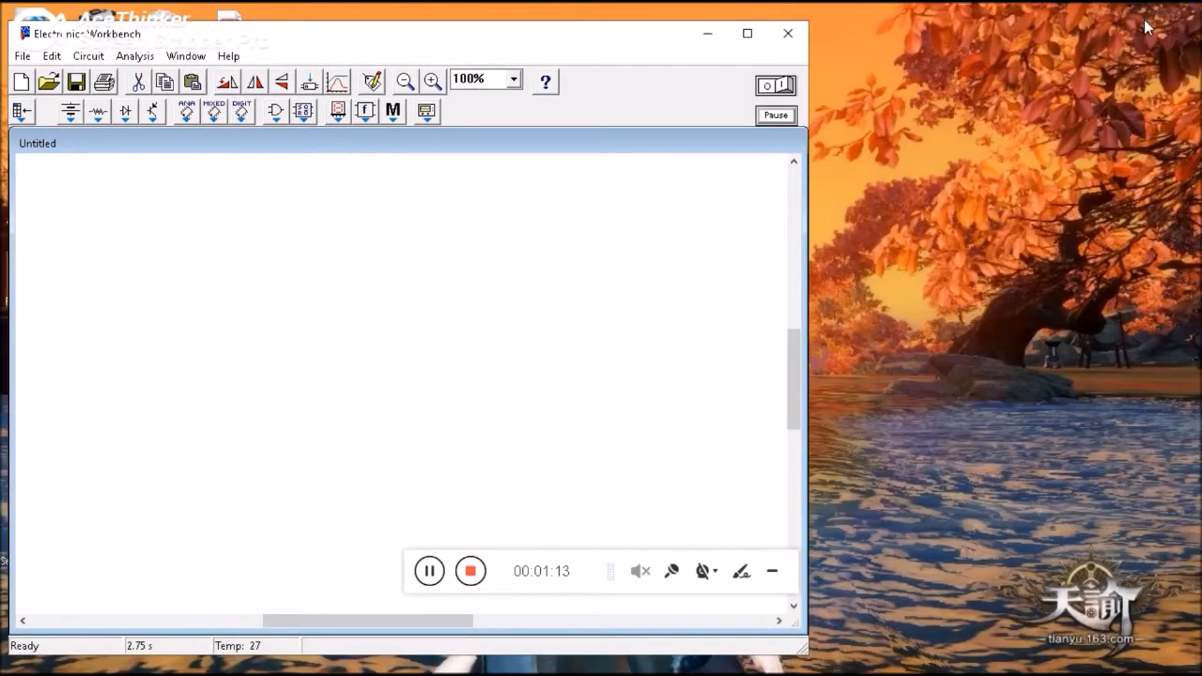
# Bring up the AND_AND truth table image in Windows Photo Viewer, in a small window beside the finished circuit.
pyautogui.moveTo(448, 626); pyautogui.dragTo(501, 632)
pyautogui.moveTo(544, 673)
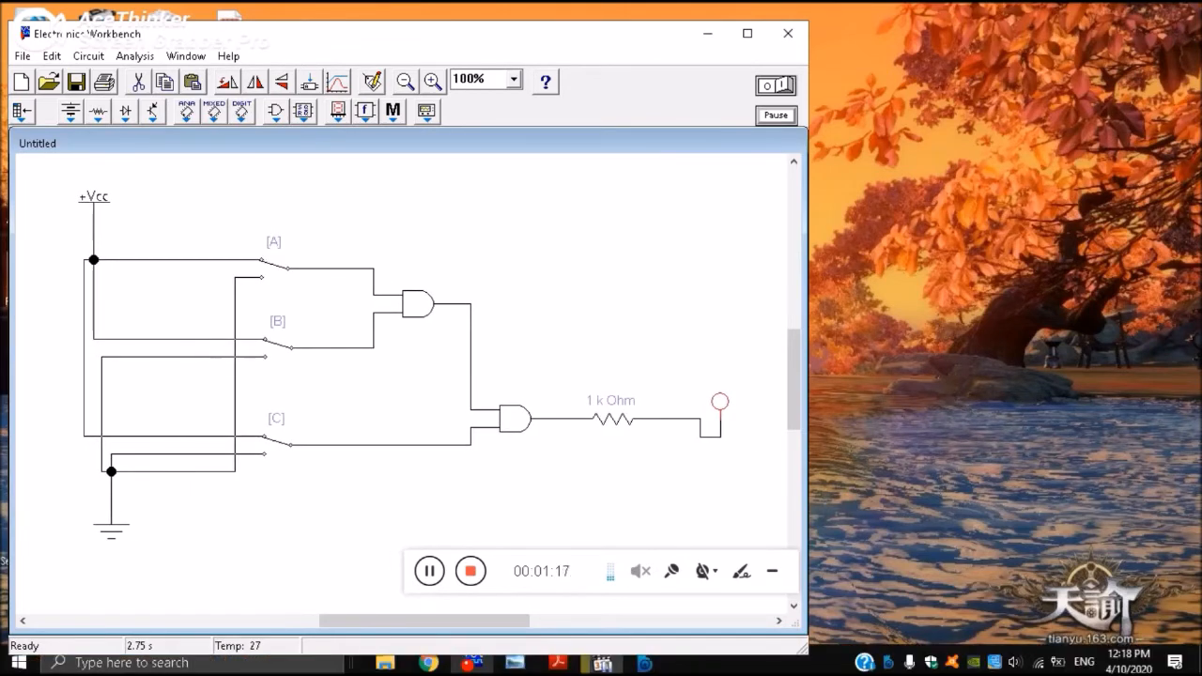
pyautogui.click(601, 663)
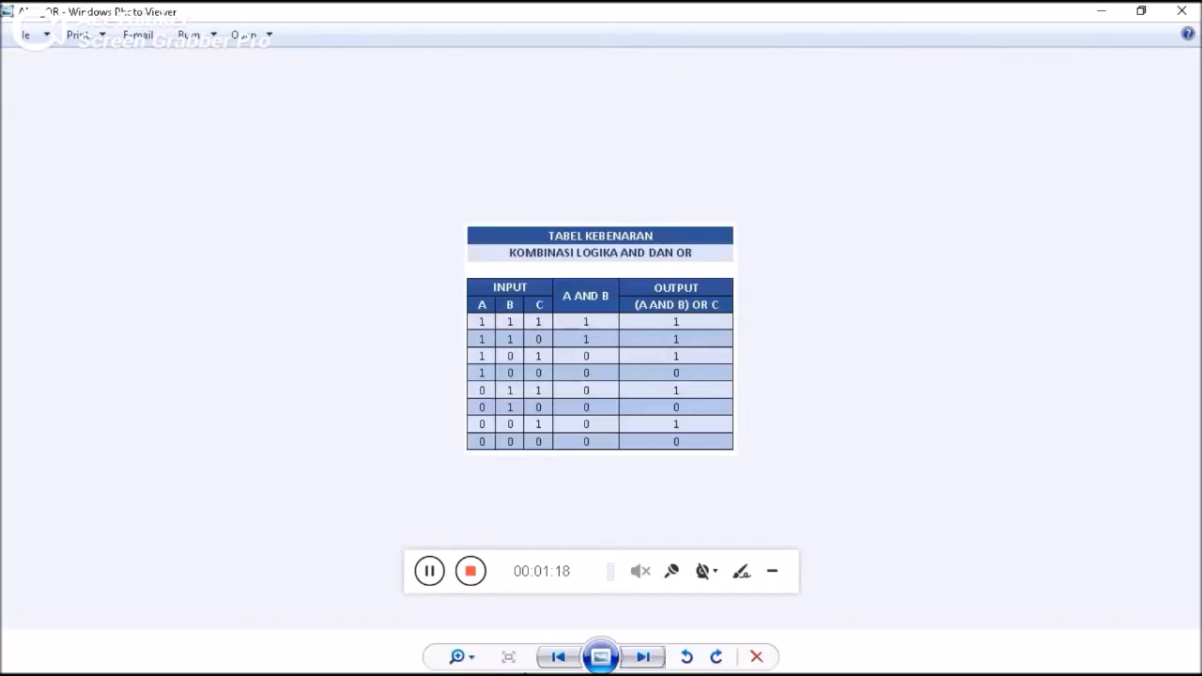
pyautogui.click(1143, 11)
pyautogui.moveTo(644, 201); pyautogui.dragTo(1015, 190)
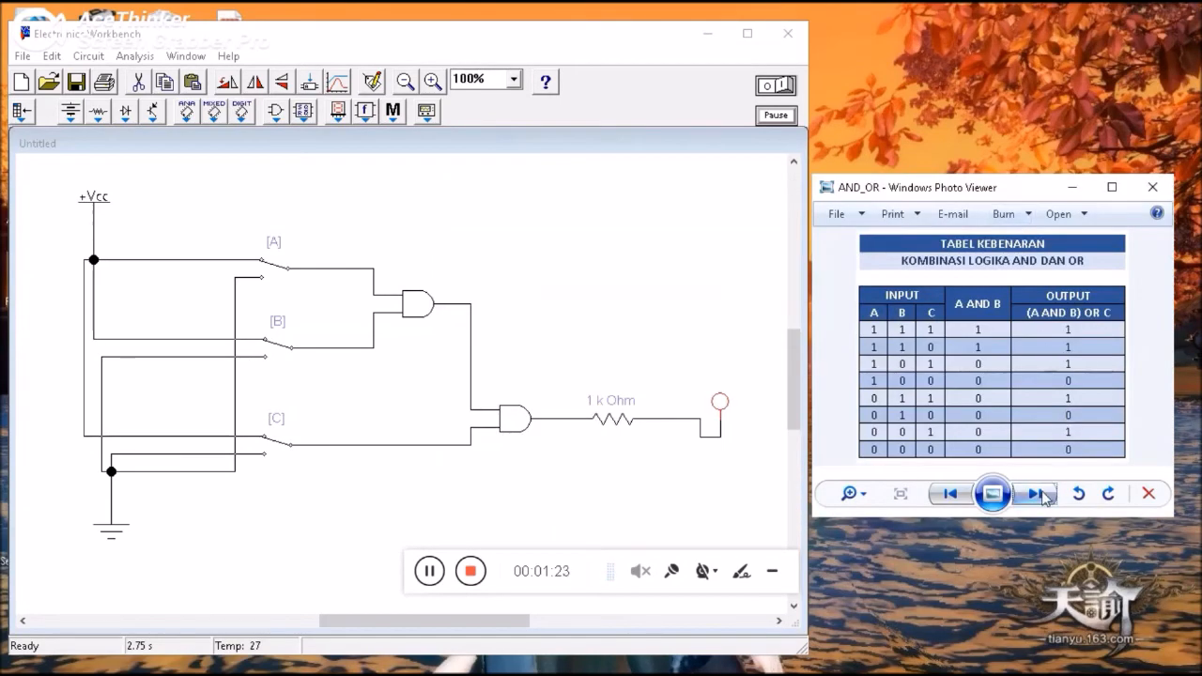
pyautogui.click(1037, 494)
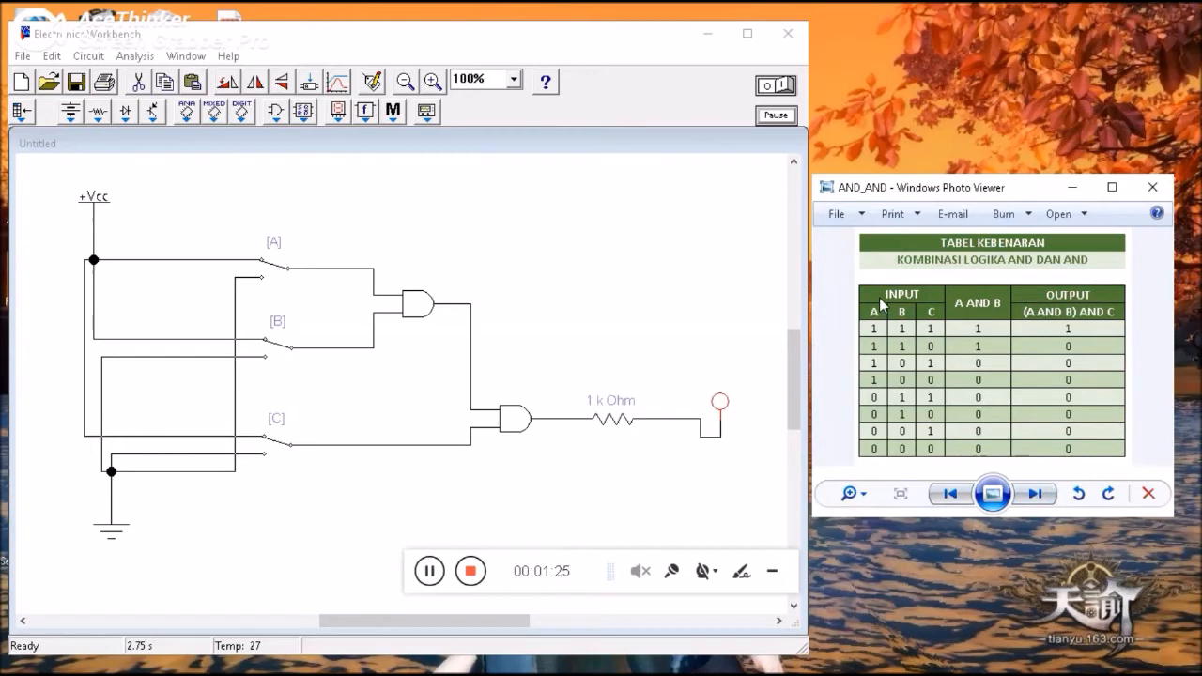
# Run the Electronics Workbench simulation and toggle switches A and C to check the probe against the AND_AND truth table.
pyautogui.click(779, 86)
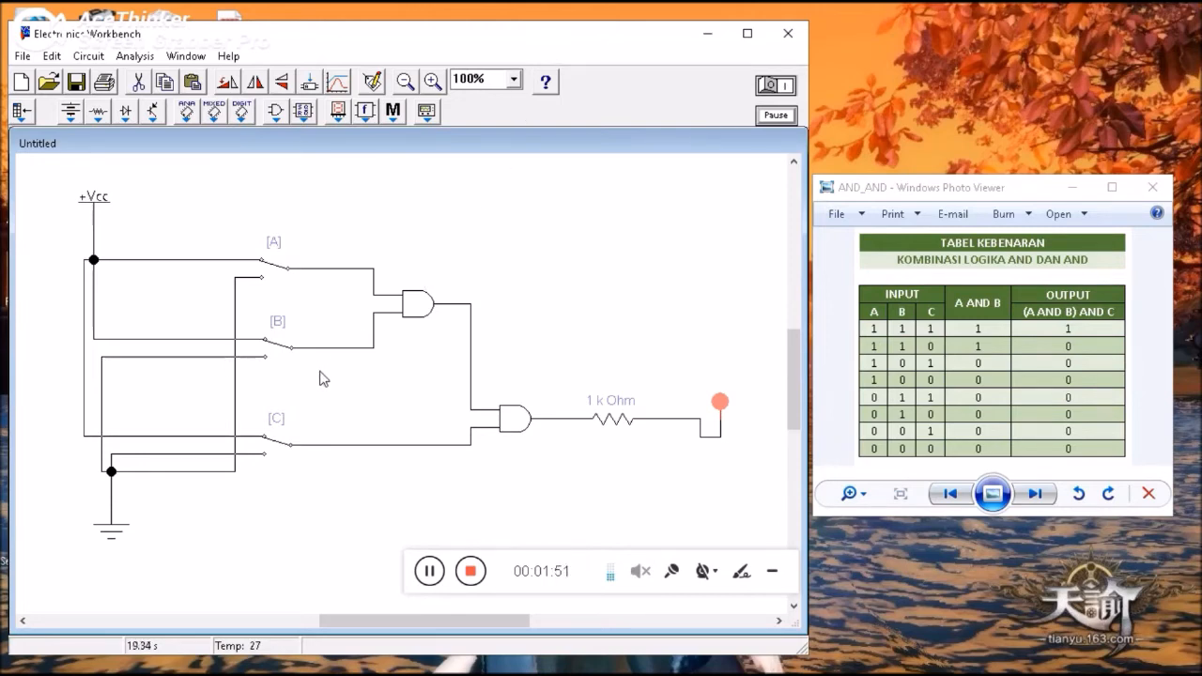
pyautogui.press('a')
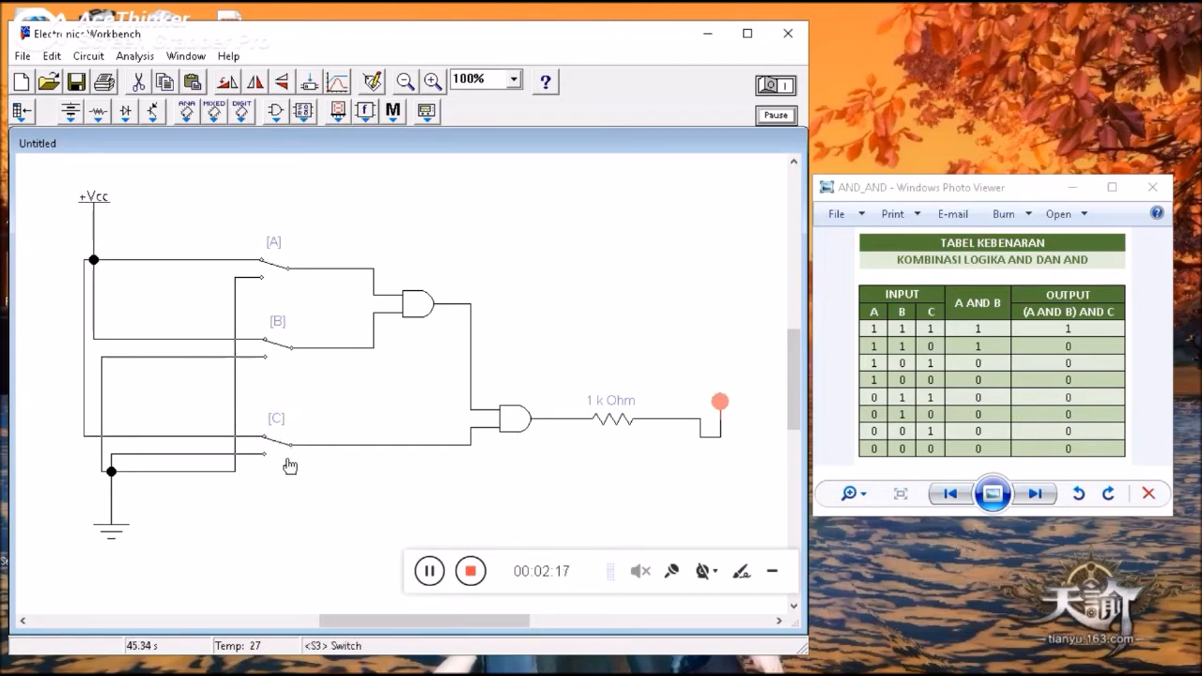
pyautogui.press('c')
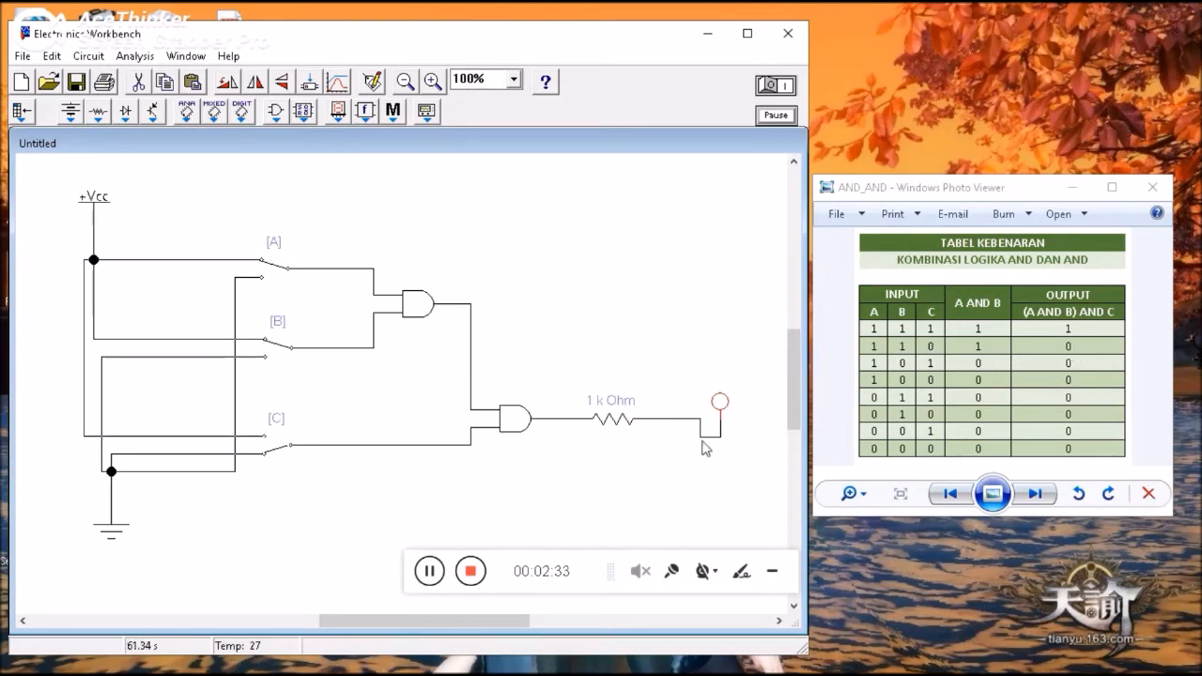
pyautogui.click(471, 576)
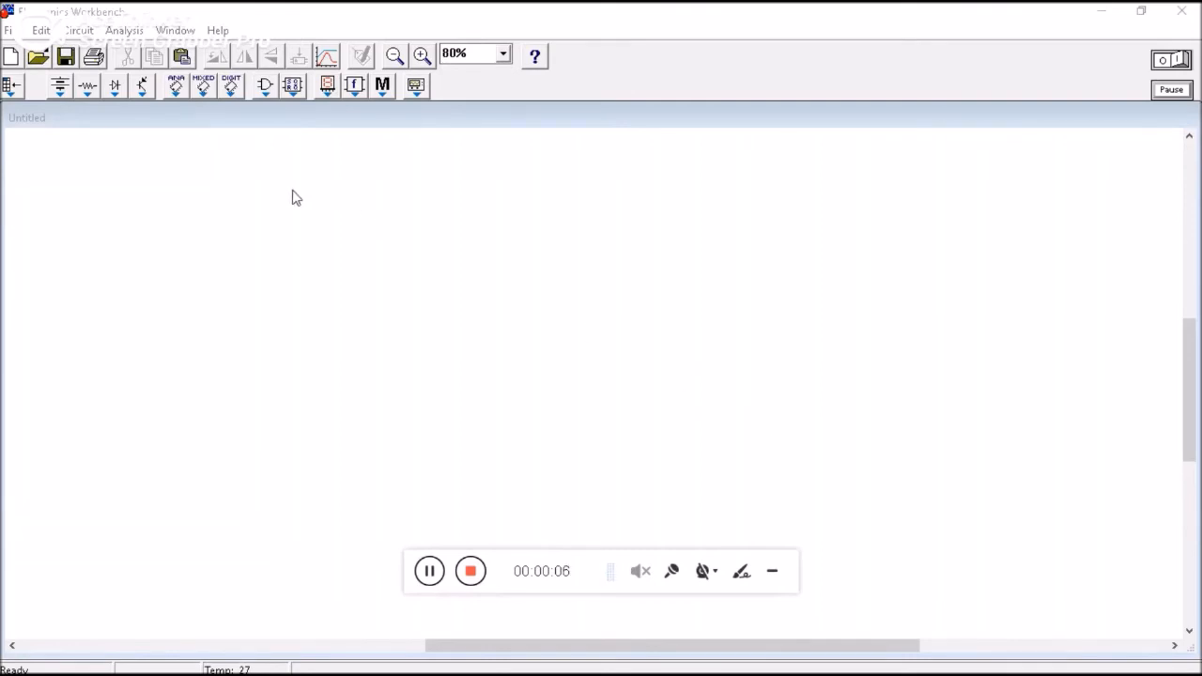
# Place a ground symbol on the empty circuit sheet and a +Vcc source directly above it.
pyautogui.click(60, 86)
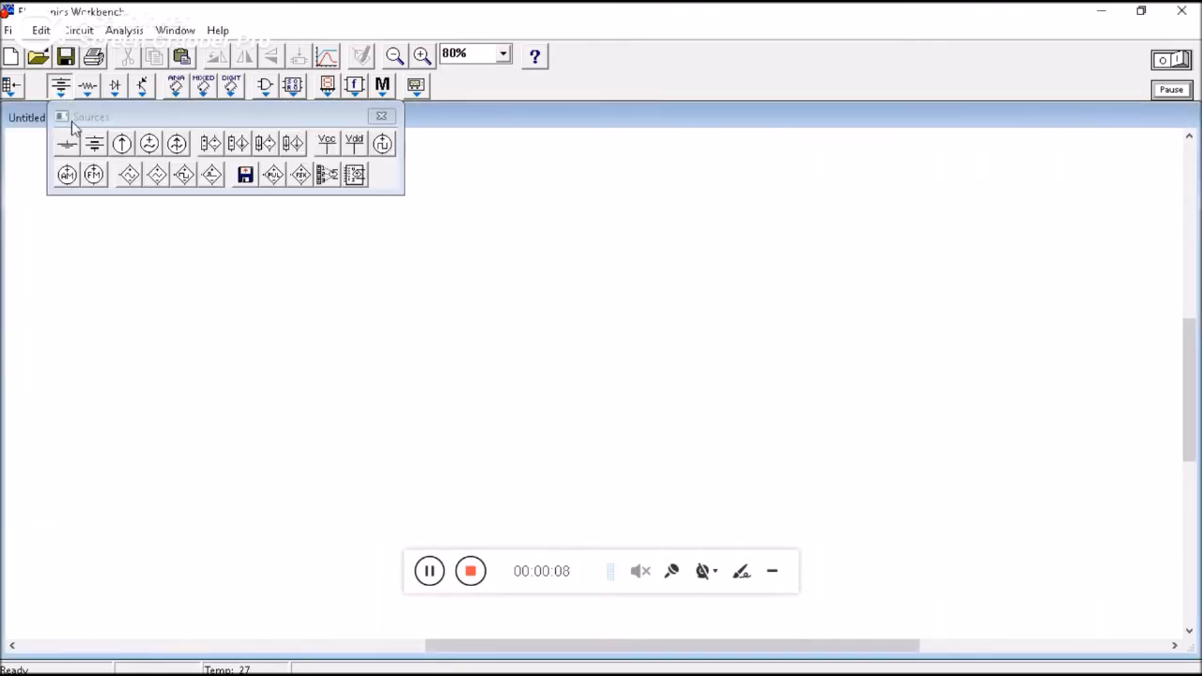
pyautogui.moveTo(68, 150); pyautogui.dragTo(225, 520)
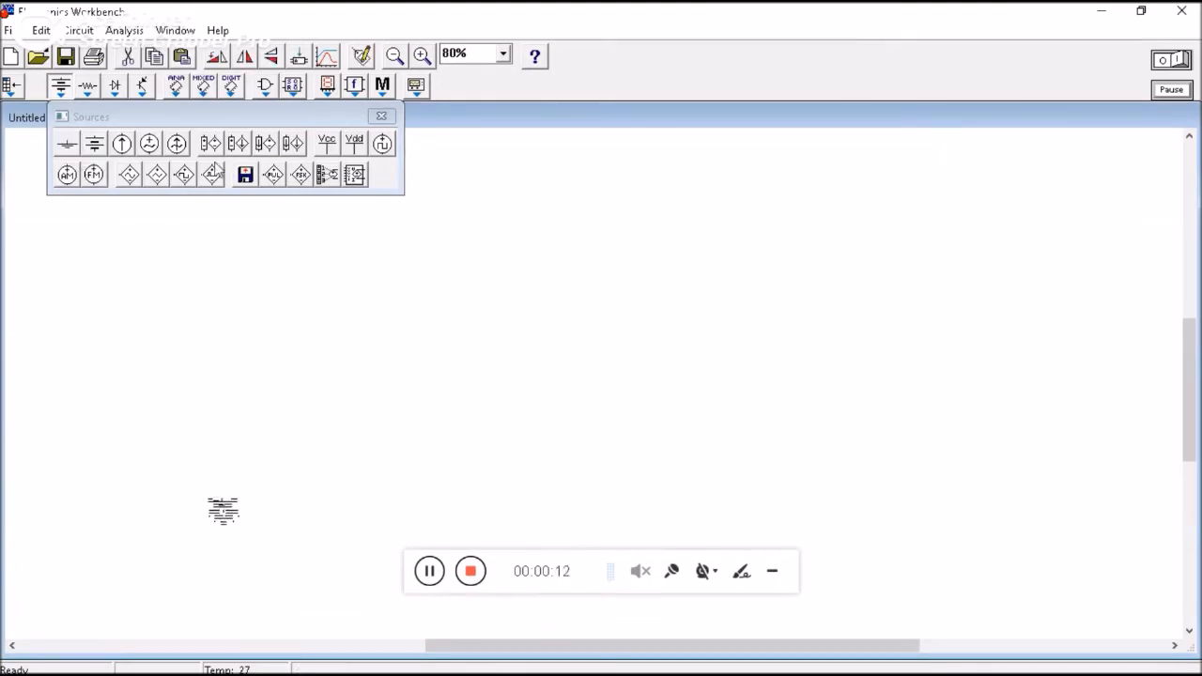
pyautogui.moveTo(328, 143); pyautogui.dragTo(219, 233)
pyautogui.click(382, 115)
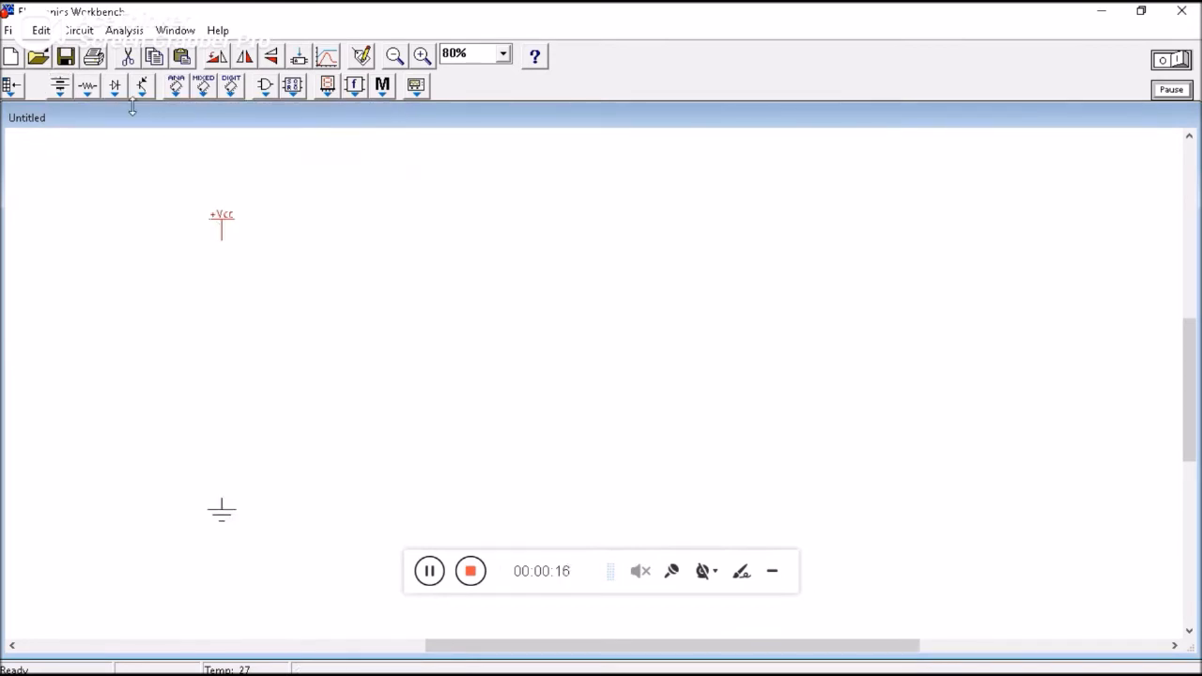
# Place one connector dot just above the ground symbol and another just below the +Vcc source.
pyautogui.click(88, 87)
pyautogui.moveTo(97, 143)
pyautogui.mouseDown()
pyautogui.moveTo(147, 237)
pyautogui.moveTo(228, 456)
pyautogui.moveTo(221, 469)
pyautogui.mouseUp()
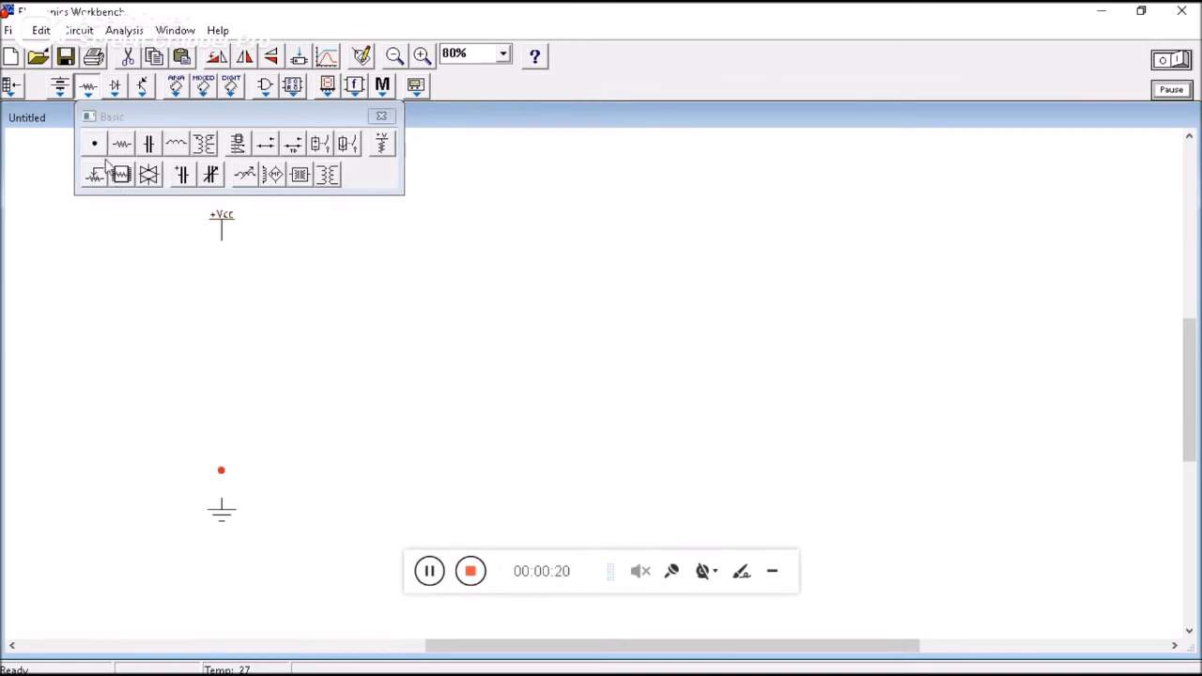
pyautogui.moveTo(98, 148); pyautogui.dragTo(220, 265)
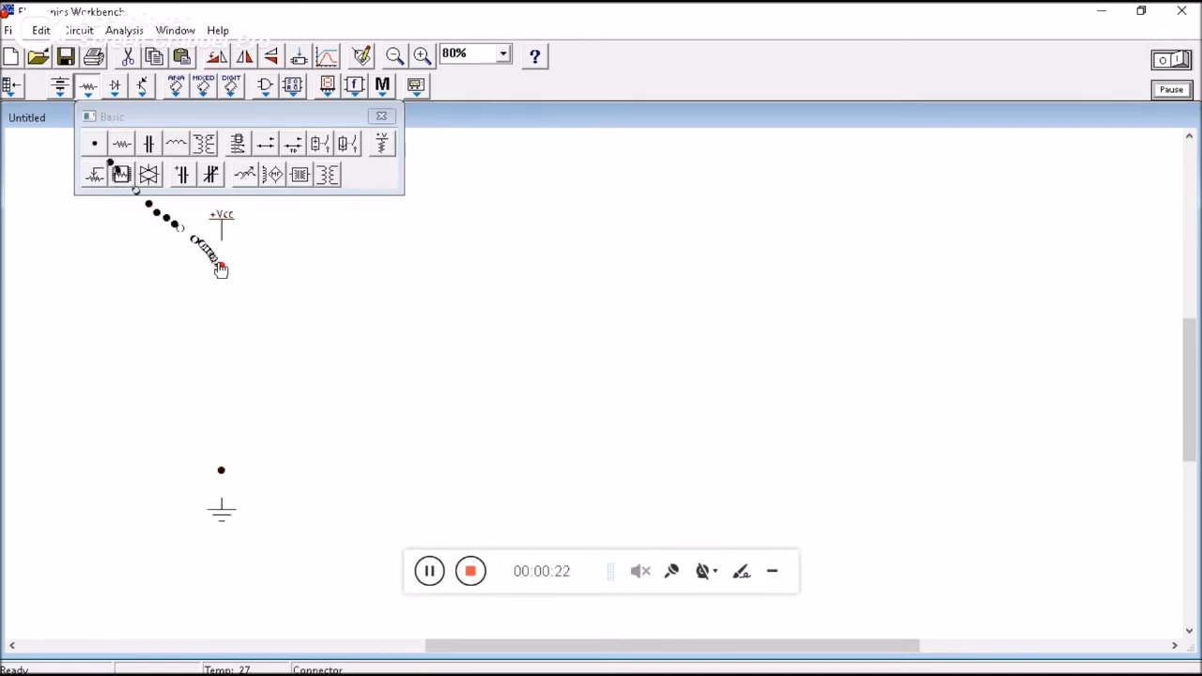
pyautogui.click(382, 116)
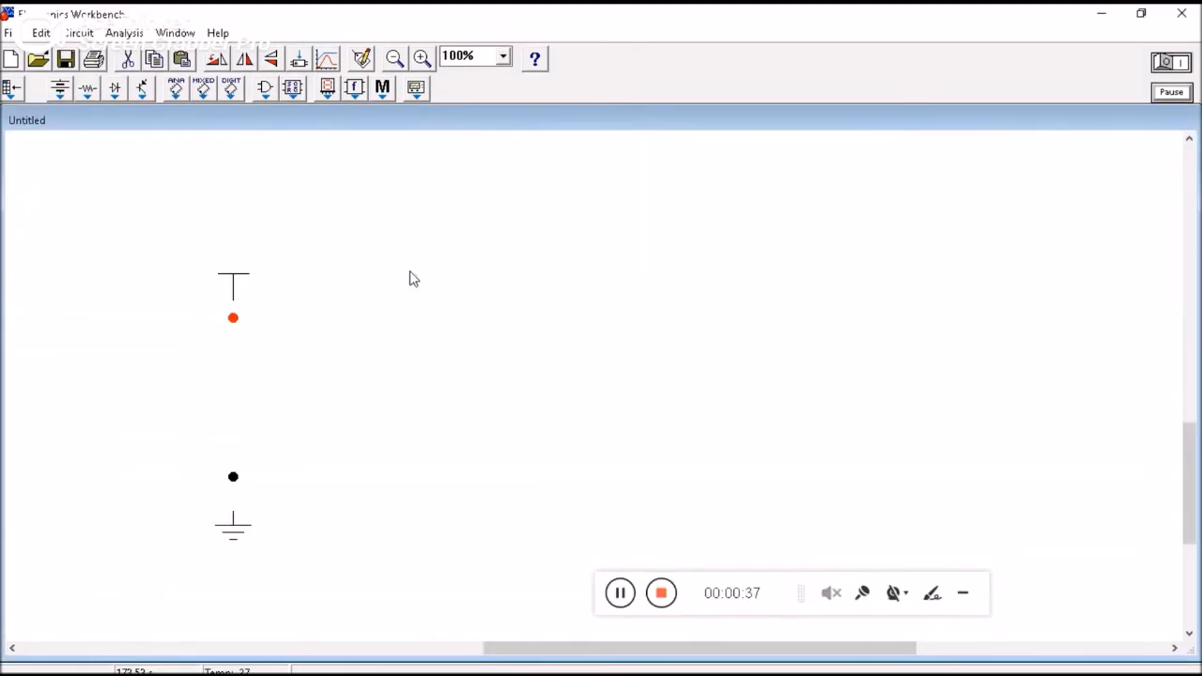
# Move the +Vcc source and its connector dot higher, keeping them in line above the ground symbol.
pyautogui.moveTo(492, 648); pyautogui.dragTo(488, 649)
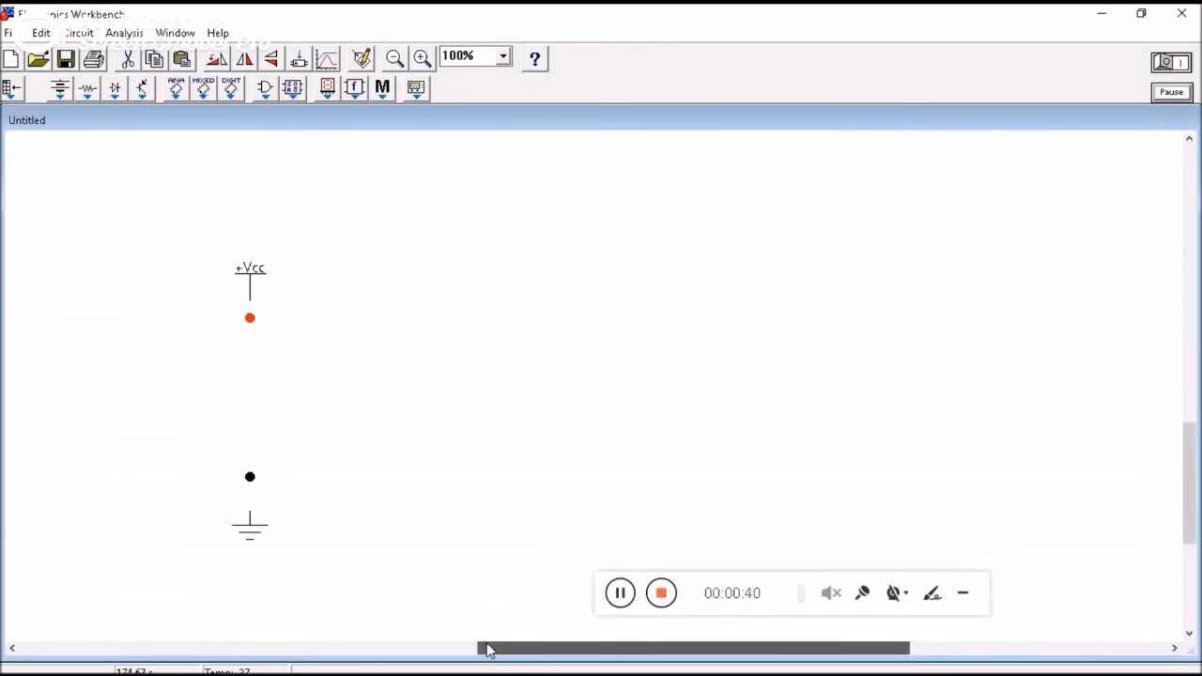
pyautogui.moveTo(253, 273); pyautogui.dragTo(251, 218)
pyautogui.moveTo(253, 318); pyautogui.dragTo(254, 268)
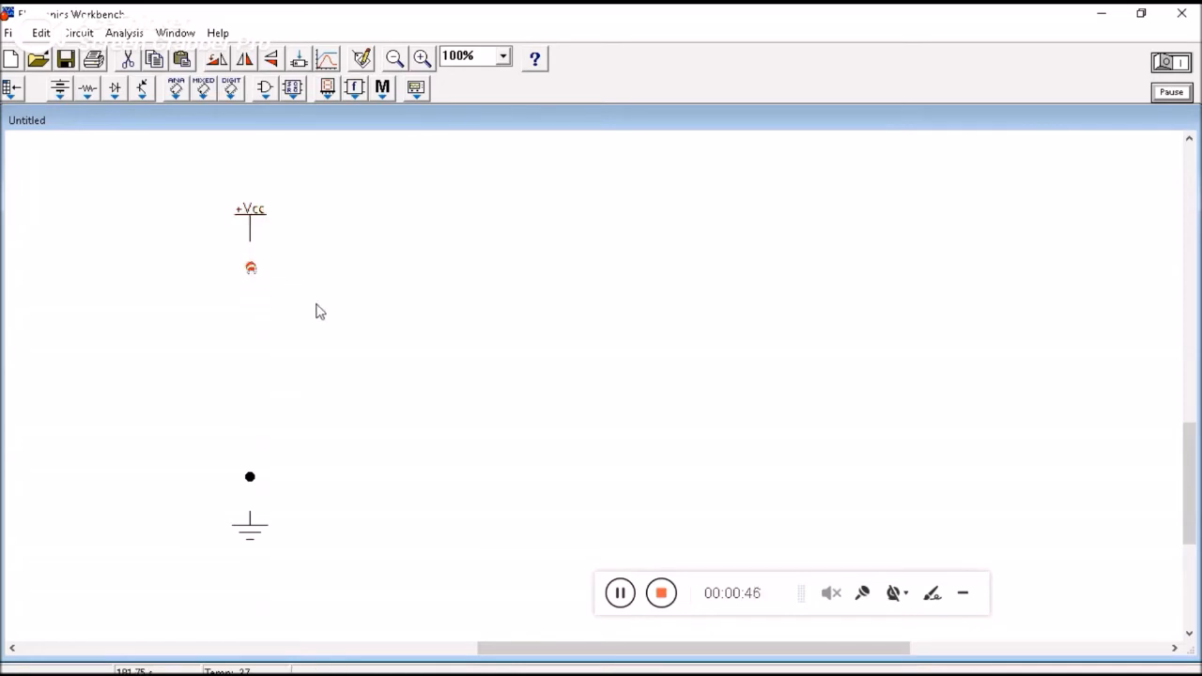
pyautogui.moveTo(520, 649)
pyautogui.mouseDown()
pyautogui.moveTo(510, 651)
pyautogui.moveTo(528, 652)
pyautogui.mouseUp()
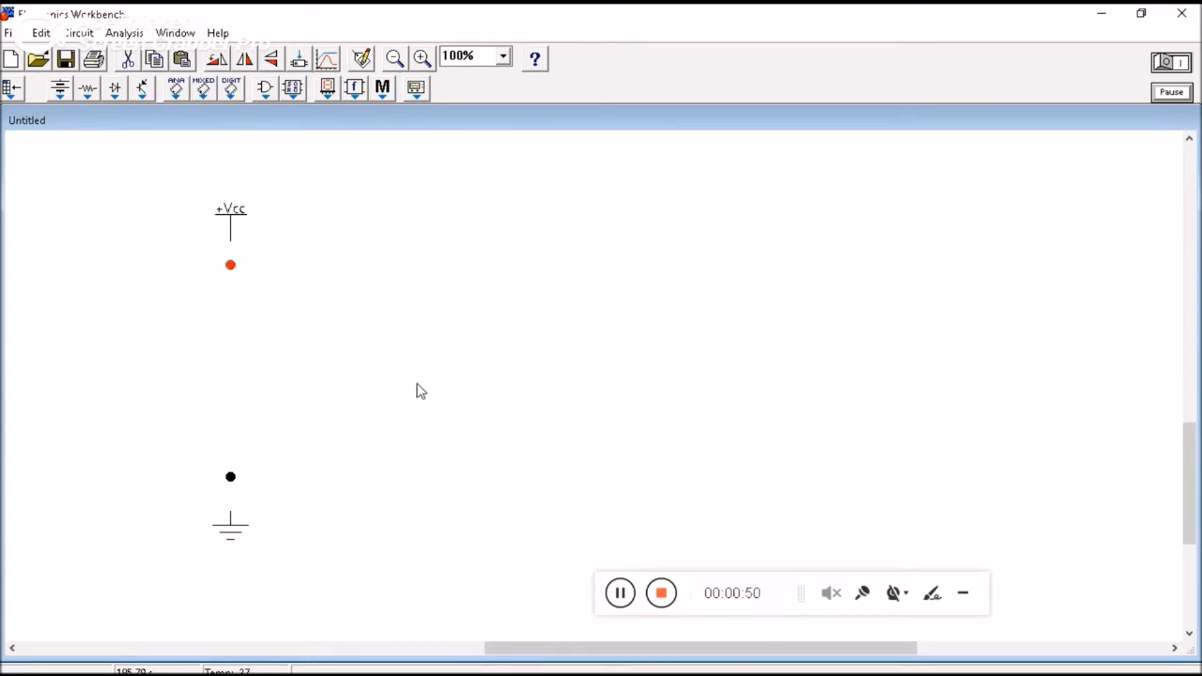
# Place a switch to the right of the +Vcc connector and rotate it twice so its two contacts face left.
pyautogui.click(91, 95)
pyautogui.moveTo(267, 225); pyautogui.dragTo(408, 308)
pyautogui.click(384, 196)
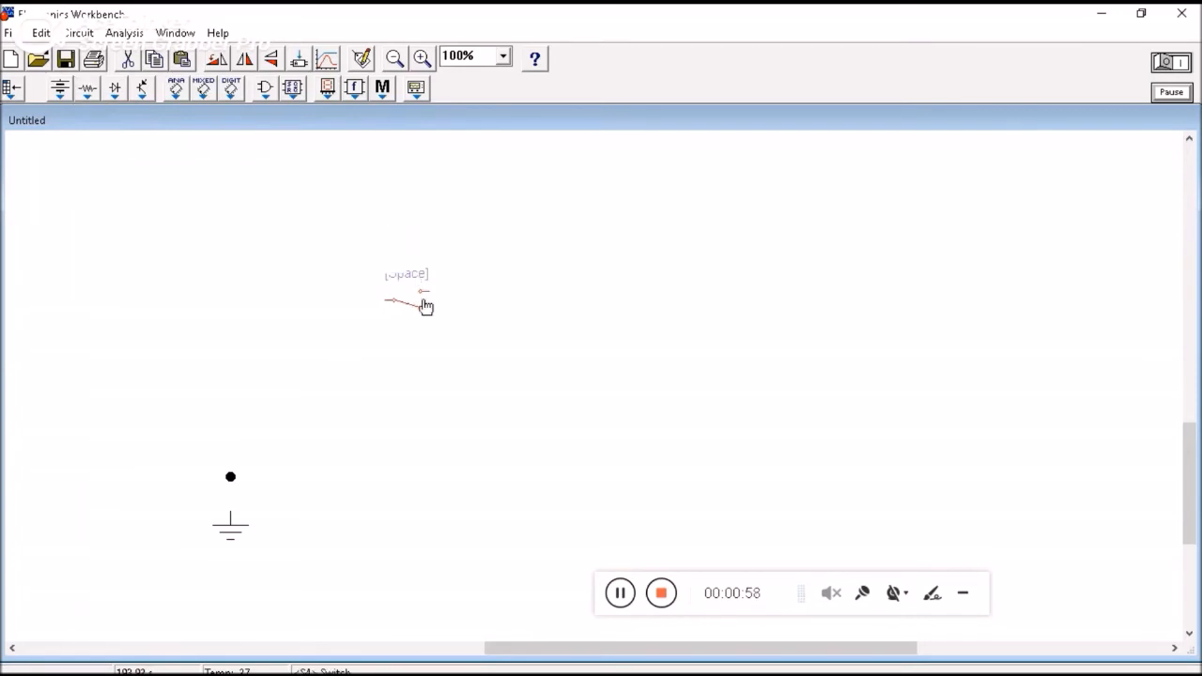
pyautogui.rightClick(415, 307)
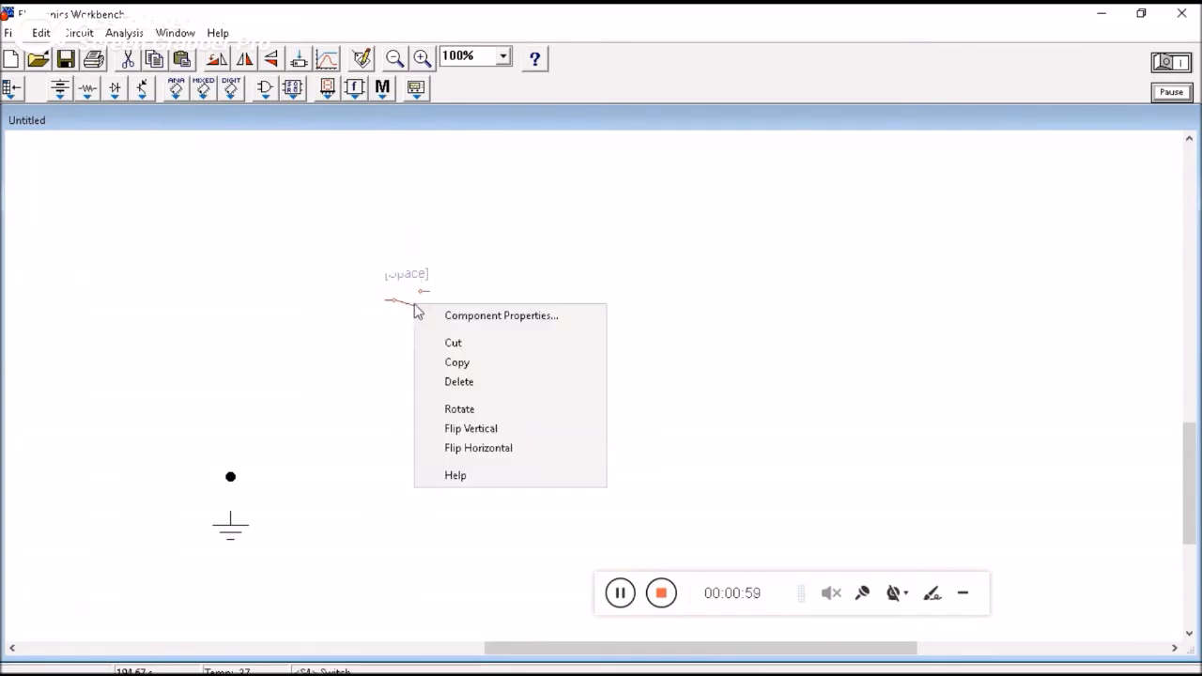
pyautogui.click(445, 409)
pyautogui.rightClick(401, 281)
pyautogui.click(452, 388)
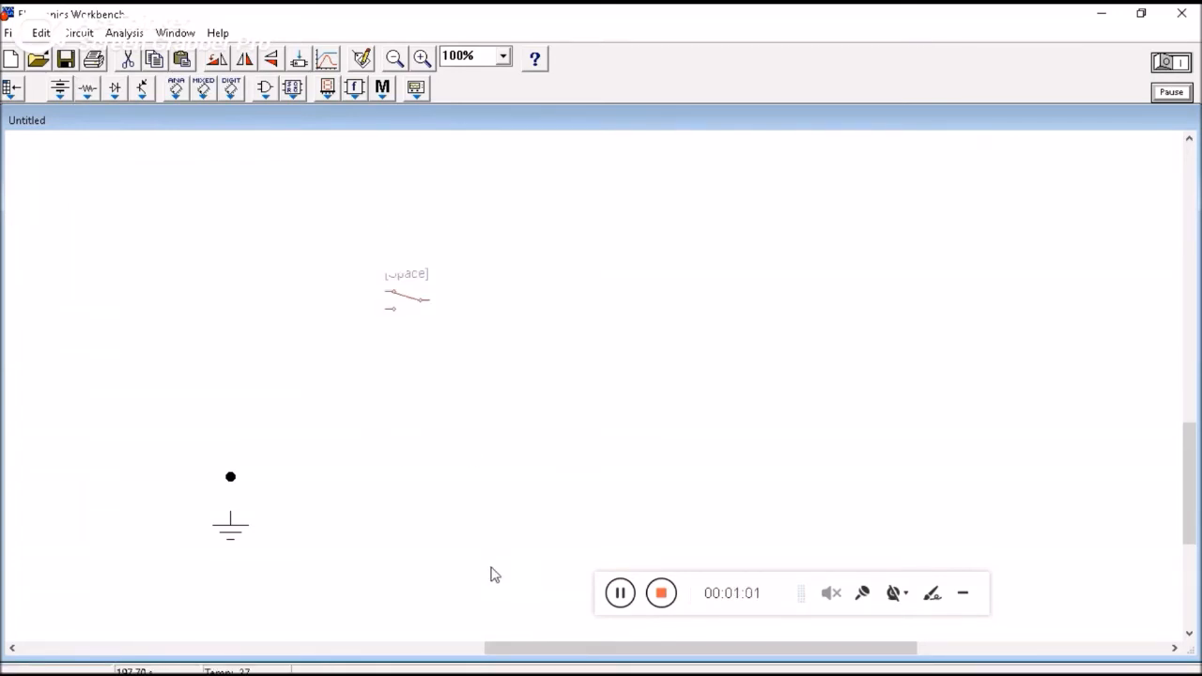
# Paste a copy of the switch directly below the first one, near the height of the ground connector.
pyautogui.moveTo(501, 648)
pyautogui.mouseDown()
pyautogui.moveTo(491, 649)
pyautogui.moveTo(502, 655)
pyautogui.mouseUp()
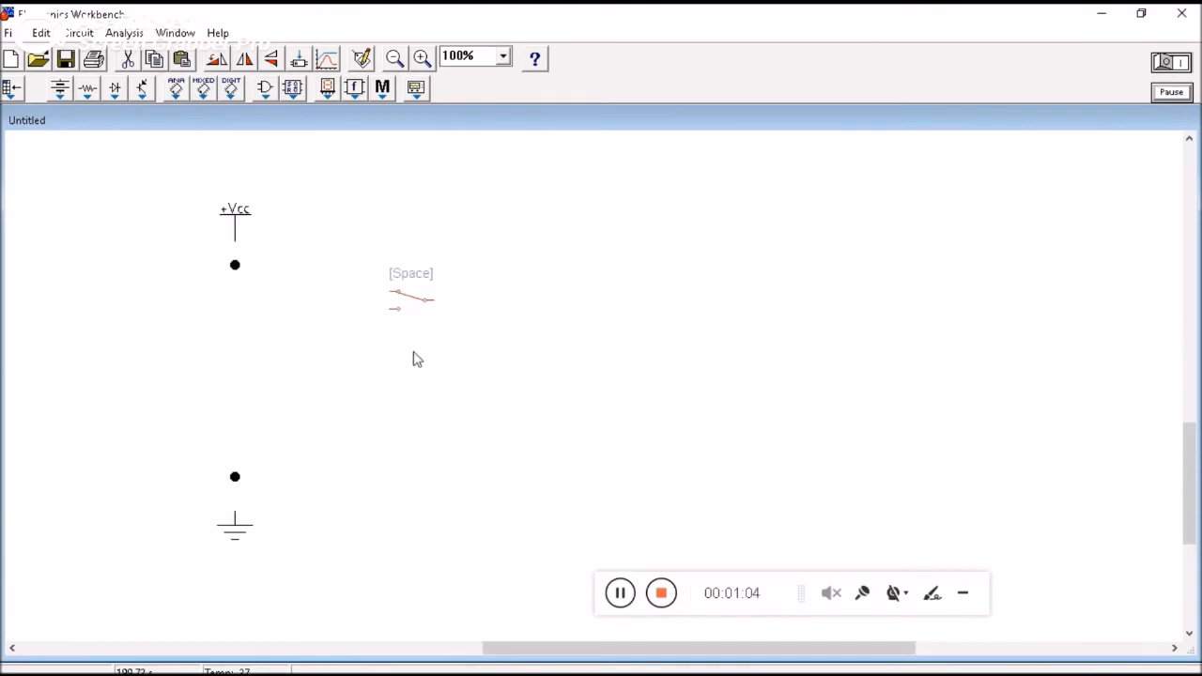
pyautogui.hotkey('ctrl', 'v')
pyautogui.moveTo(587, 404); pyautogui.dragTo(413, 446)
# Assign key A to the upper switch and key B to the lower switch.
pyautogui.click(410, 303)
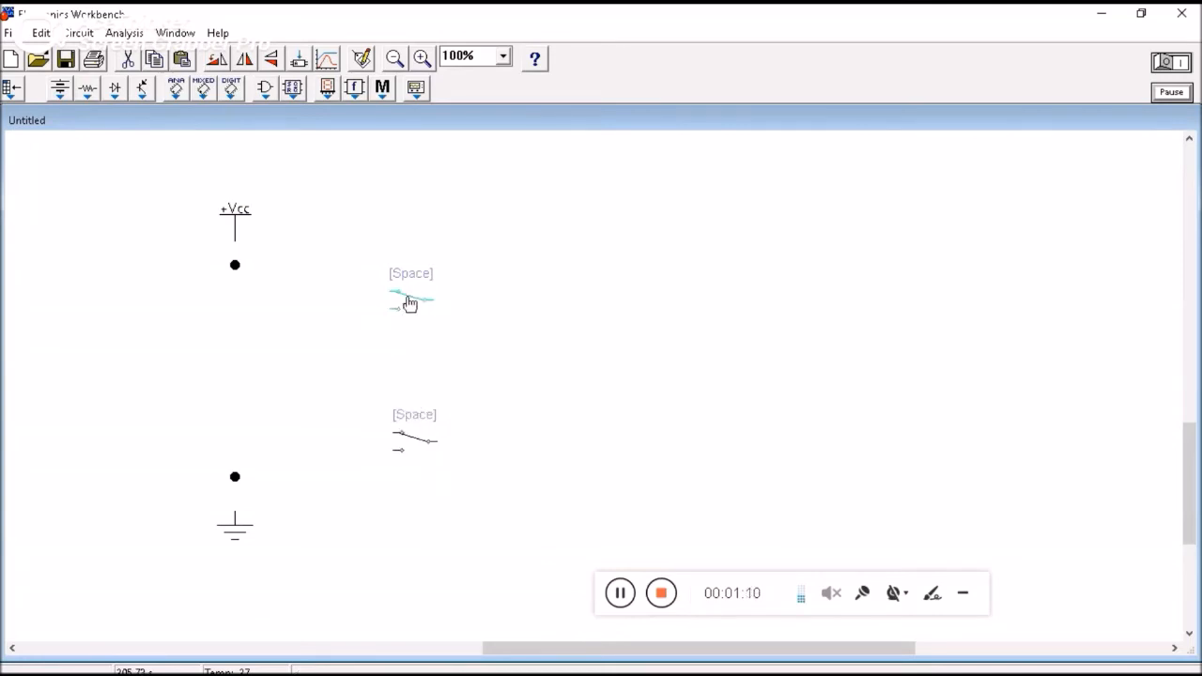
pyautogui.doubleClick(409, 303)
pyautogui.write('A')
pyautogui.press('Return')
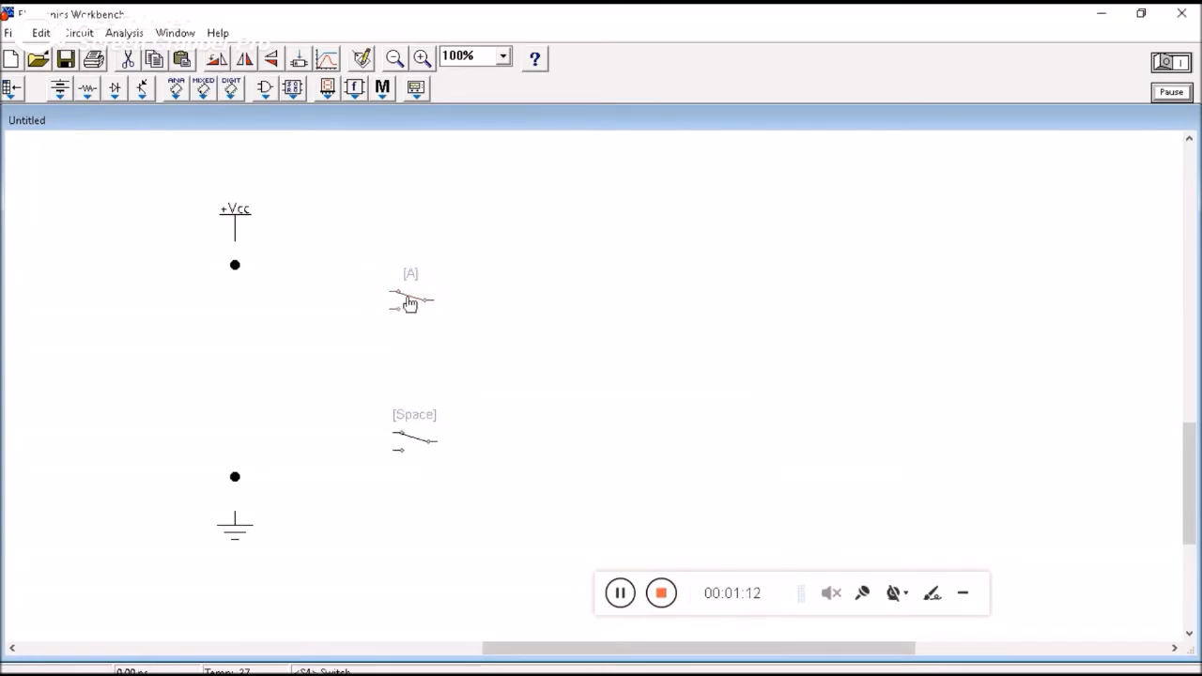
pyautogui.doubleClick(416, 445)
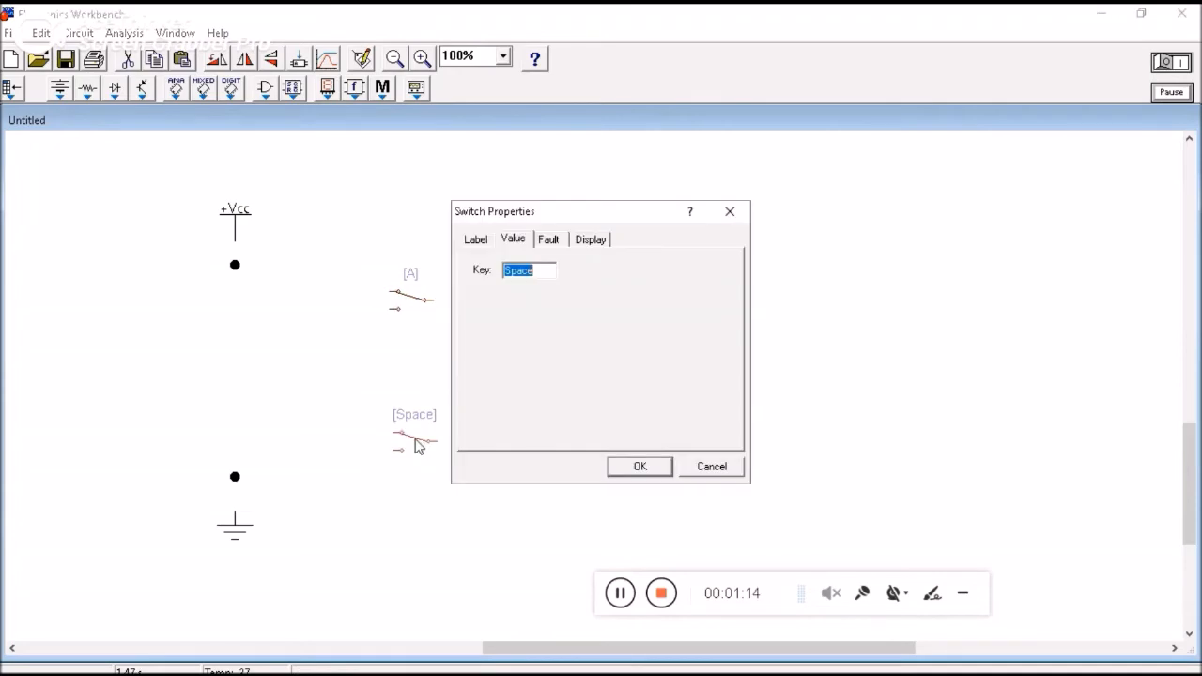
pyautogui.write('B')
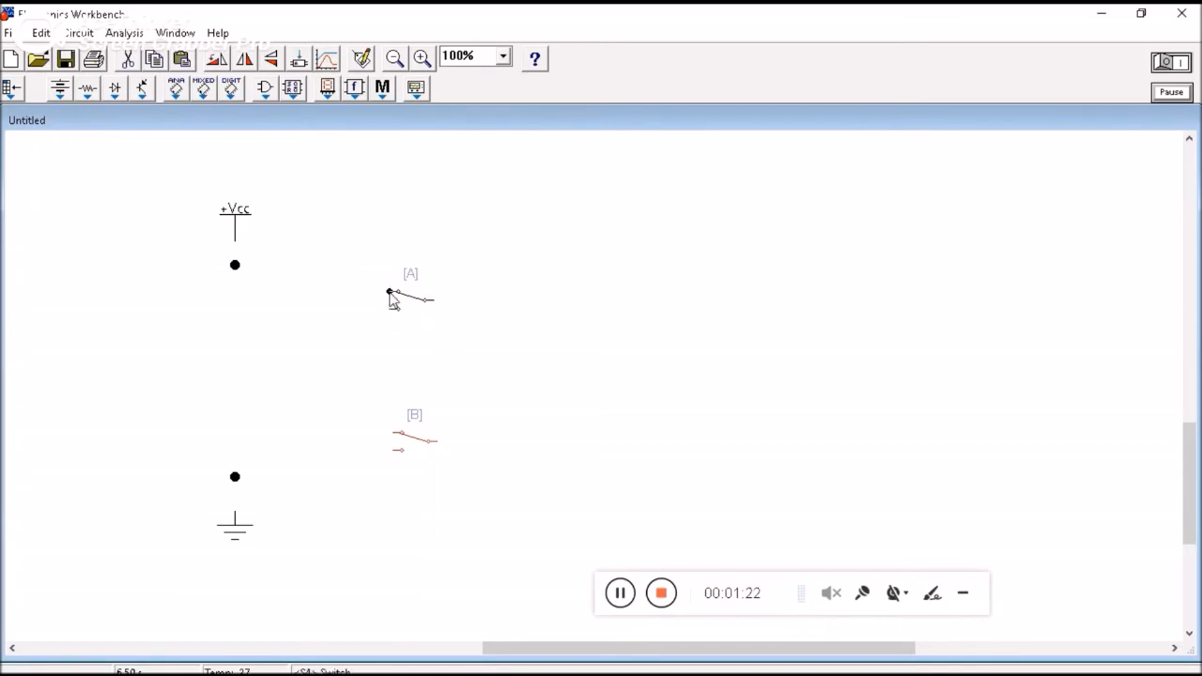
# Wire the upper contacts of switches A and B to the +Vcc connector and their lower contacts to the ground connector.
pyautogui.moveTo(396, 292); pyautogui.dragTo(239, 265)
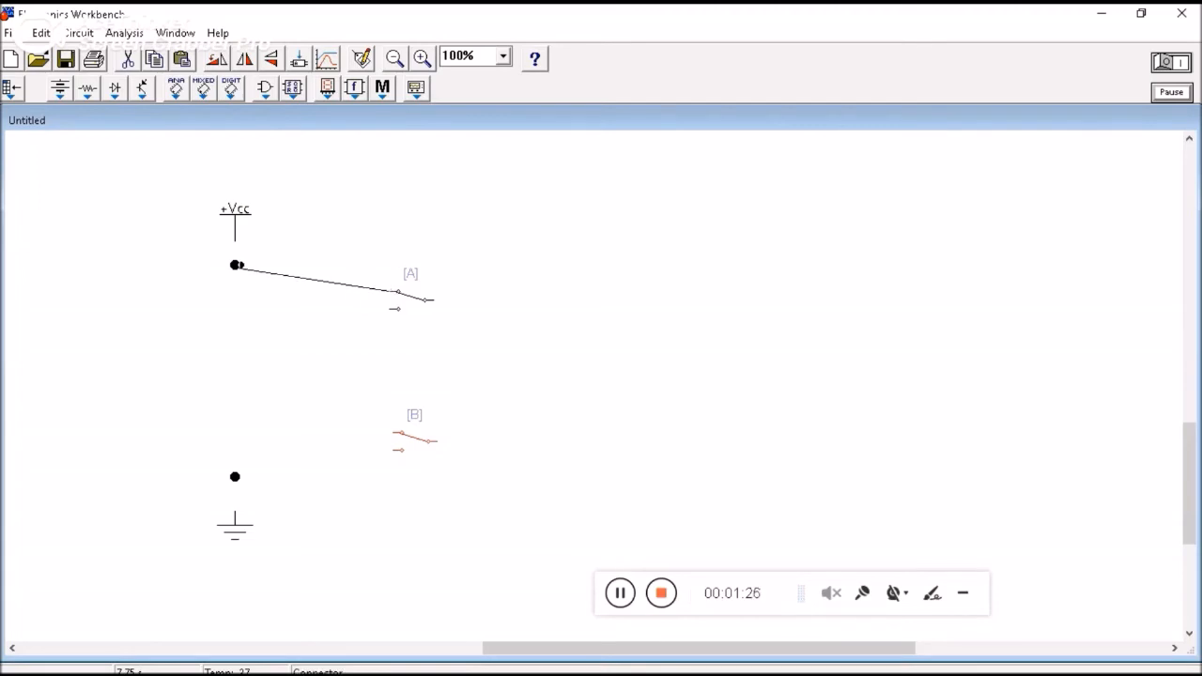
pyautogui.moveTo(239, 265); pyautogui.dragTo(239, 265)
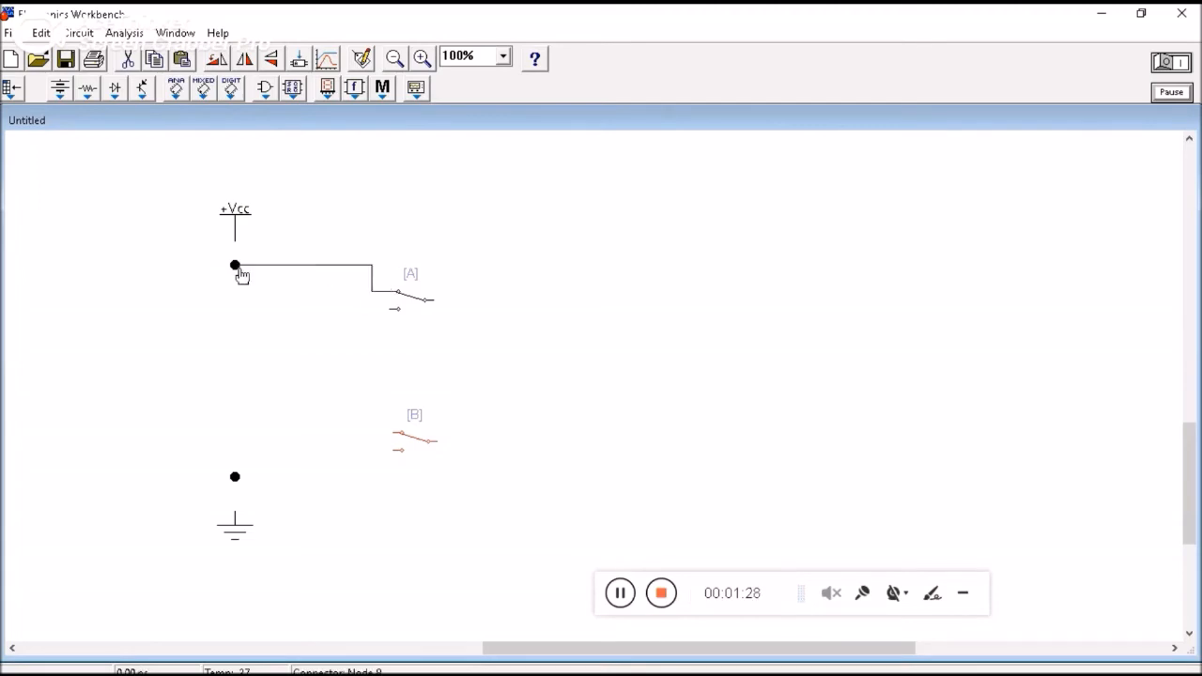
pyautogui.moveTo(392, 308); pyautogui.dragTo(237, 476)
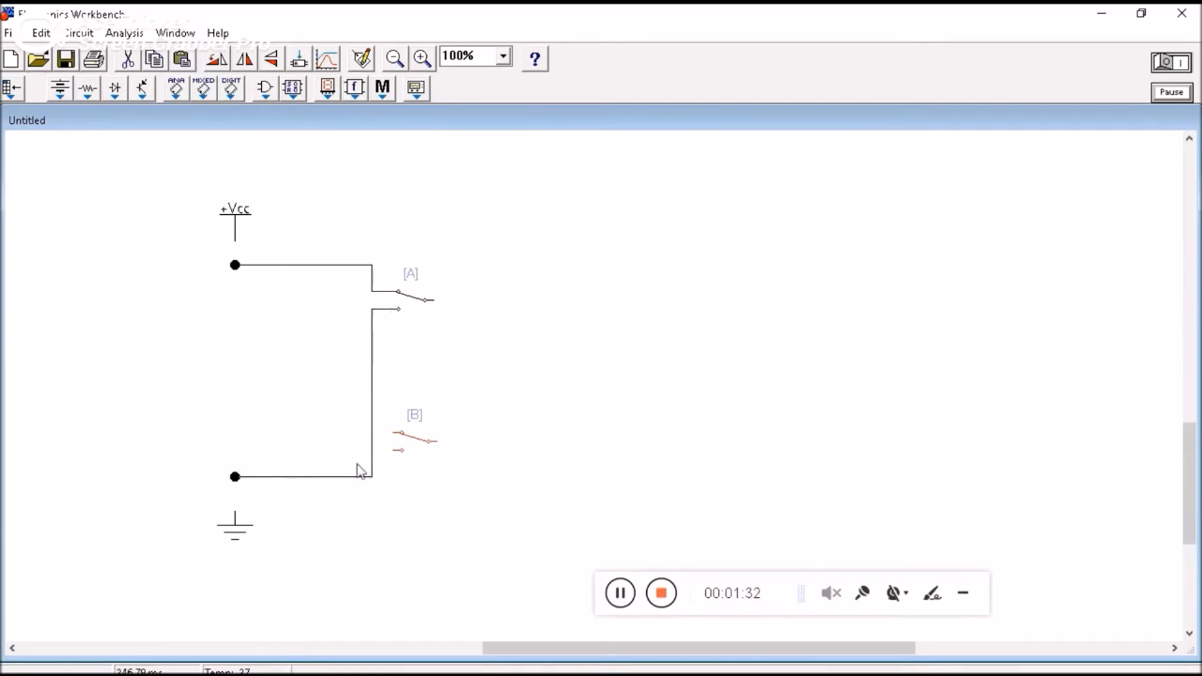
pyautogui.moveTo(393, 432); pyautogui.dragTo(234, 266)
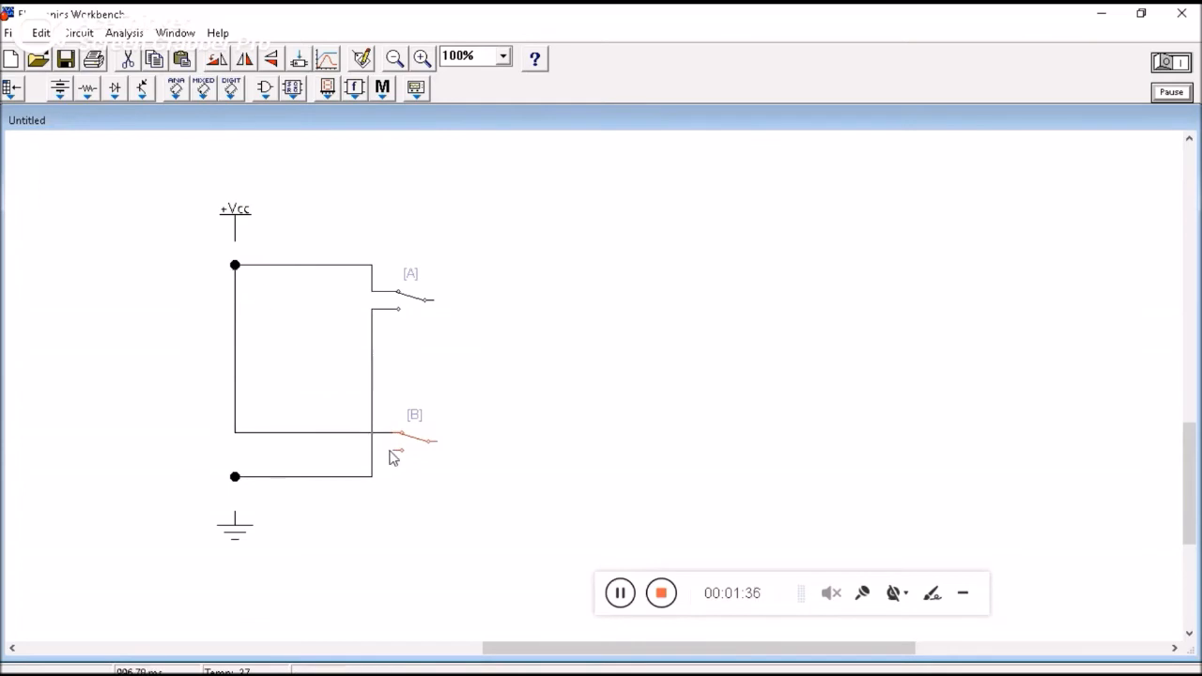
pyautogui.moveTo(401, 450); pyautogui.dragTo(235, 474)
# Place a 2-input AND gate to the right of the switches and wire the outputs of switches A and B to its inputs.
pyautogui.moveTo(546, 654)
pyautogui.mouseDown()
pyautogui.moveTo(519, 655)
pyautogui.moveTo(567, 654)
pyautogui.mouseUp()
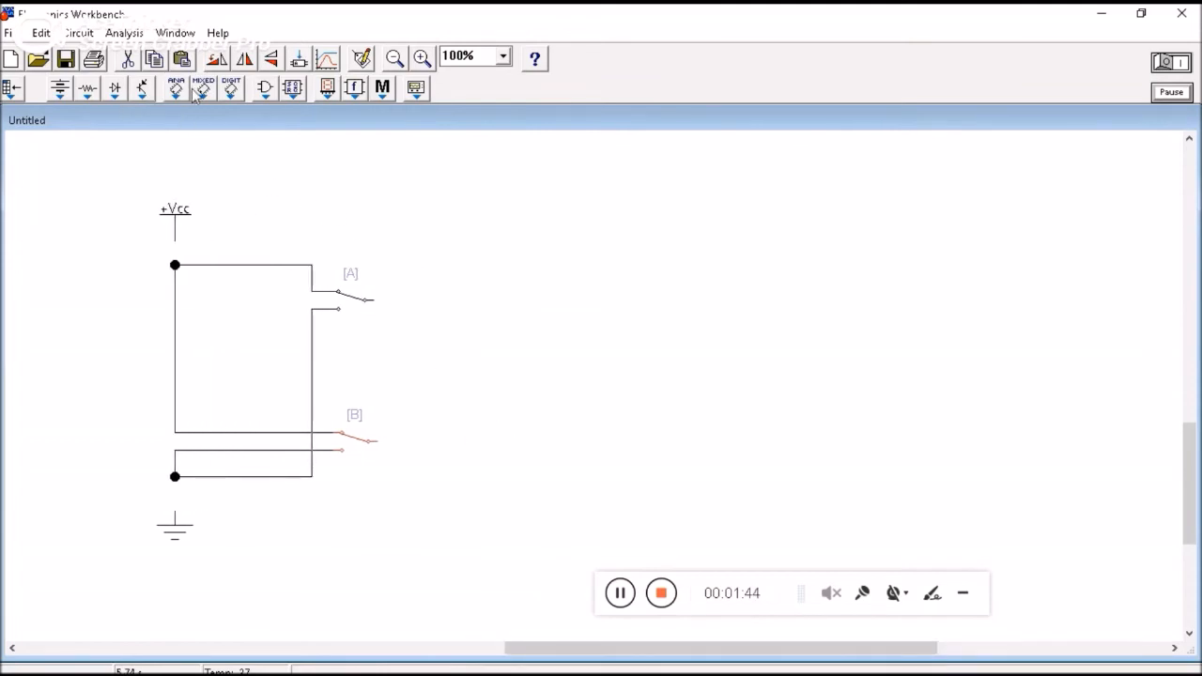
pyautogui.click(266, 89)
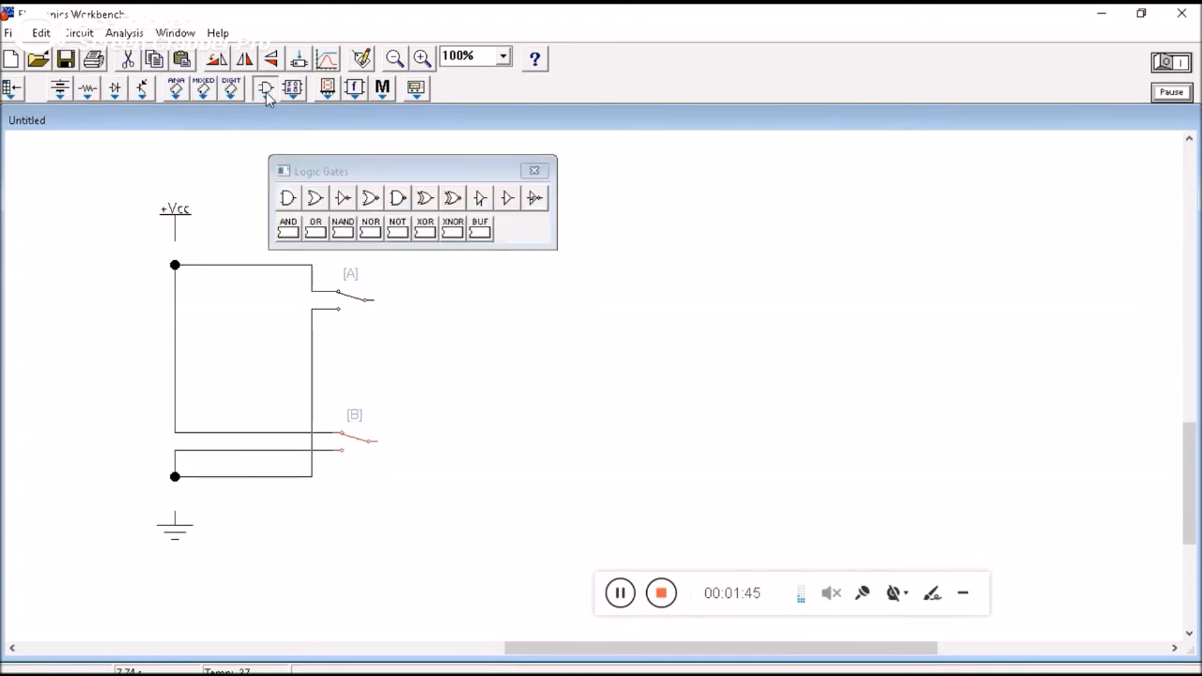
pyautogui.moveTo(288, 197); pyautogui.dragTo(481, 361)
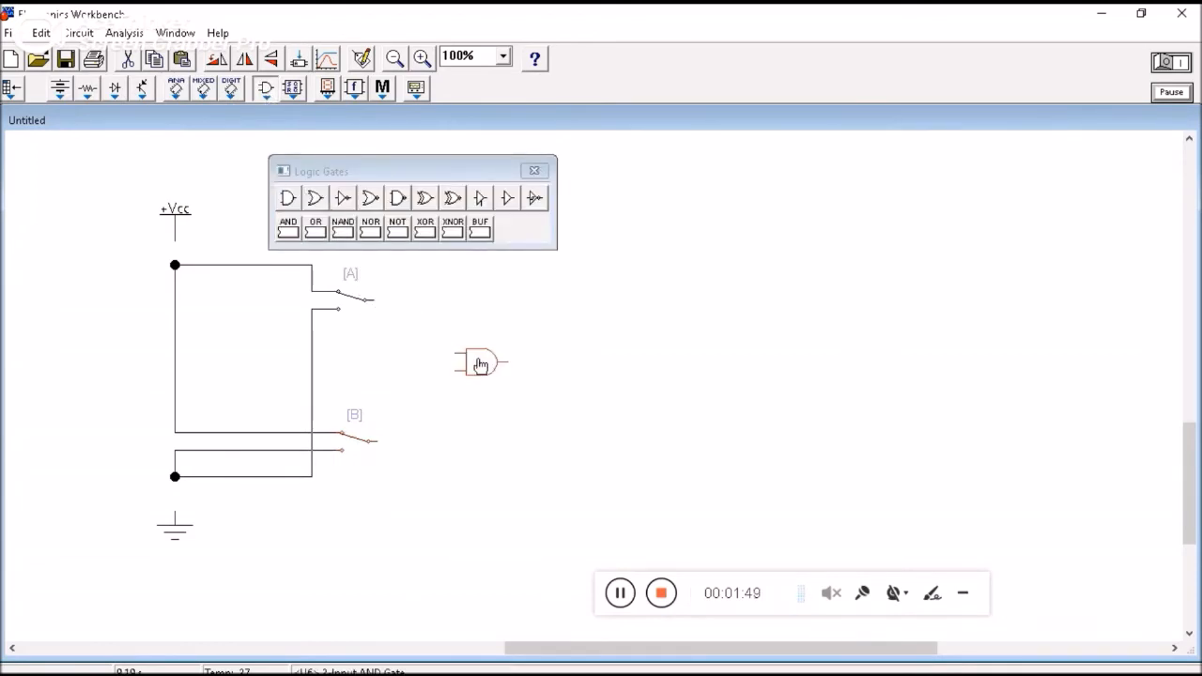
pyautogui.click(542, 176)
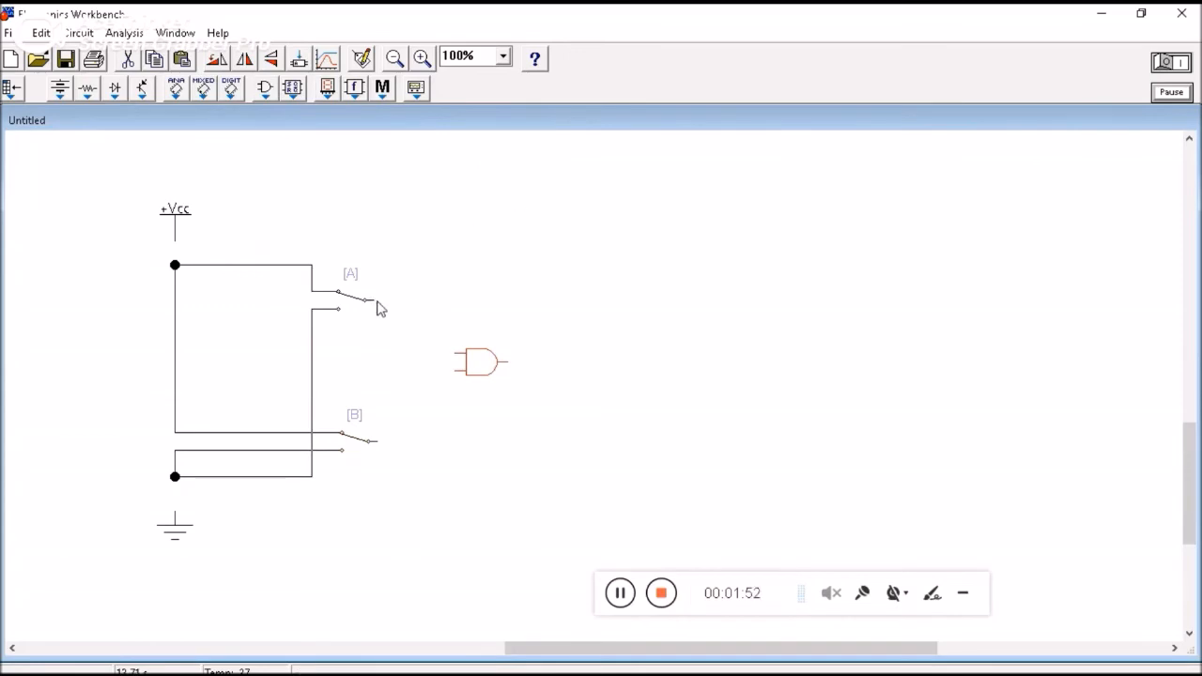
pyautogui.moveTo(374, 300); pyautogui.dragTo(454, 353)
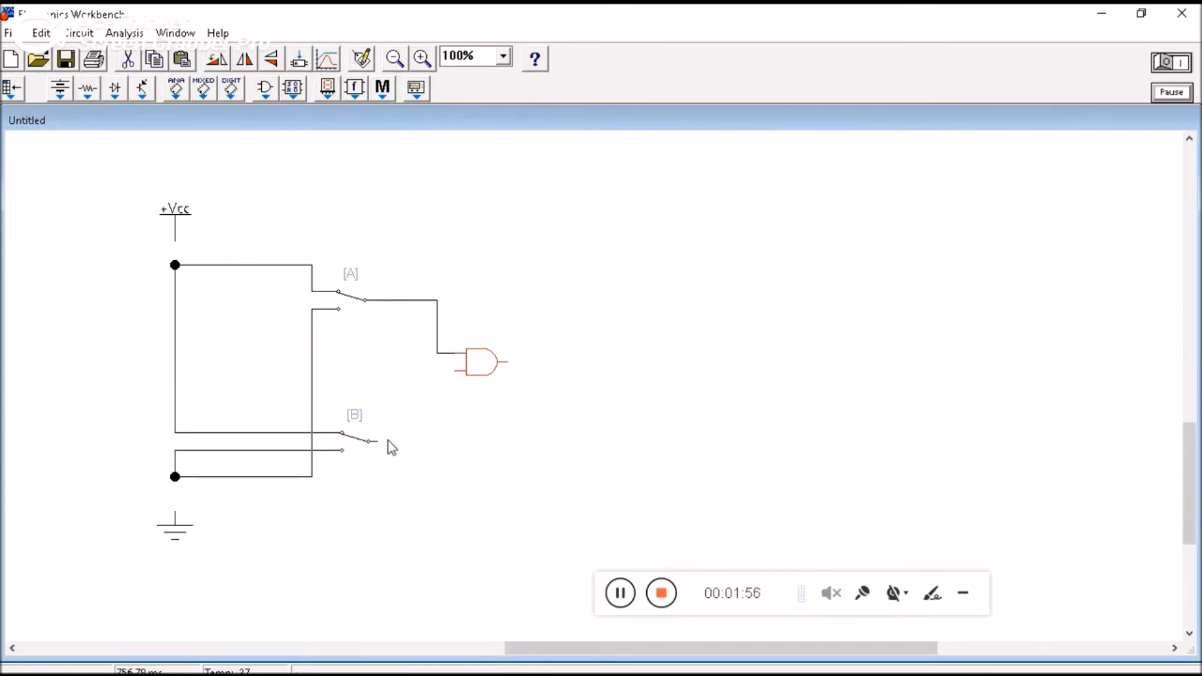
pyautogui.moveTo(376, 440); pyautogui.dragTo(455, 371)
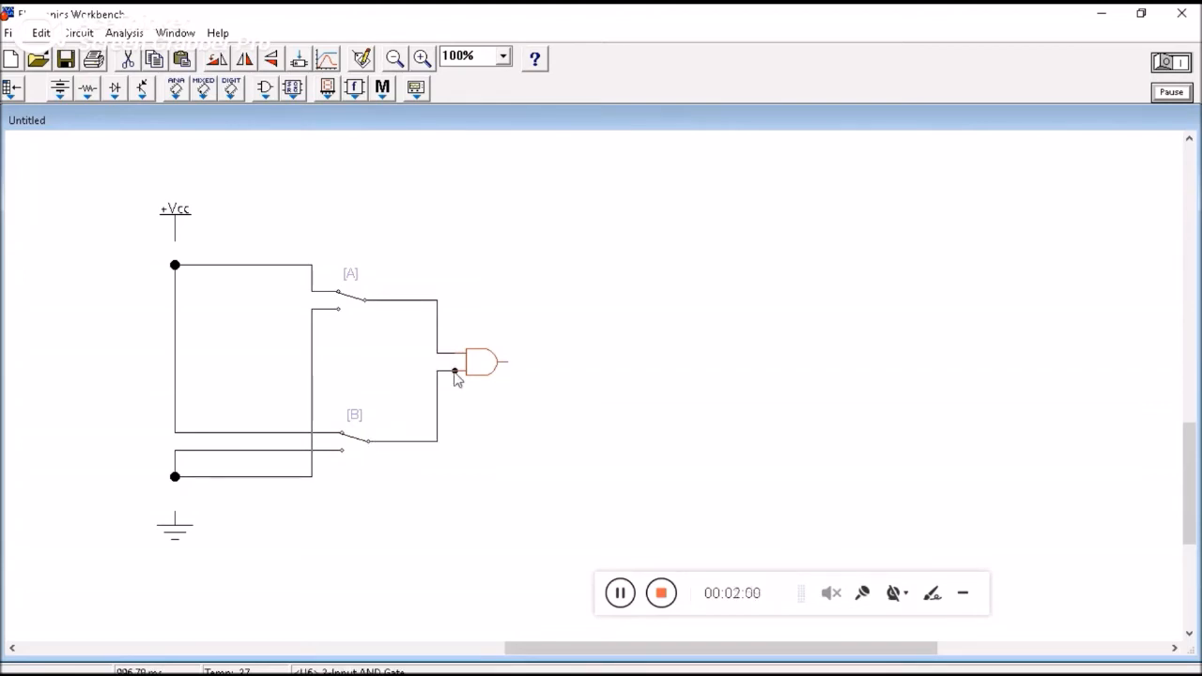
# Place a NOT gate to the right of the AND gate and wire the AND gate's output to its input.
pyautogui.moveTo(550, 652); pyautogui.dragTo(561, 652)
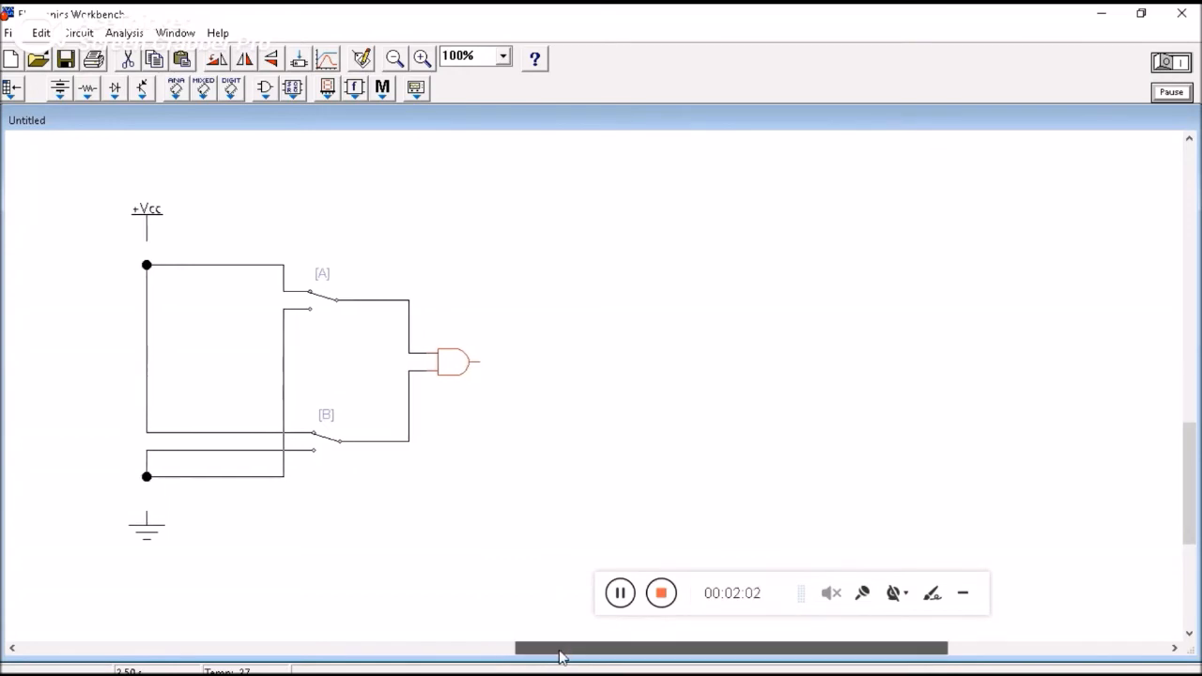
pyautogui.click(266, 90)
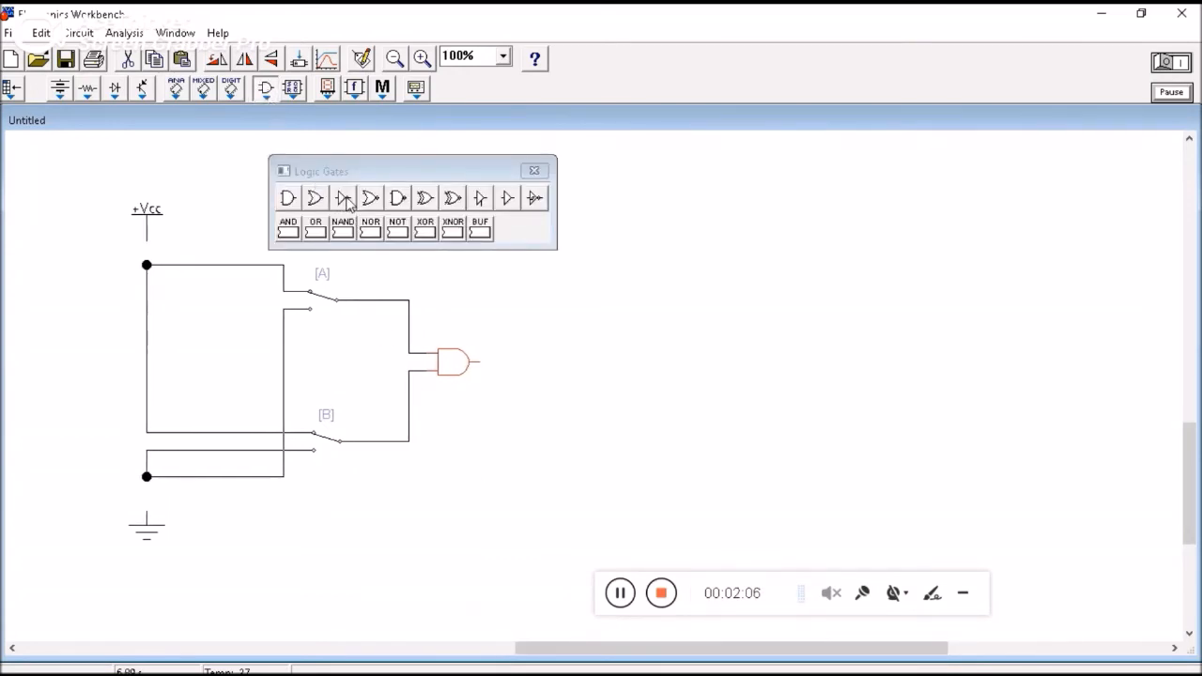
pyautogui.moveTo(347, 202); pyautogui.dragTo(550, 366)
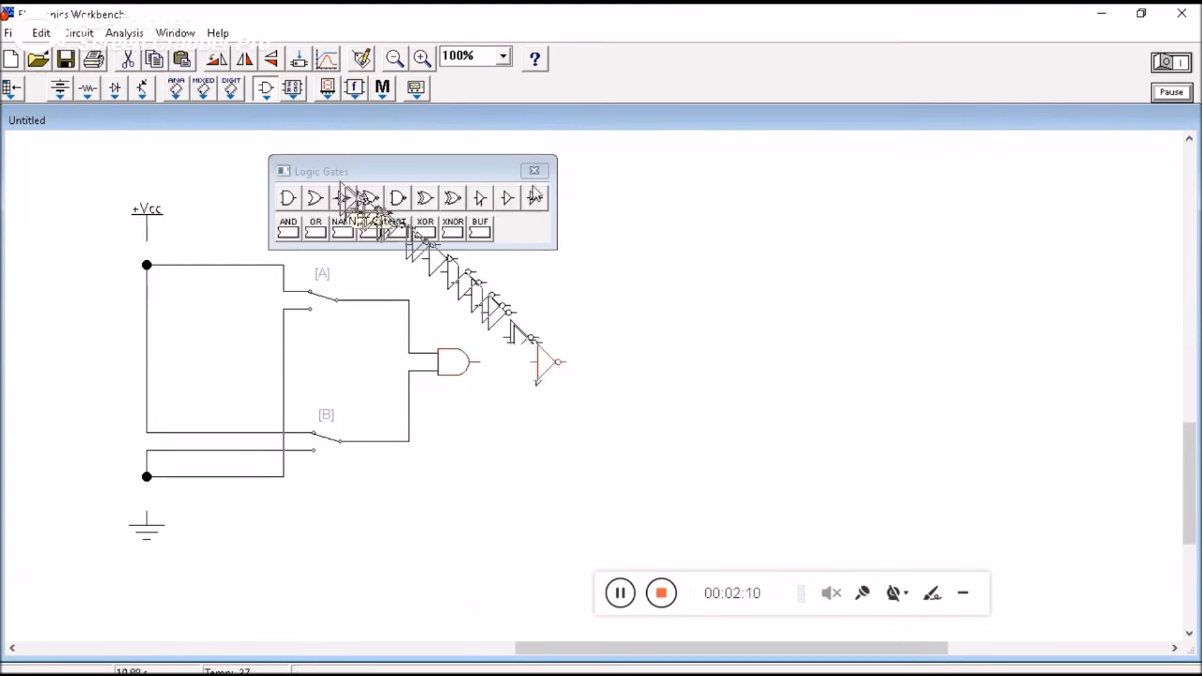
pyautogui.moveTo(531, 361); pyautogui.dragTo(481, 367)
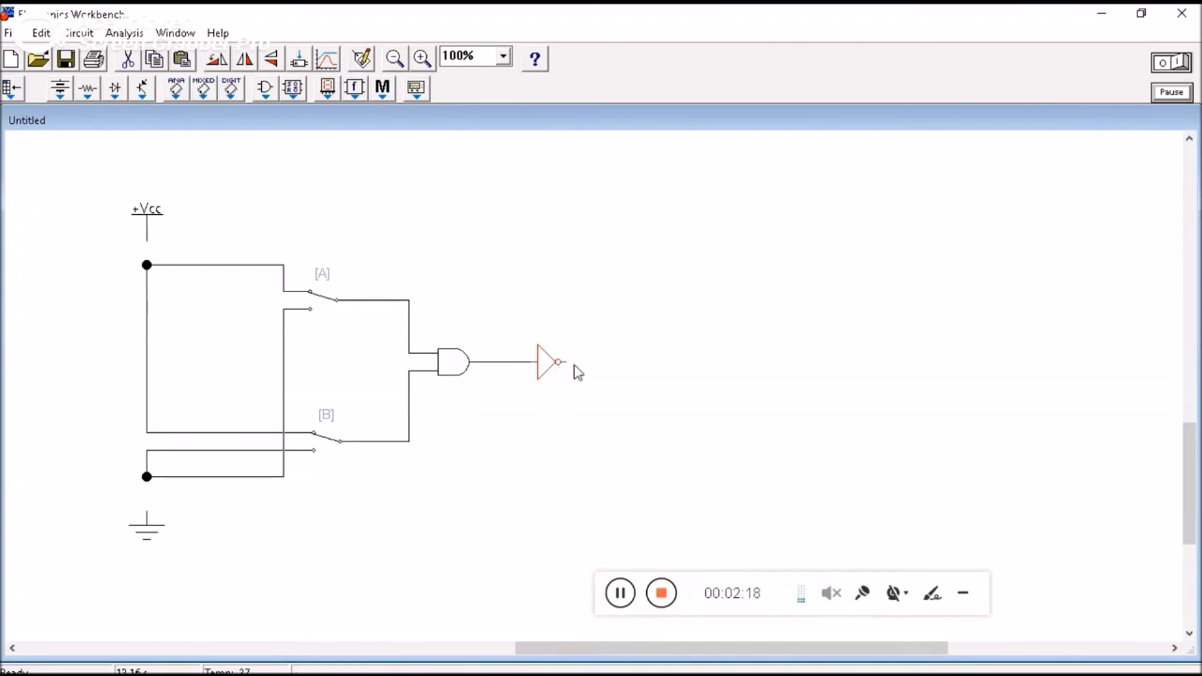
# Place a 1 k Ohm resistor directly at the NOT gate's output so that the two connect.
pyautogui.click(88, 90)
pyautogui.moveTo(136, 230)
pyautogui.mouseDown()
pyautogui.moveTo(199, 226)
pyautogui.moveTo(615, 366)
pyautogui.moveTo(586, 367)
pyautogui.mouseUp()
pyautogui.click(383, 193)
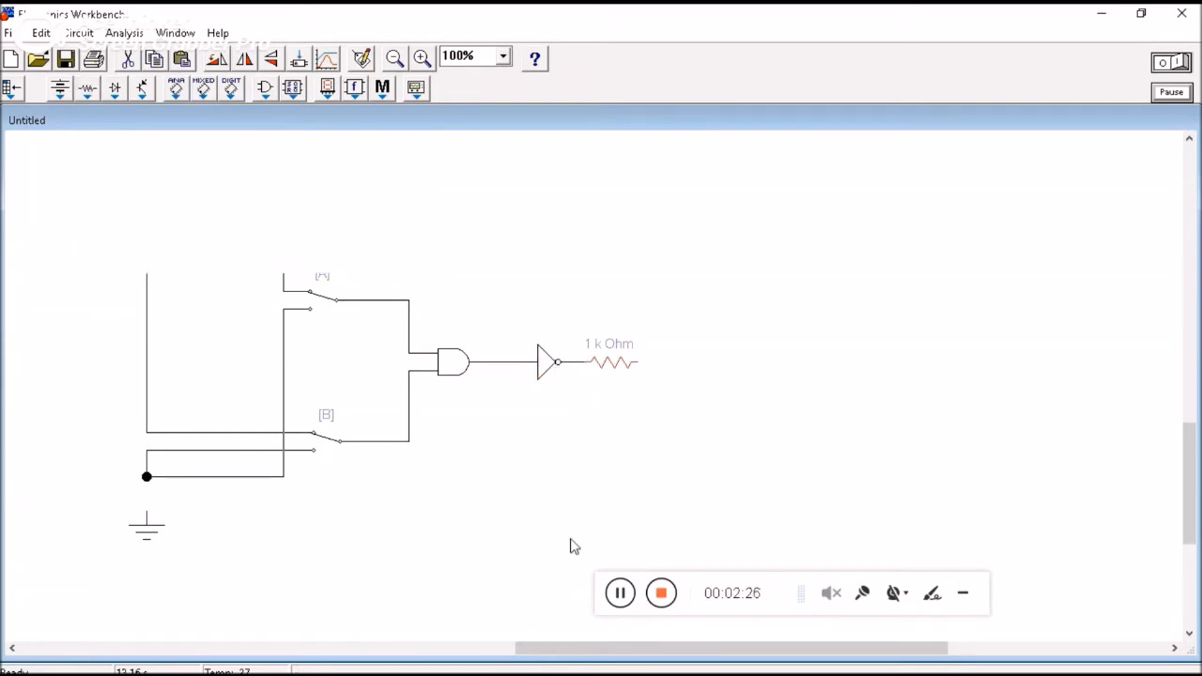
pyautogui.moveTo(538, 646)
pyautogui.mouseDown()
pyautogui.moveTo(517, 650)
pyautogui.moveTo(541, 650)
pyautogui.mouseUp()
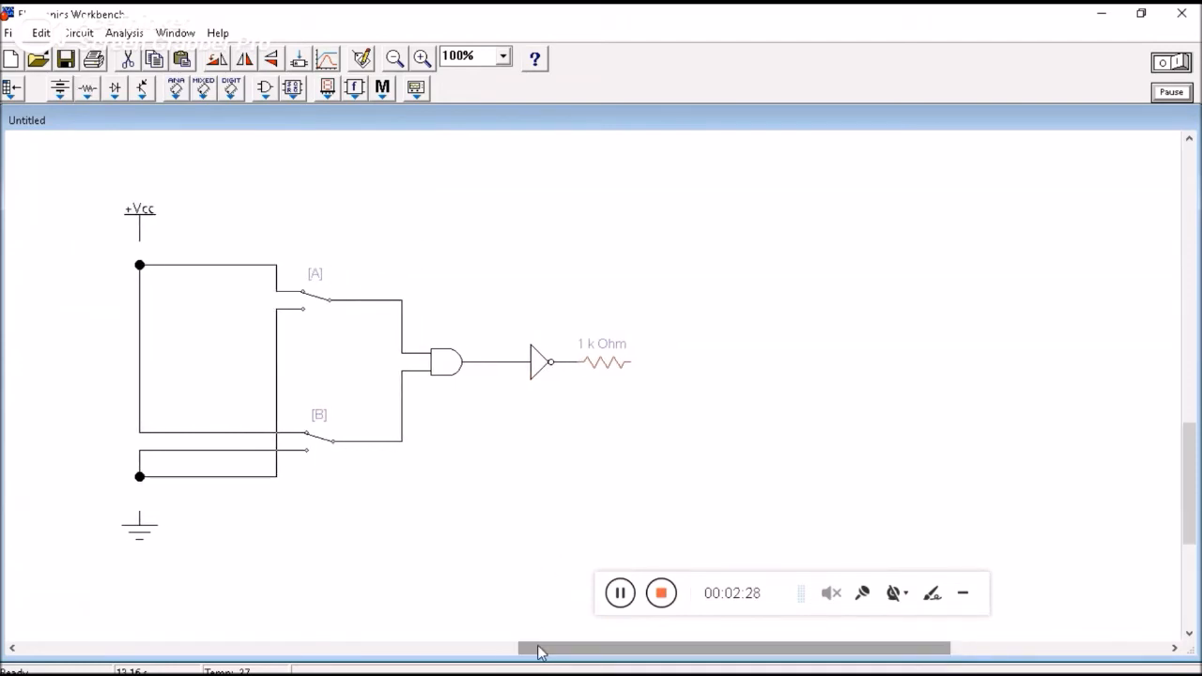
# Place a red probe to the right of the resistor and rotate it until its lead points down.
pyautogui.click(328, 88)
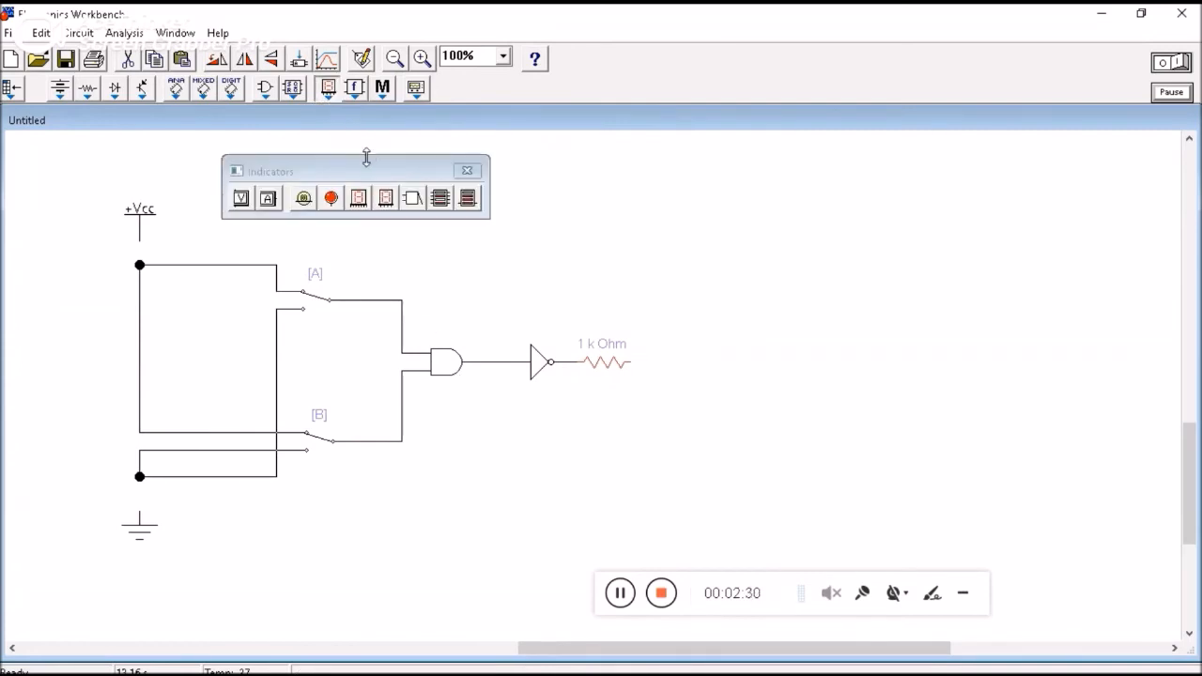
pyautogui.moveTo(335, 205); pyautogui.dragTo(679, 351)
pyautogui.click(467, 170)
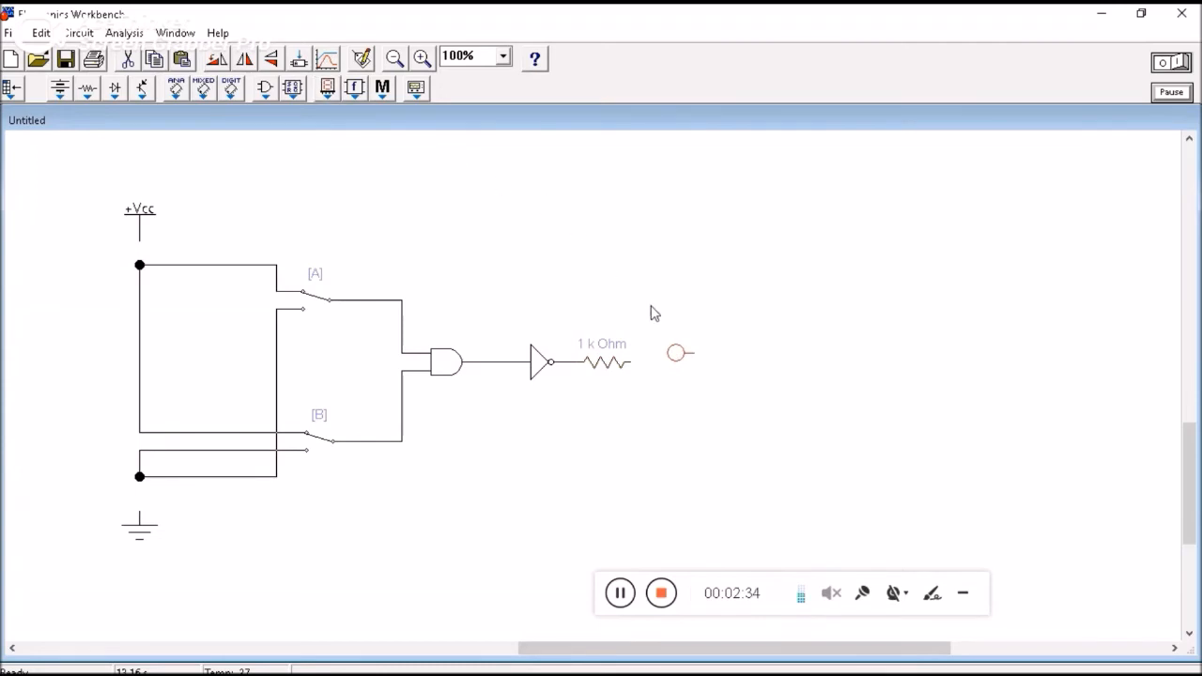
pyautogui.rightClick(677, 353)
pyautogui.click(719, 453)
pyautogui.rightClick(678, 351)
pyautogui.click(711, 457)
pyautogui.rightClick(680, 353)
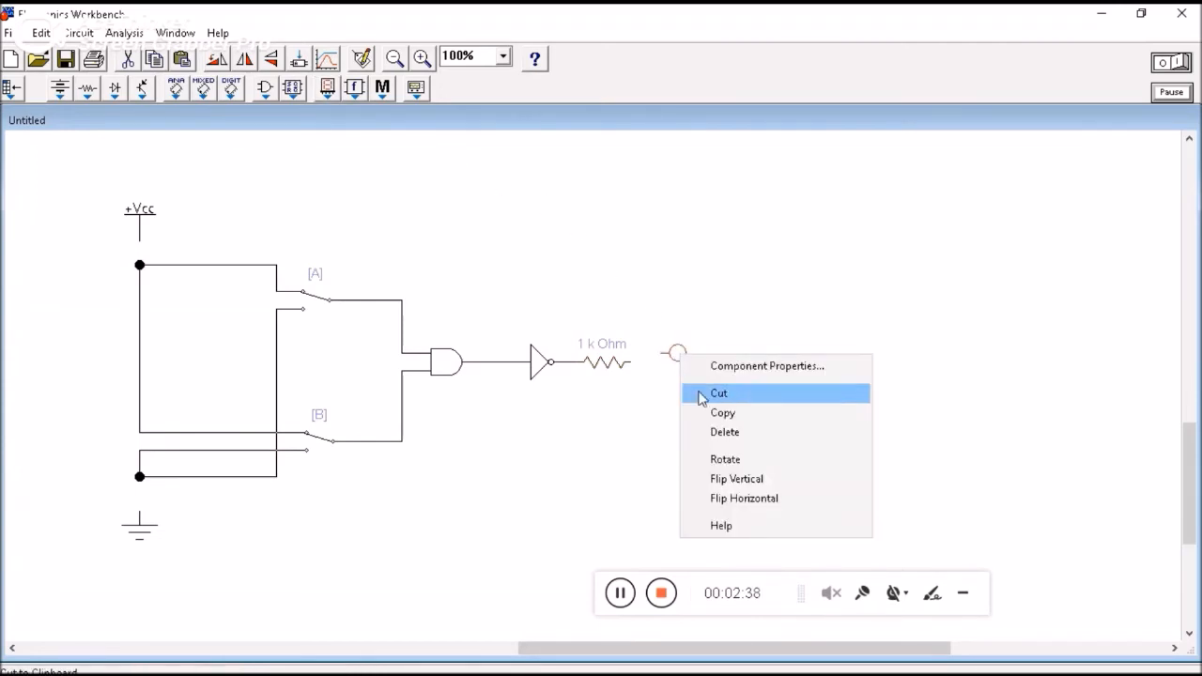
pyautogui.click(711, 458)
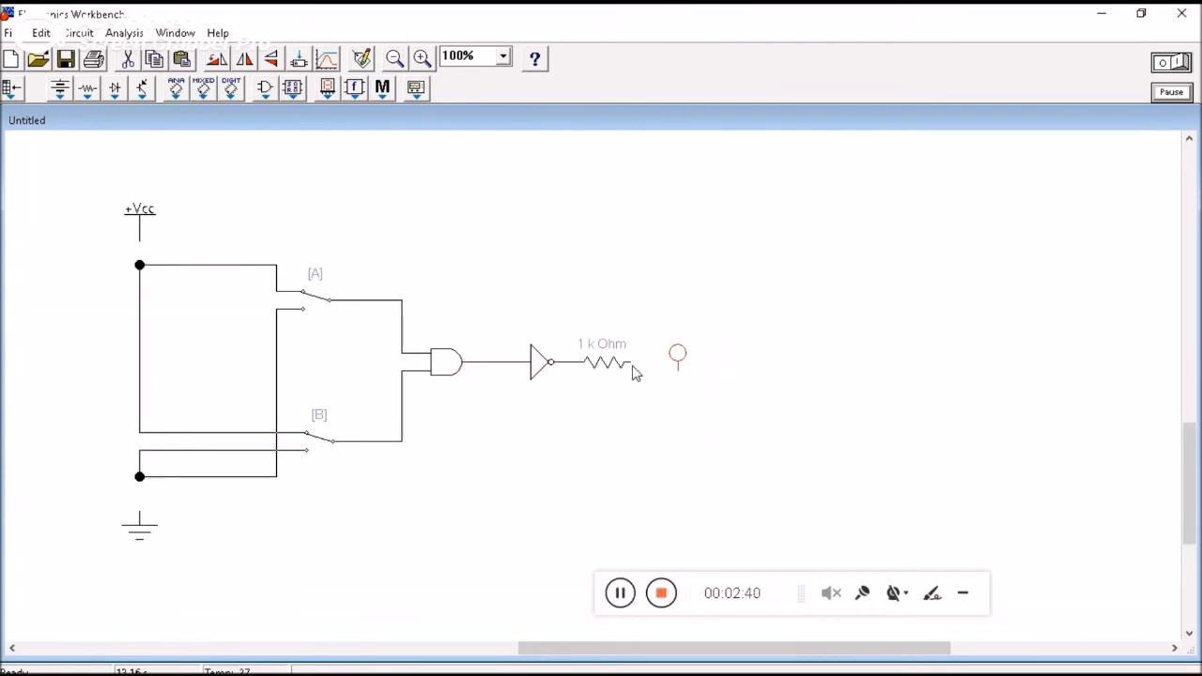
# Wire the resistor to the red probe, and wire the +Vcc source and the ground to their connectors.
pyautogui.moveTo(635, 369); pyautogui.dragTo(678, 370)
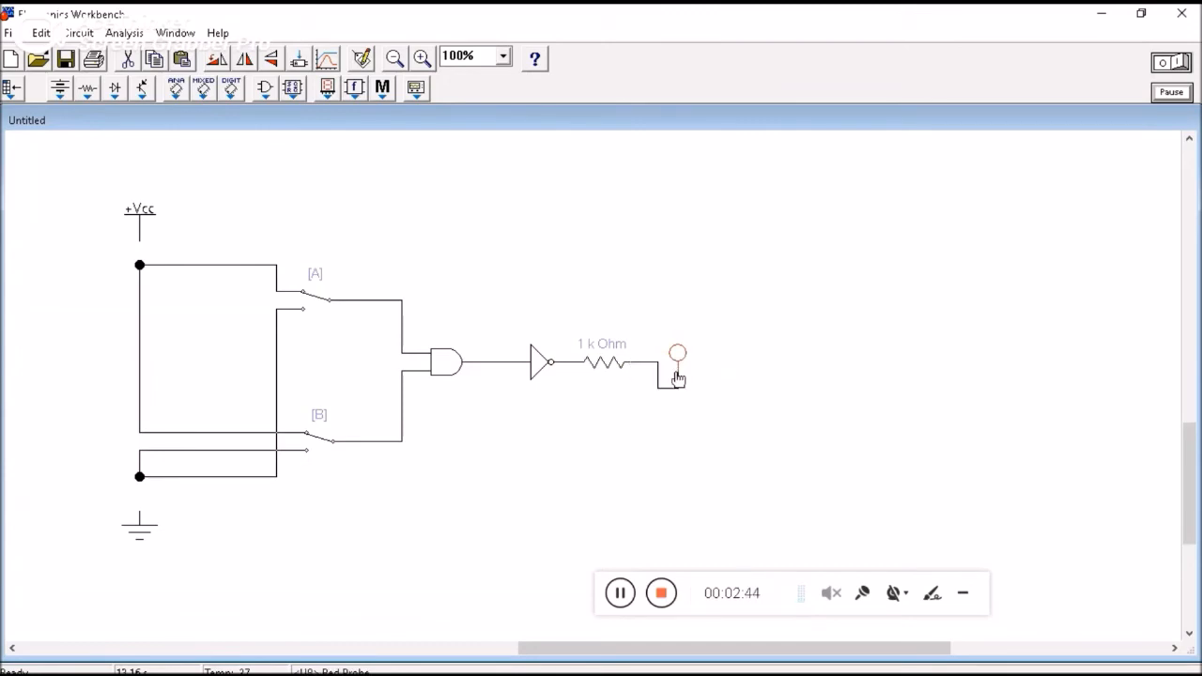
pyautogui.moveTo(555, 647)
pyautogui.mouseDown()
pyautogui.moveTo(539, 649)
pyautogui.moveTo(575, 649)
pyautogui.mouseUp()
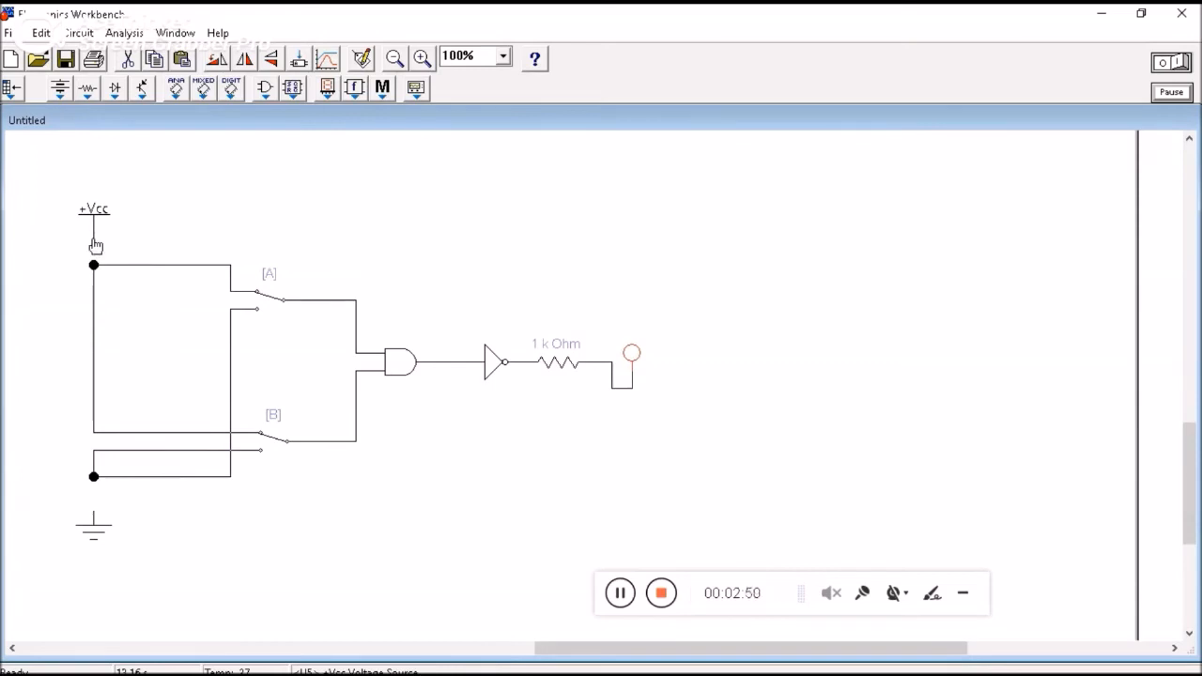
pyautogui.moveTo(93, 240); pyautogui.dragTo(94, 265)
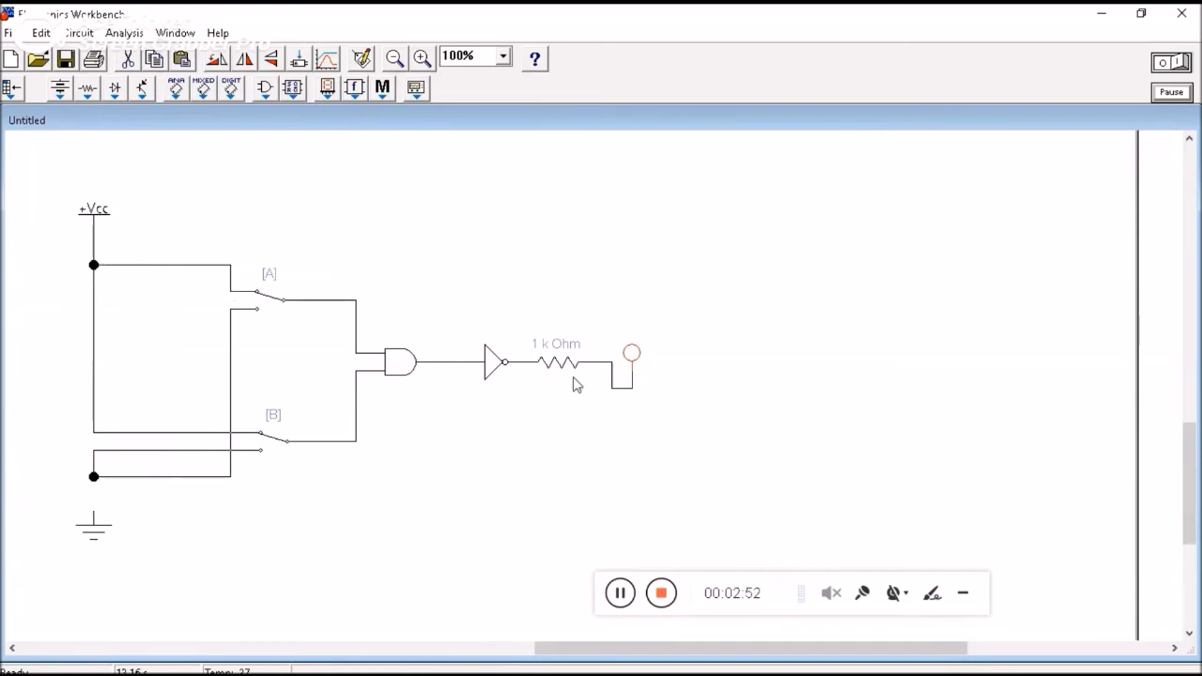
pyautogui.moveTo(622, 646); pyautogui.dragTo(630, 648)
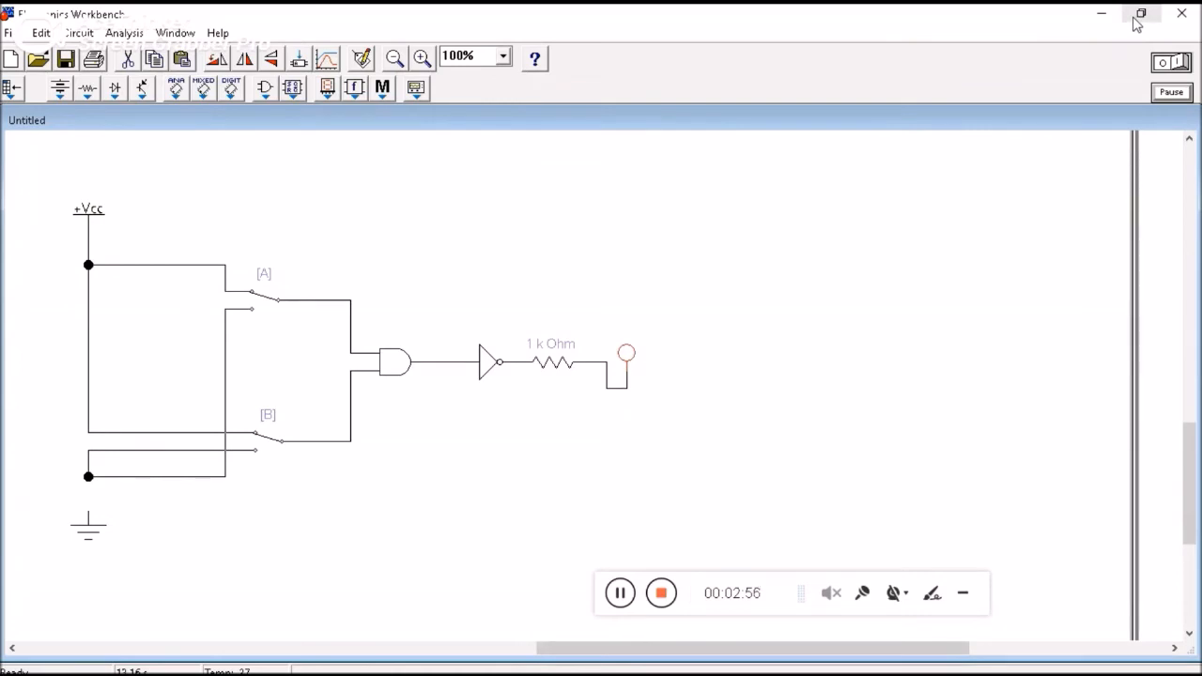
pyautogui.click(661, 593)
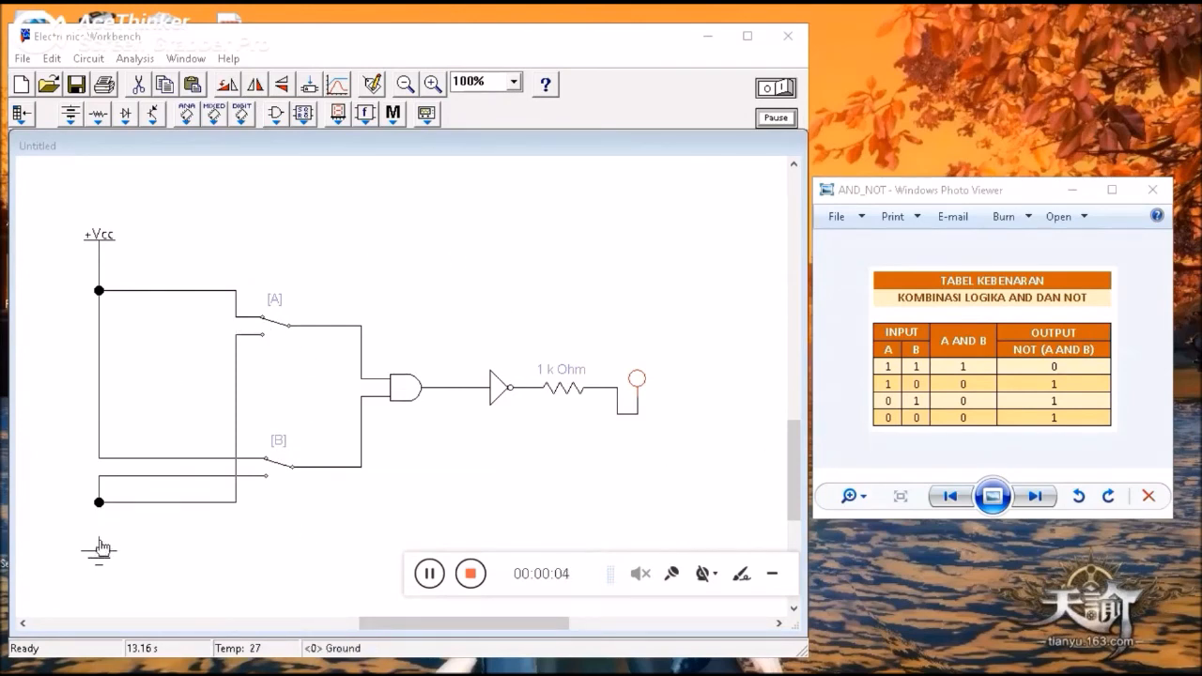
pyautogui.moveTo(99, 539); pyautogui.dragTo(95, 503)
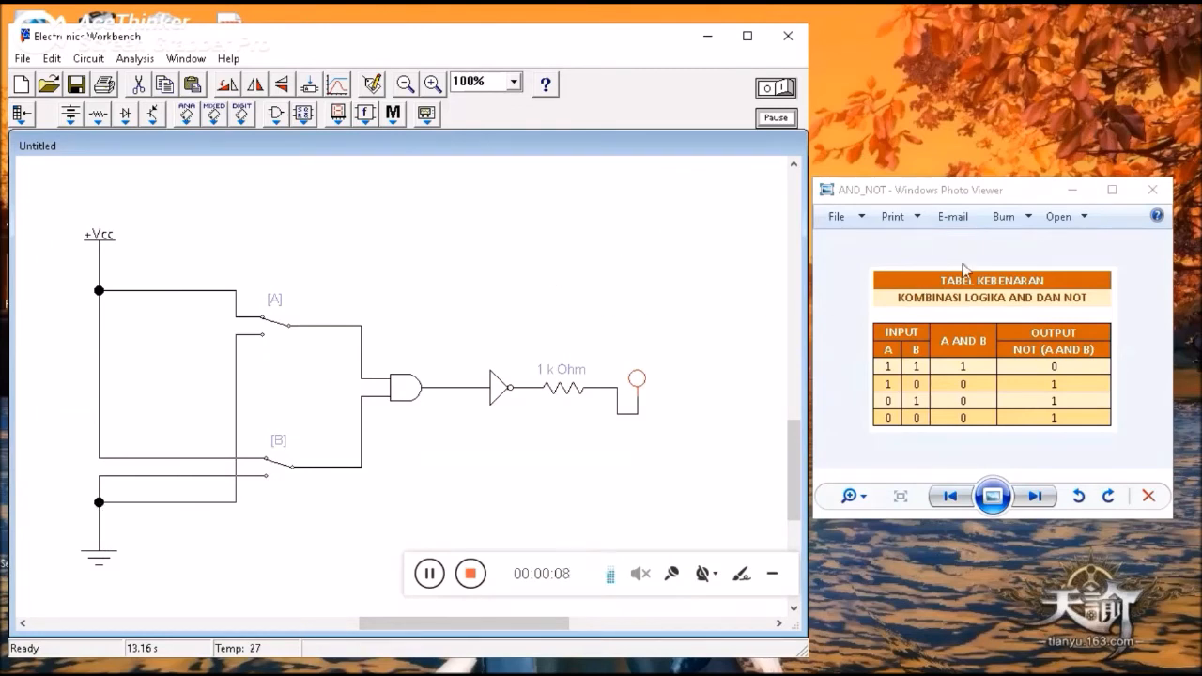
# Run the simulation and toggle switches A and B to compare the probe with the AND-NOT truth table.
pyautogui.click(1035, 192)
pyautogui.moveTo(1039, 190); pyautogui.dragTo(1033, 200)
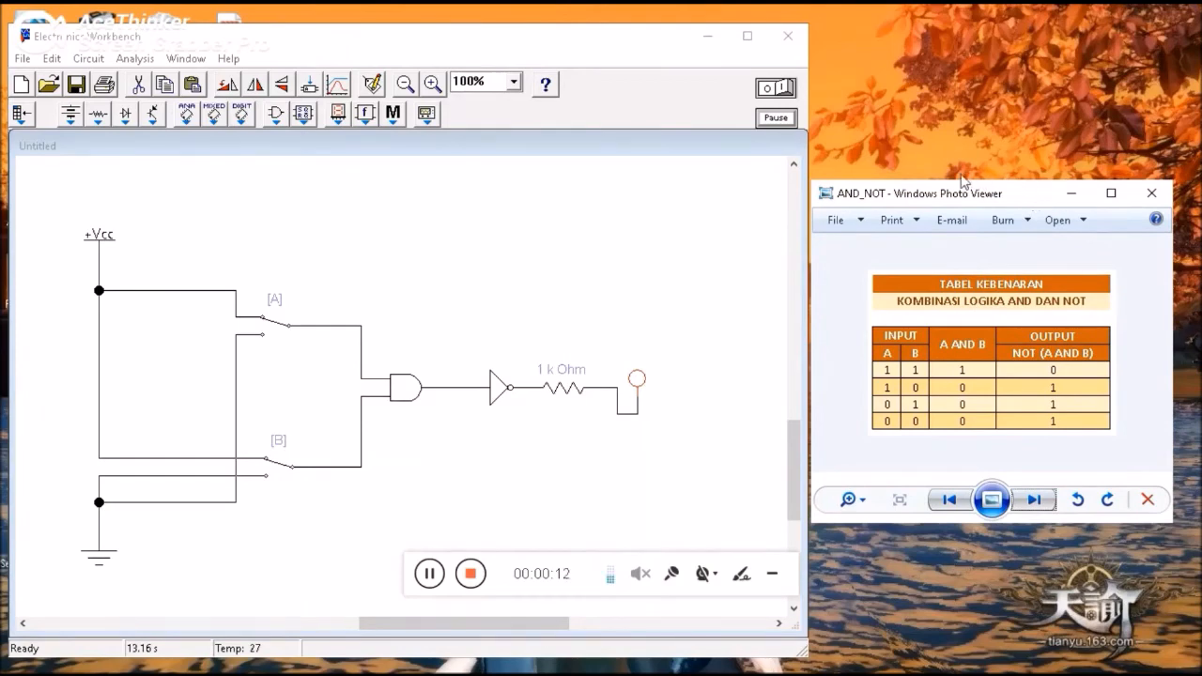
pyautogui.click(779, 88)
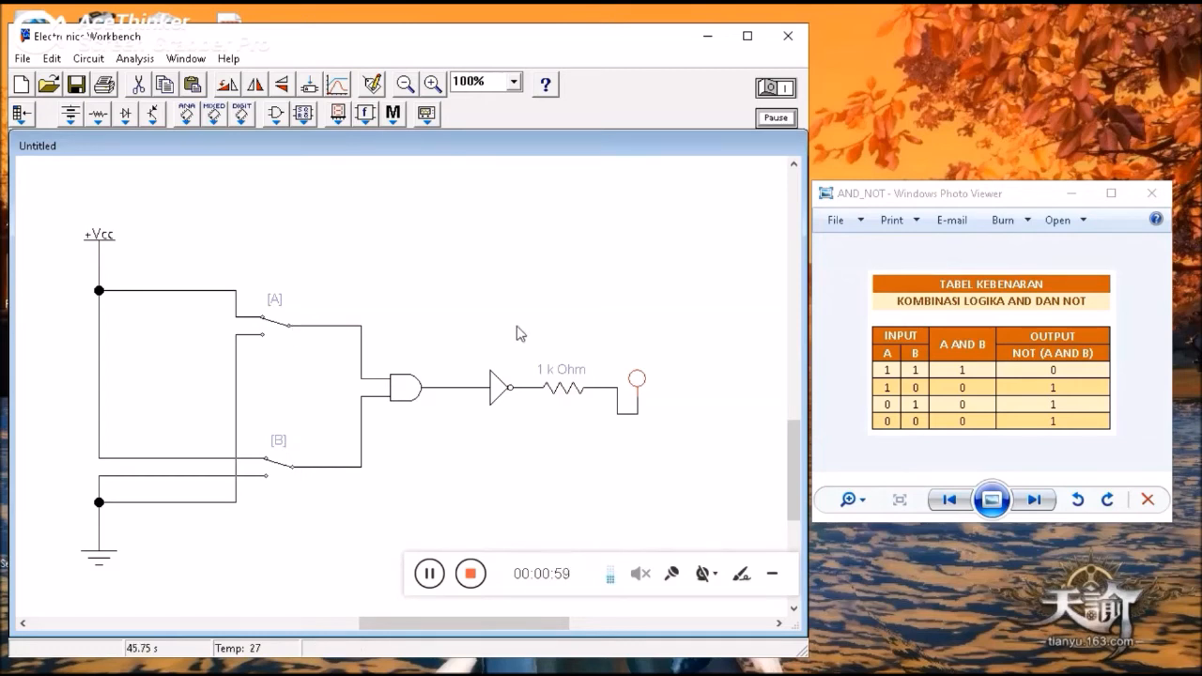
pyautogui.press('a')
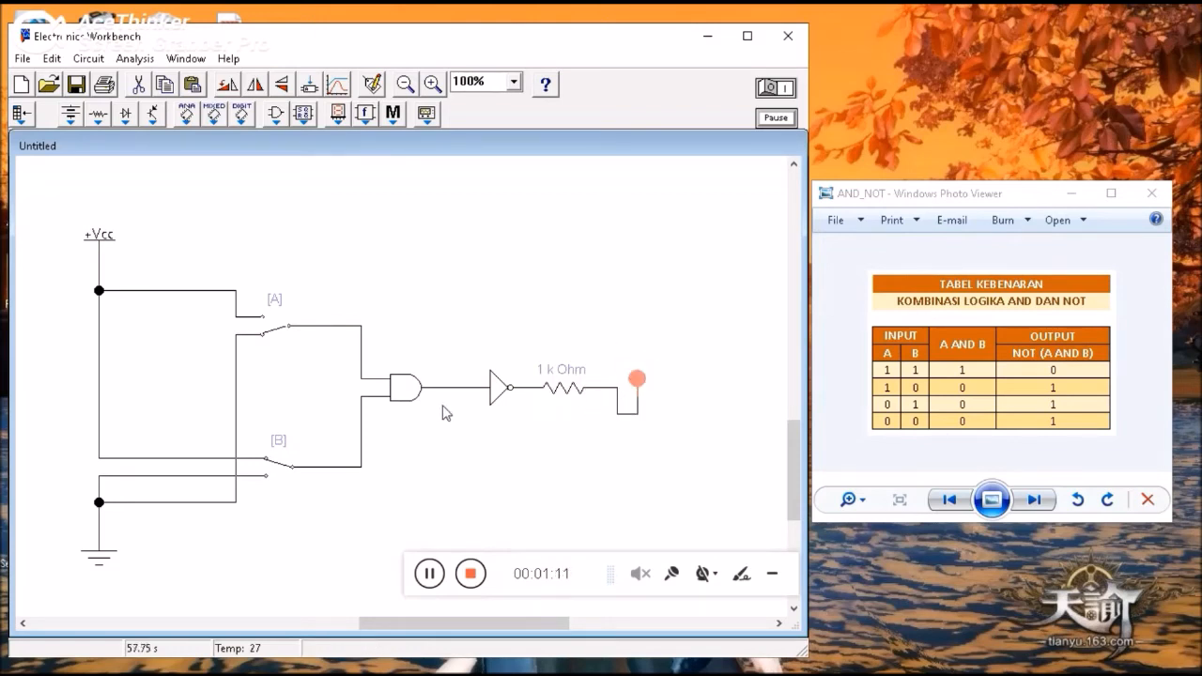
pyautogui.press('a')
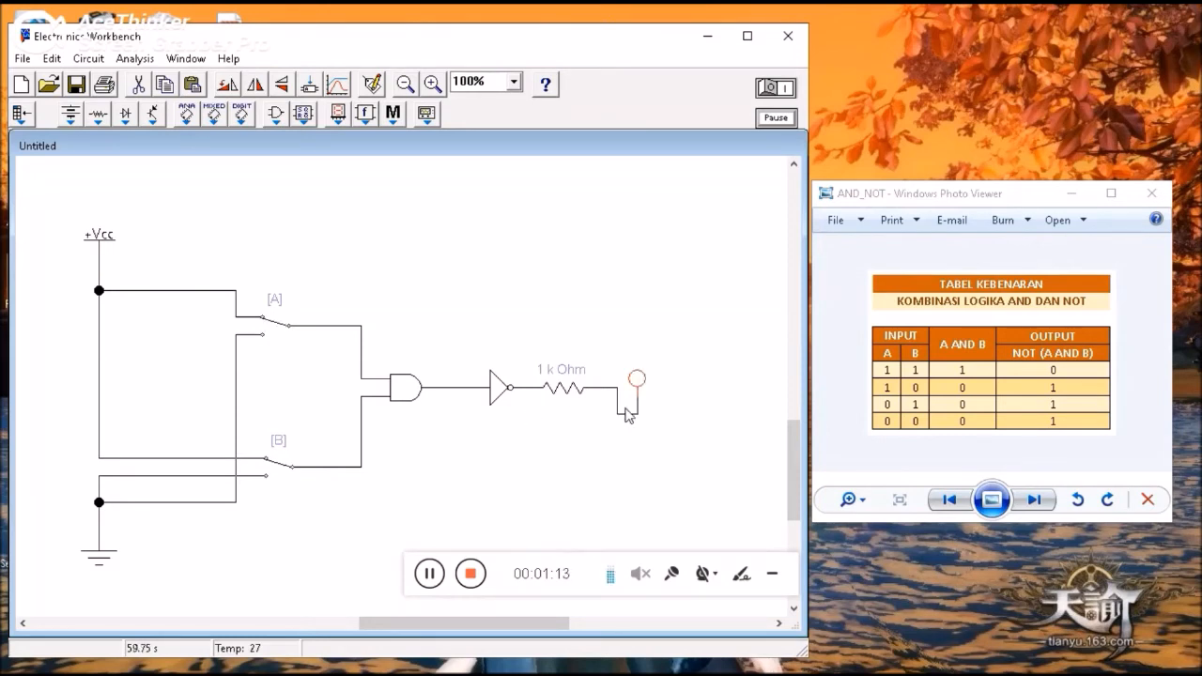
pyautogui.press('b')
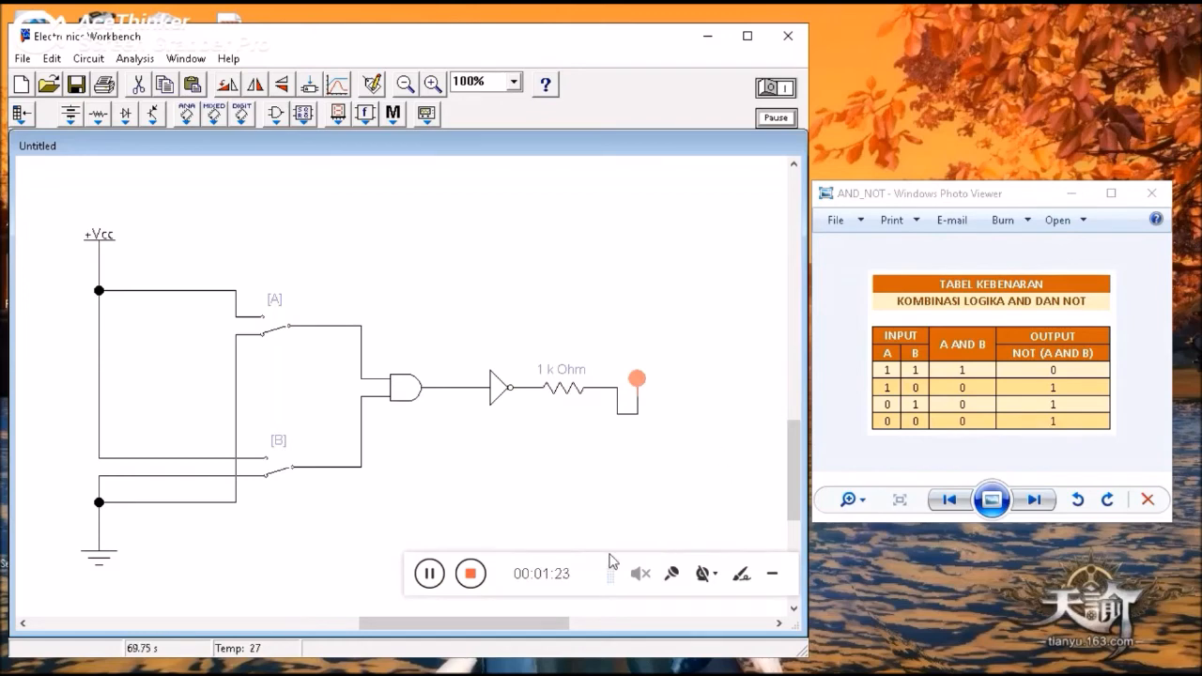
pyautogui.click(468, 580)
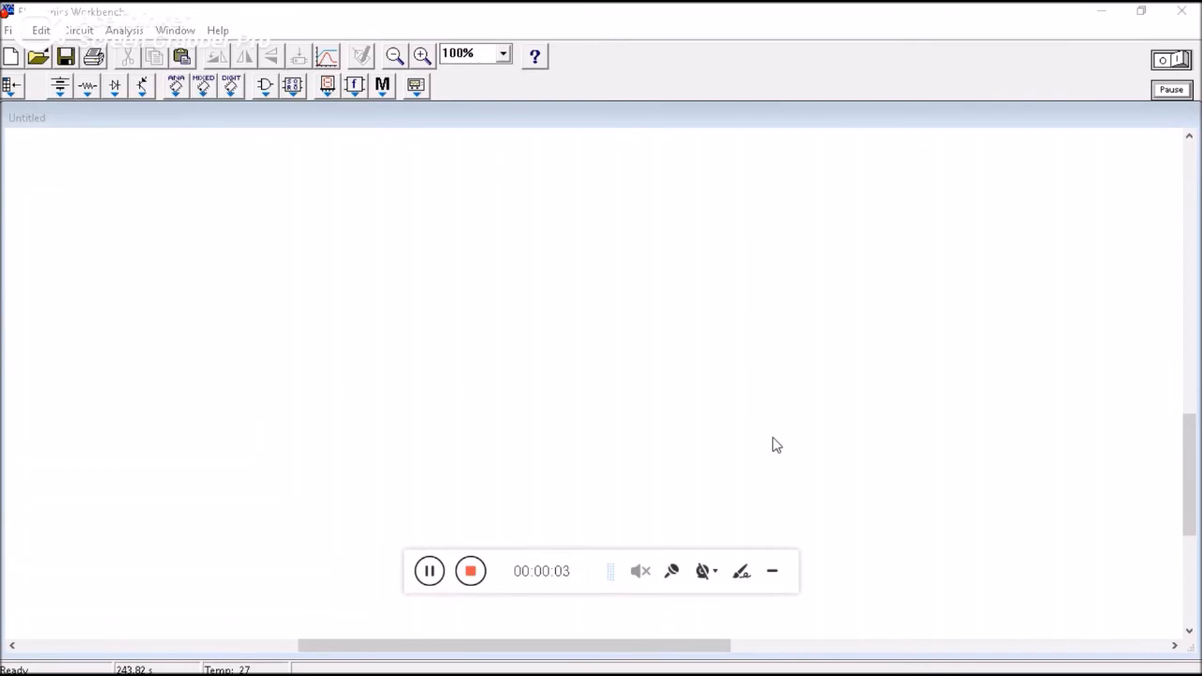
# Place a ground near the bottom of the empty circuit area and a +Vcc source above it.
pyautogui.click(64, 88)
pyautogui.moveTo(100, 244); pyautogui.dragTo(175, 518)
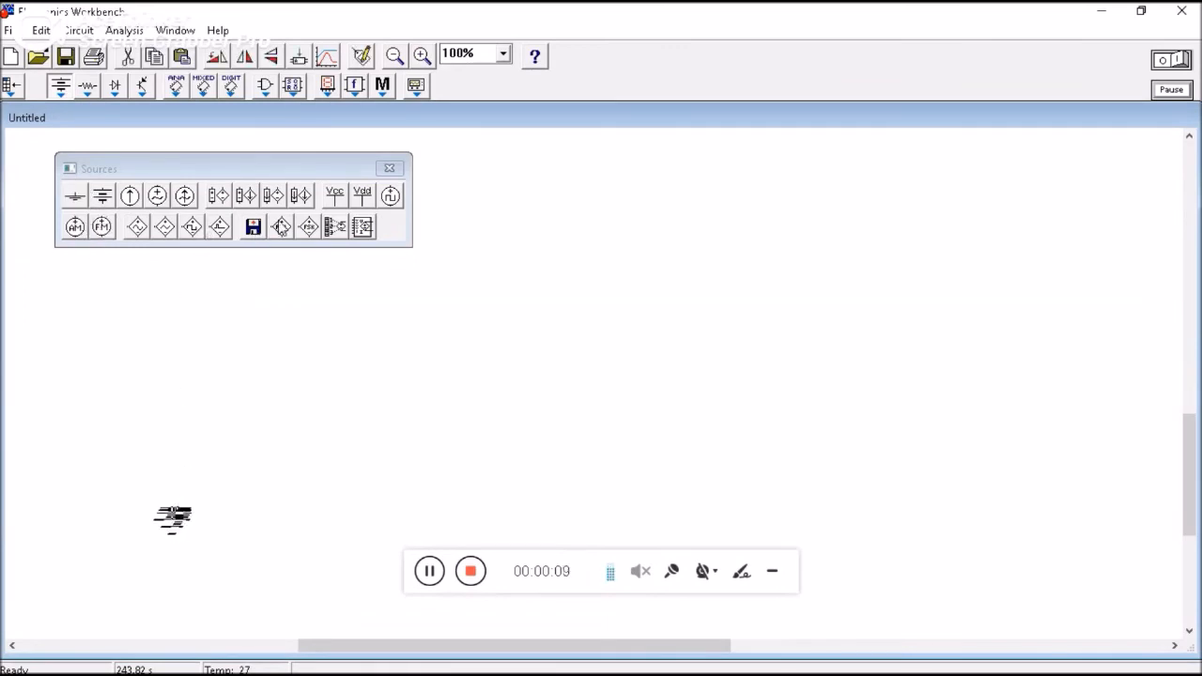
pyautogui.moveTo(335, 197)
pyautogui.mouseDown()
pyautogui.moveTo(472, 261)
pyautogui.moveTo(161, 192)
pyautogui.moveTo(155, 178)
pyautogui.mouseUp()
pyautogui.click(390, 169)
# Add a connector below the +Vcc source and another above the ground, each wired to its symbol.
pyautogui.click(87, 87)
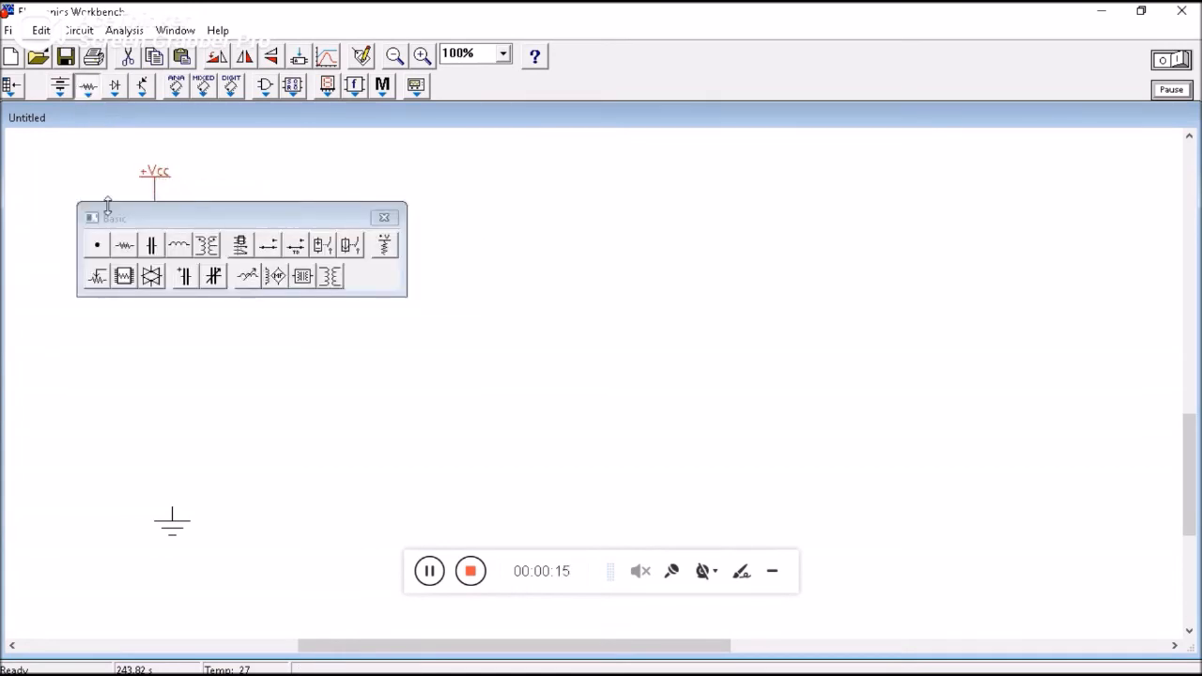
pyautogui.moveTo(98, 246); pyautogui.dragTo(172, 474)
pyautogui.moveTo(99, 246); pyautogui.dragTo(155, 227)
pyautogui.click(384, 216)
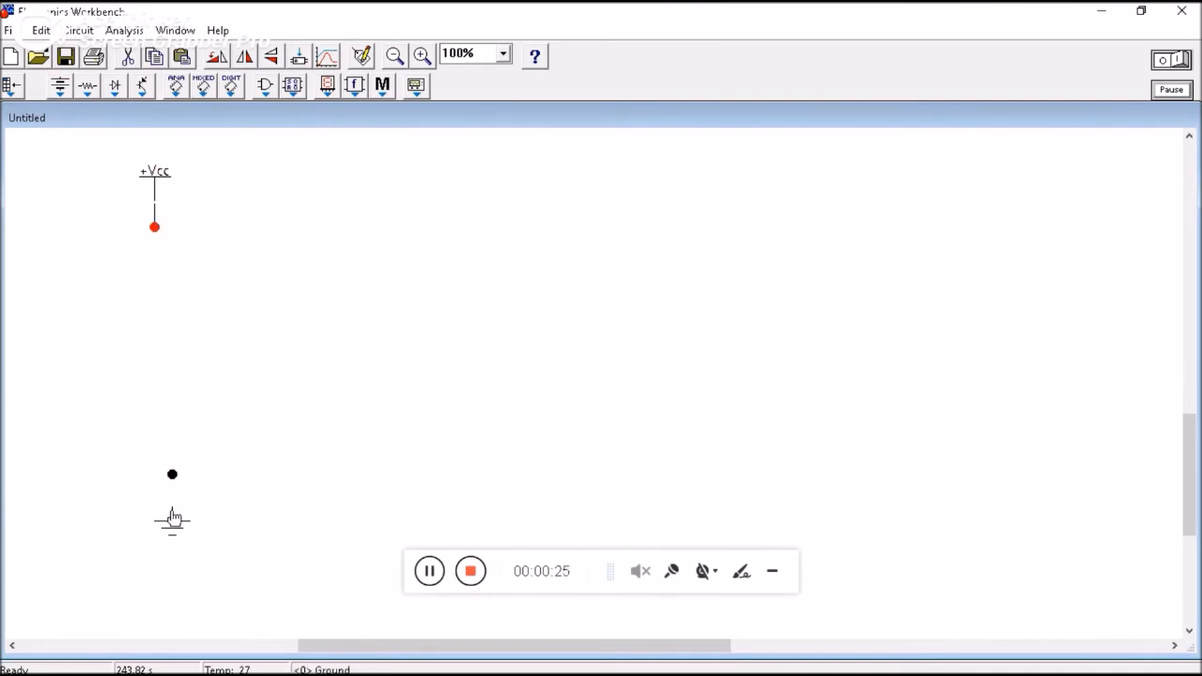
pyautogui.moveTo(172, 507); pyautogui.dragTo(170, 475)
# Shift the +Vcc source and its connector slightly to the right, roughly in line above the ground.
pyautogui.moveTo(331, 642); pyautogui.dragTo(327, 647)
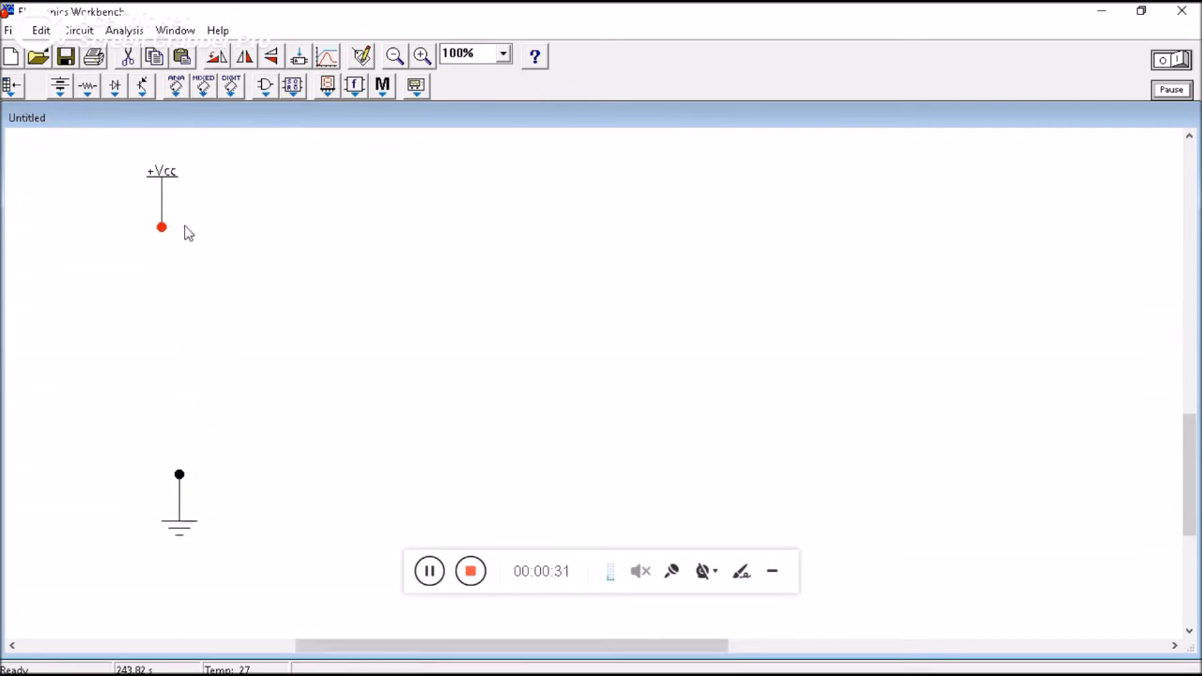
pyautogui.moveTo(167, 182); pyautogui.dragTo(174, 177)
pyautogui.moveTo(161, 227); pyautogui.dragTo(188, 228)
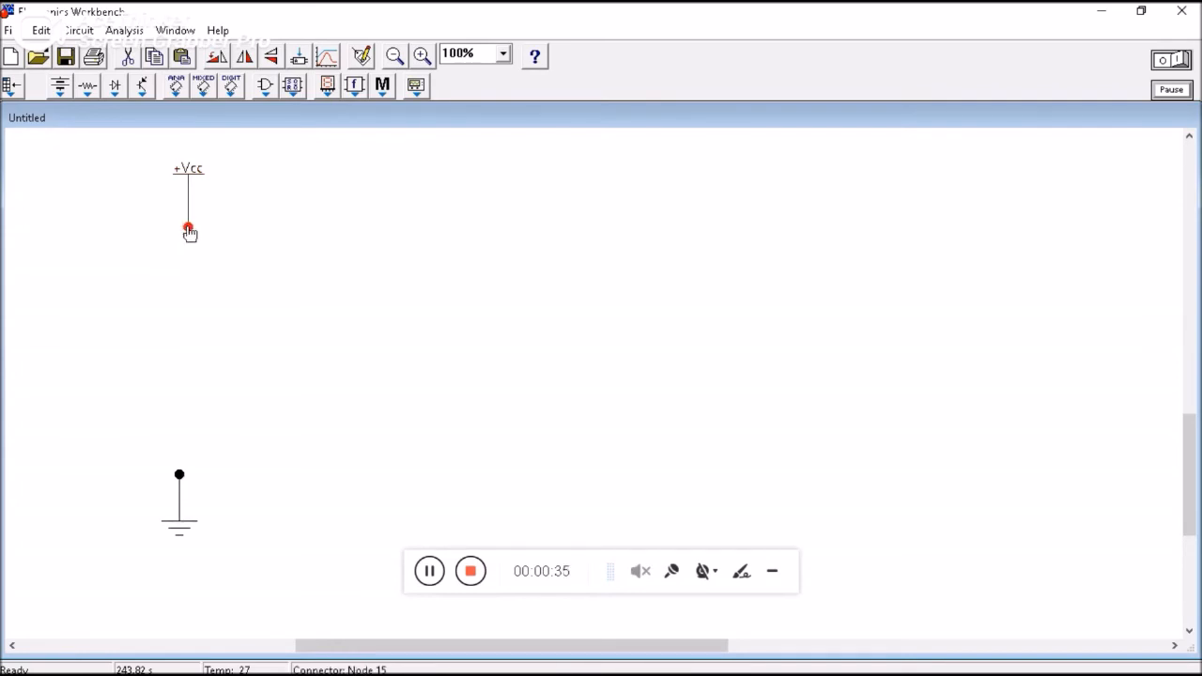
# Place a switch to the right of the +Vcc connector and rotate it 180 degrees so its two contacts face left.
pyautogui.click(89, 86)
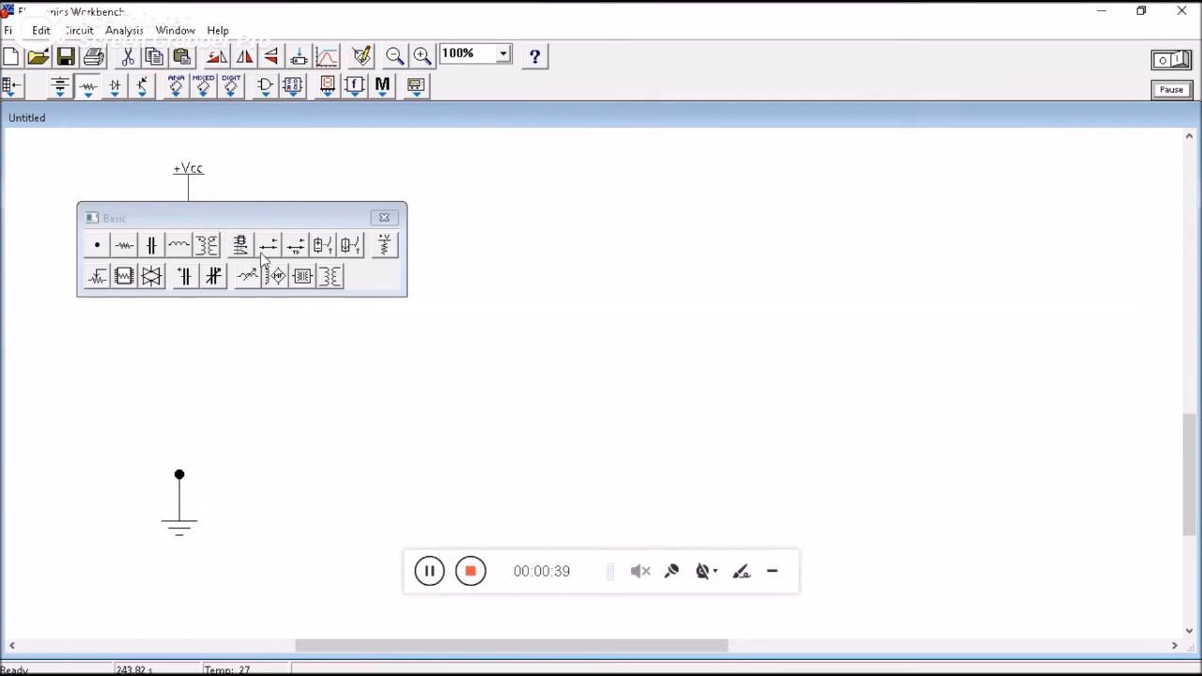
pyautogui.moveTo(269, 247); pyautogui.dragTo(347, 257)
pyautogui.click(384, 217)
pyautogui.rightClick(347, 257)
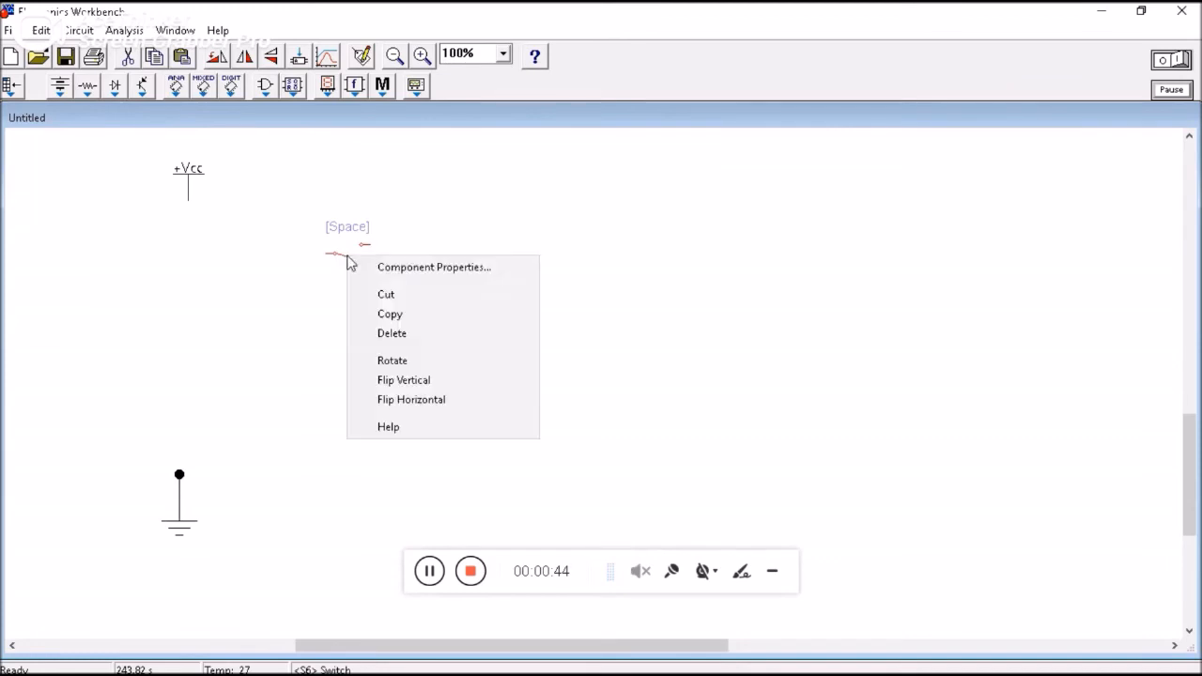
pyautogui.click(389, 360)
pyautogui.rightClick(347, 251)
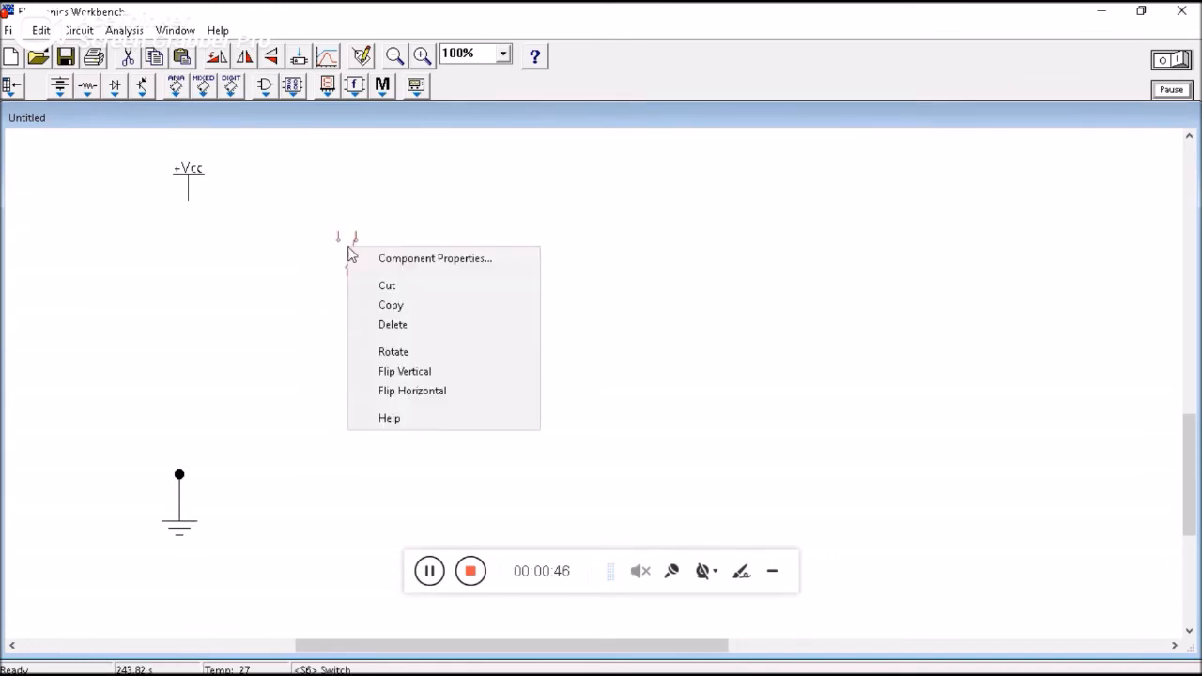
pyautogui.click(410, 351)
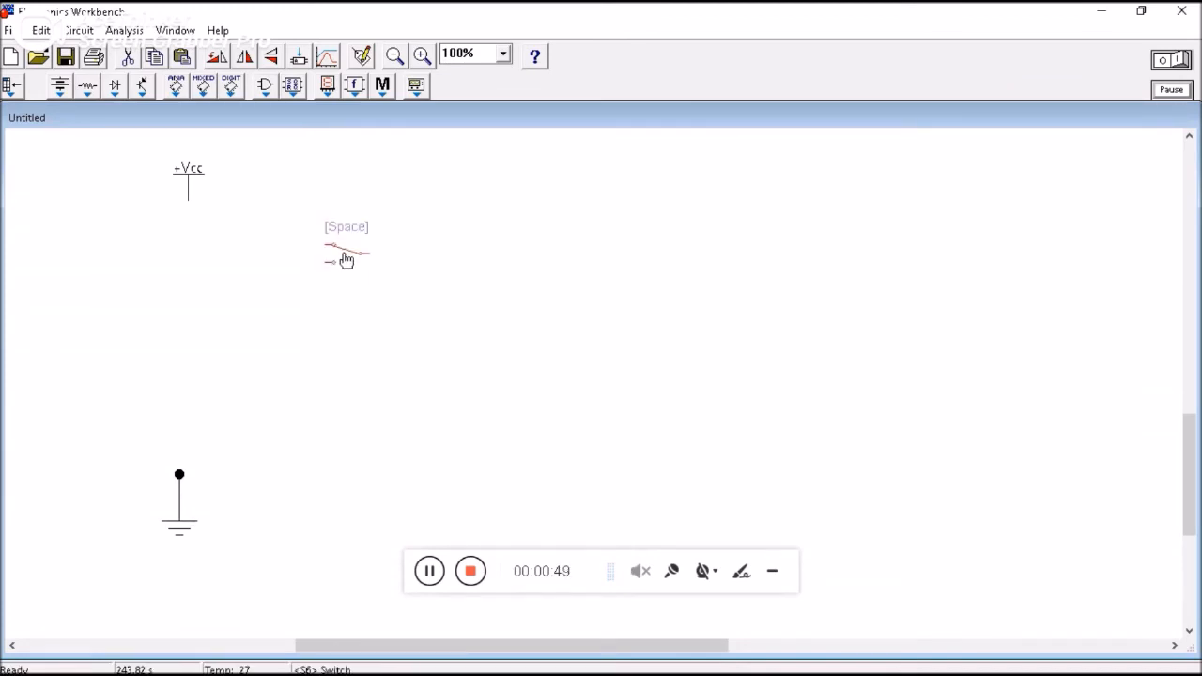
# Paste two copies of the switch and line them up in a column below the first one.
pyautogui.hotkey('ctrl', 'v')
pyautogui.moveTo(583, 397); pyautogui.dragTo(344, 341)
pyautogui.hotkey('ctrl', 'v')
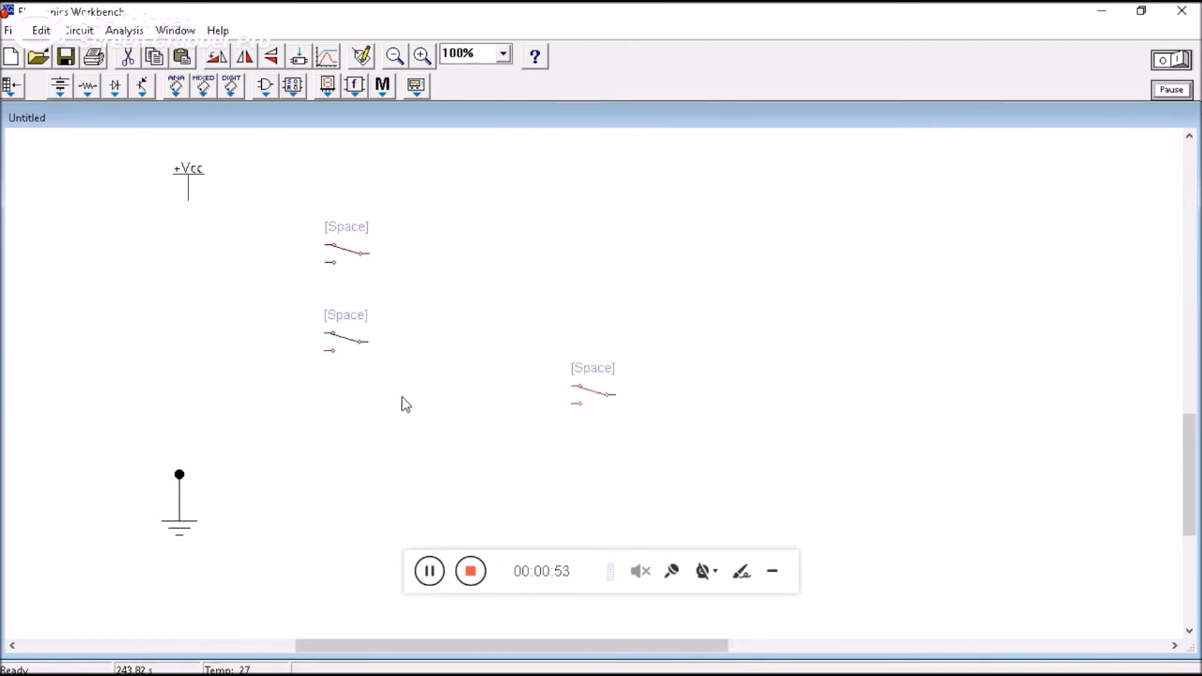
pyautogui.moveTo(573, 391); pyautogui.dragTo(347, 434)
pyautogui.moveTo(367, 646); pyautogui.dragTo(379, 646)
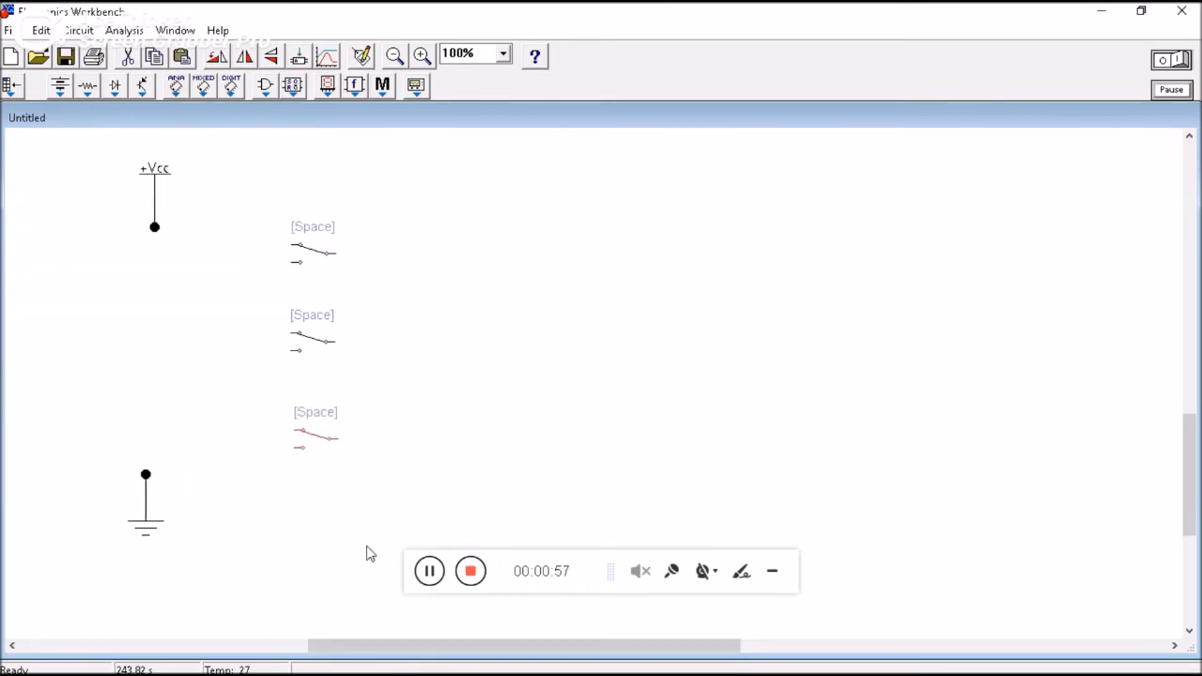
# Assign key A to the uppermost switch.
pyautogui.doubleClick(298, 251)
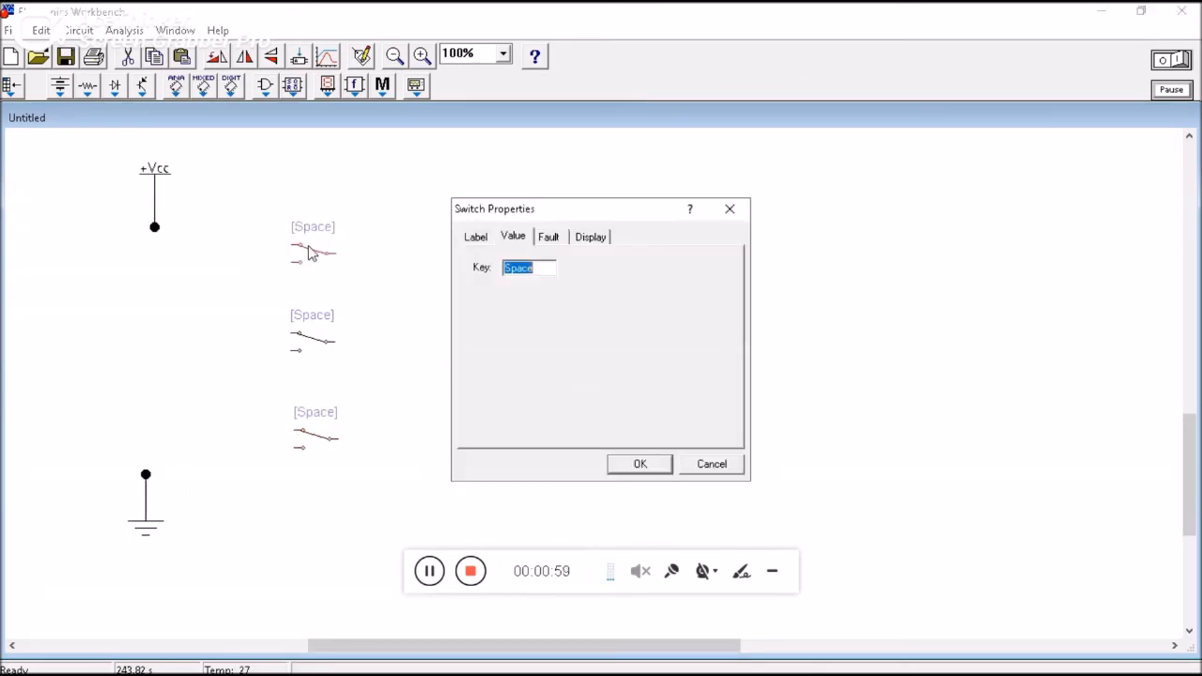
pyautogui.write('A')
pyautogui.press('Return')
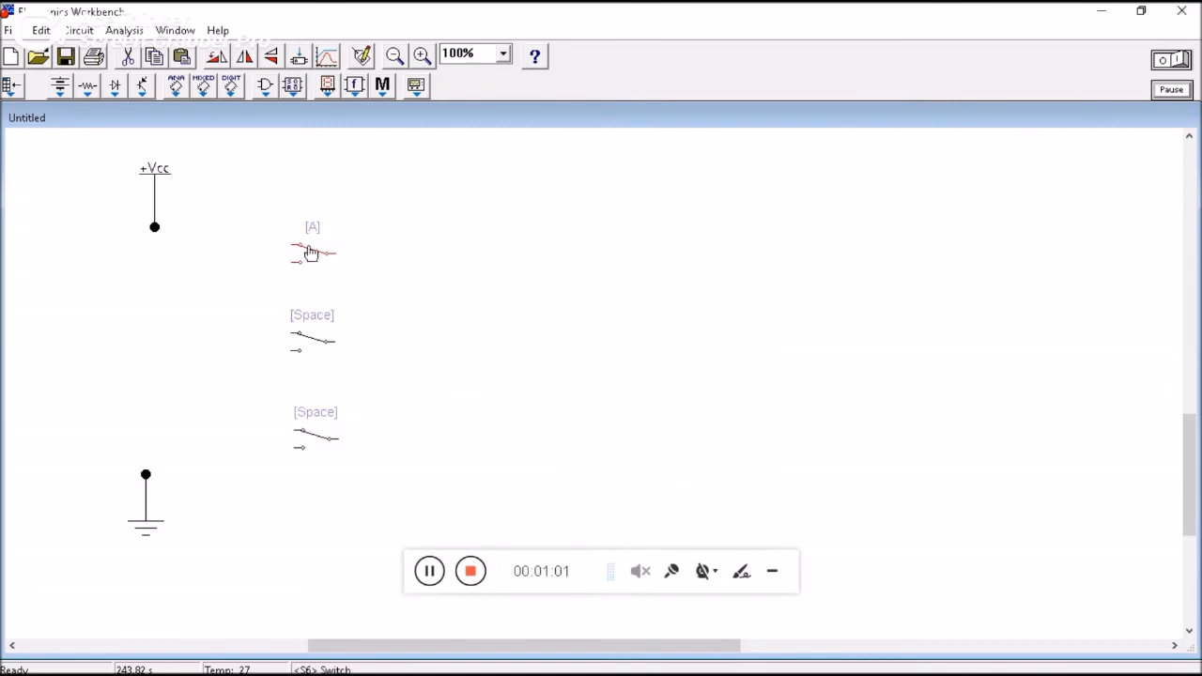
# Assign key B to the middle switch and key C to the lowest switch.
pyautogui.doubleClick(318, 338)
pyautogui.write('B')
pyautogui.press('Return')
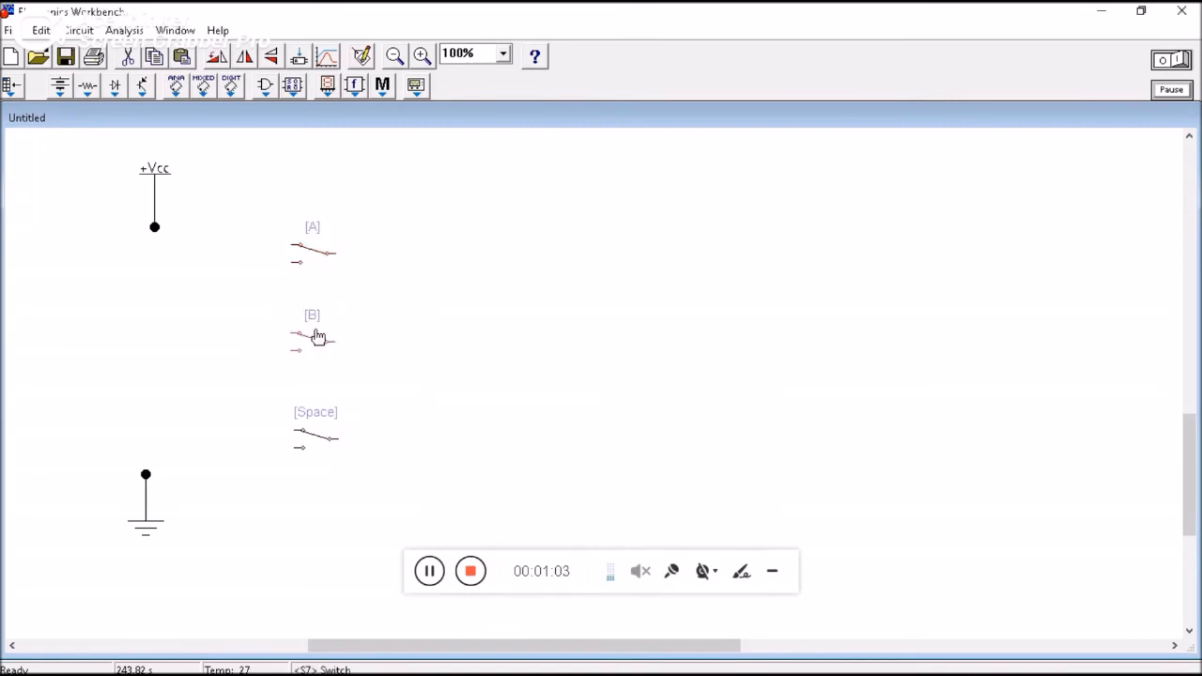
pyautogui.doubleClick(322, 436)
pyautogui.write('C')
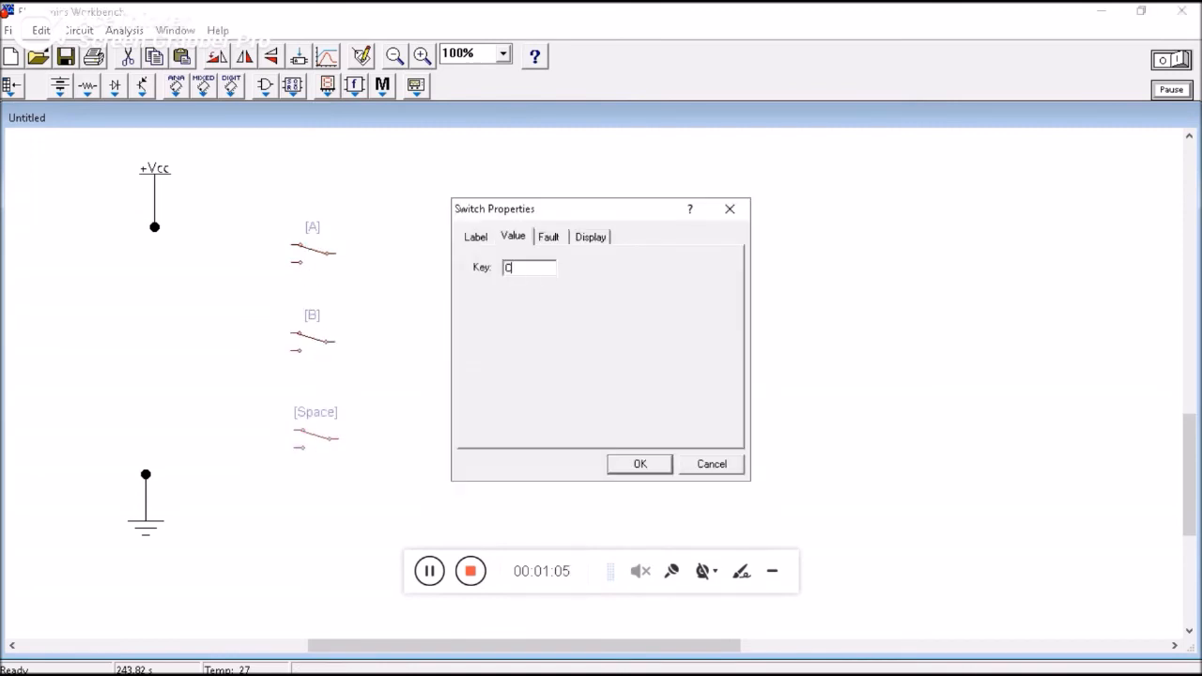
pyautogui.press('Return')
# Nudge switch A slightly left and wire its upper contact to the +Vcc connector and its lower contact to the ground connector.
pyautogui.click(311, 256)
pyautogui.press('Delete')
pyautogui.moveTo(313, 260); pyautogui.dragTo(309, 261)
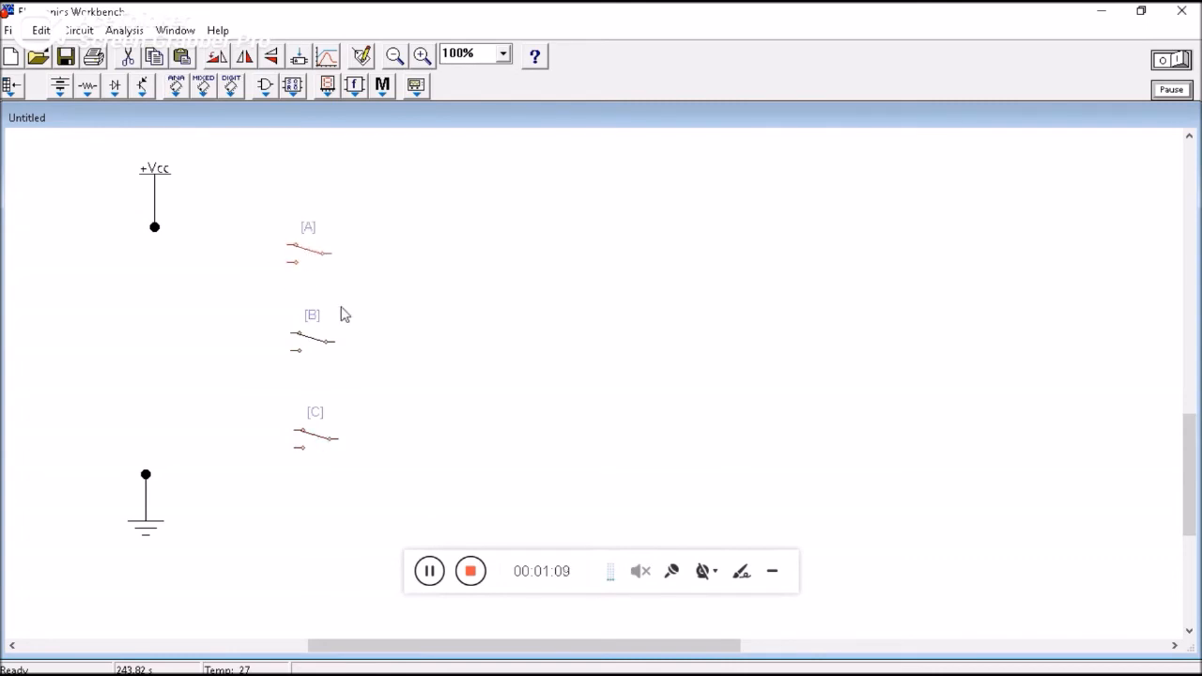
pyautogui.moveTo(287, 244); pyautogui.dragTo(156, 227)
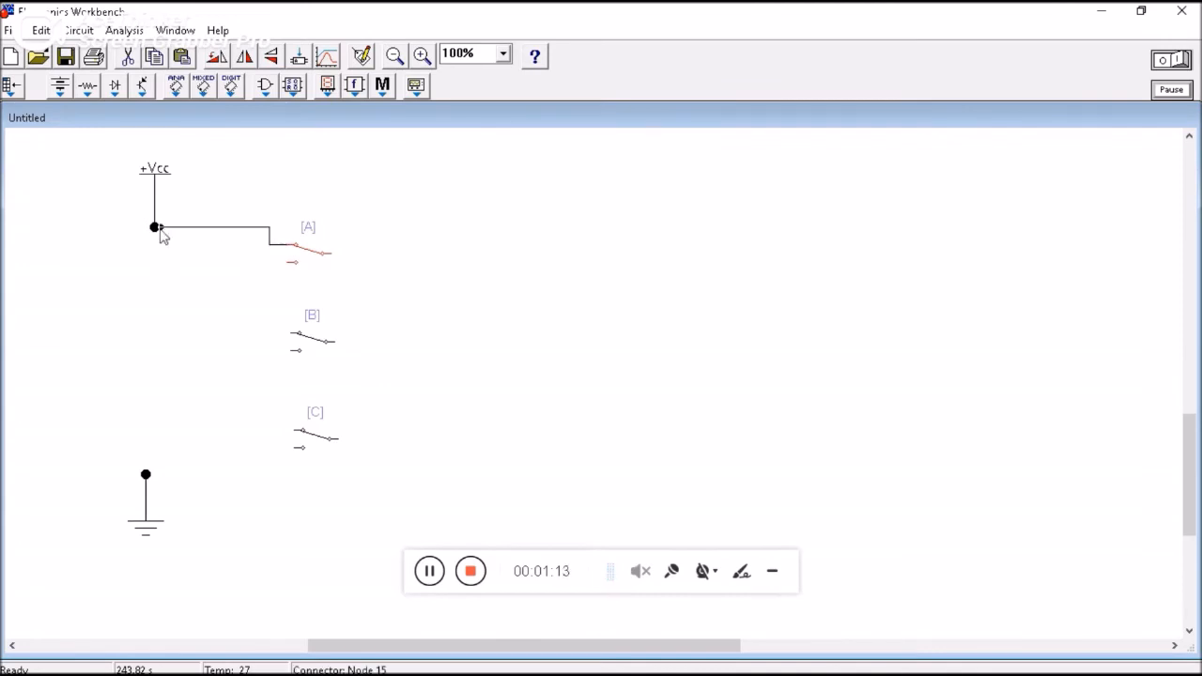
pyautogui.moveTo(287, 262); pyautogui.dragTo(146, 472)
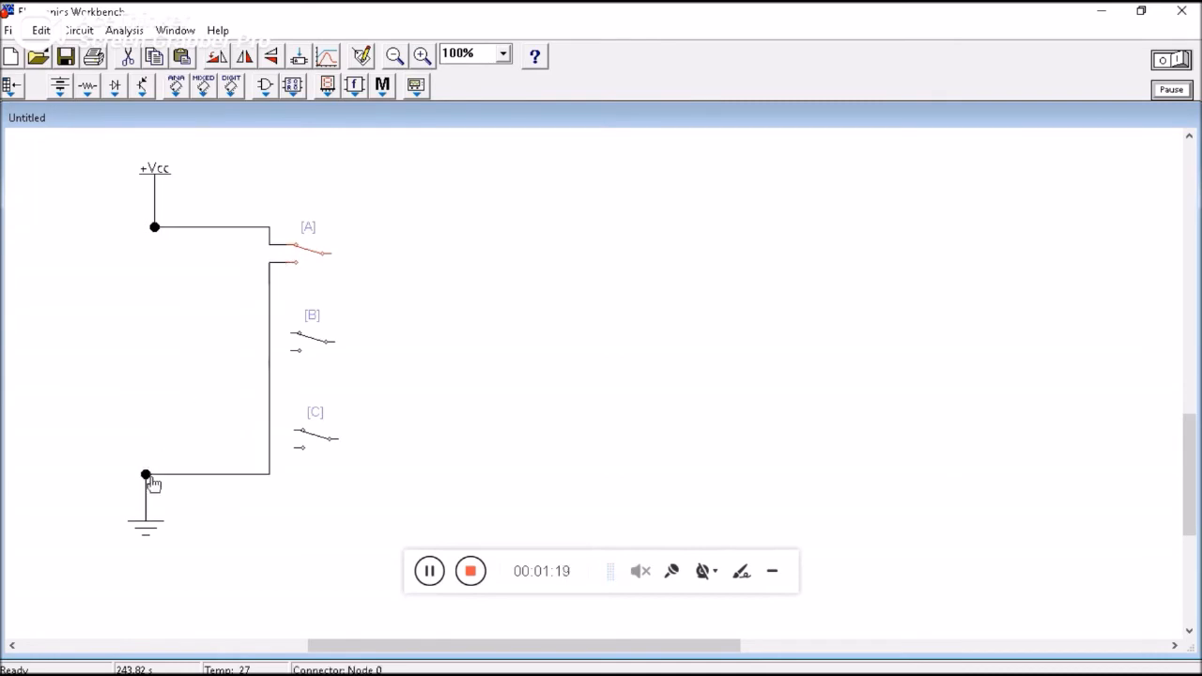
# Wire the upper contacts of switches B and C to the +Vcc connector and their lower contacts to the ground connector.
pyautogui.moveTo(272, 324); pyautogui.dragTo(155, 229)
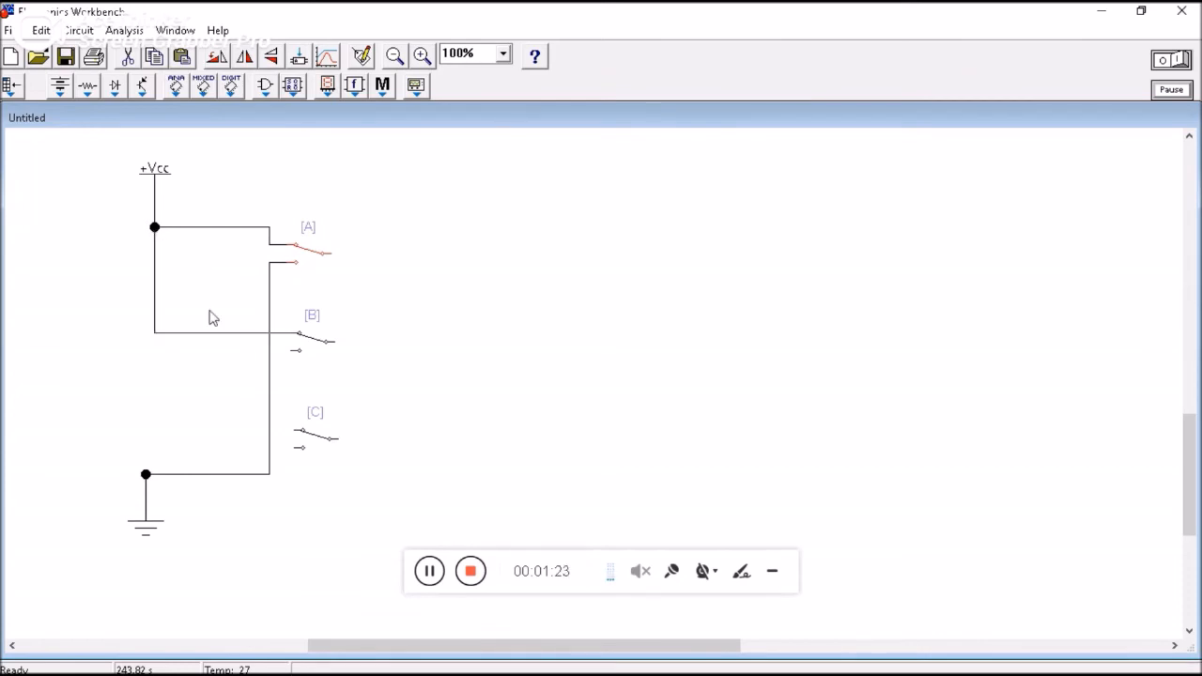
pyautogui.moveTo(293, 350); pyautogui.dragTo(146, 474)
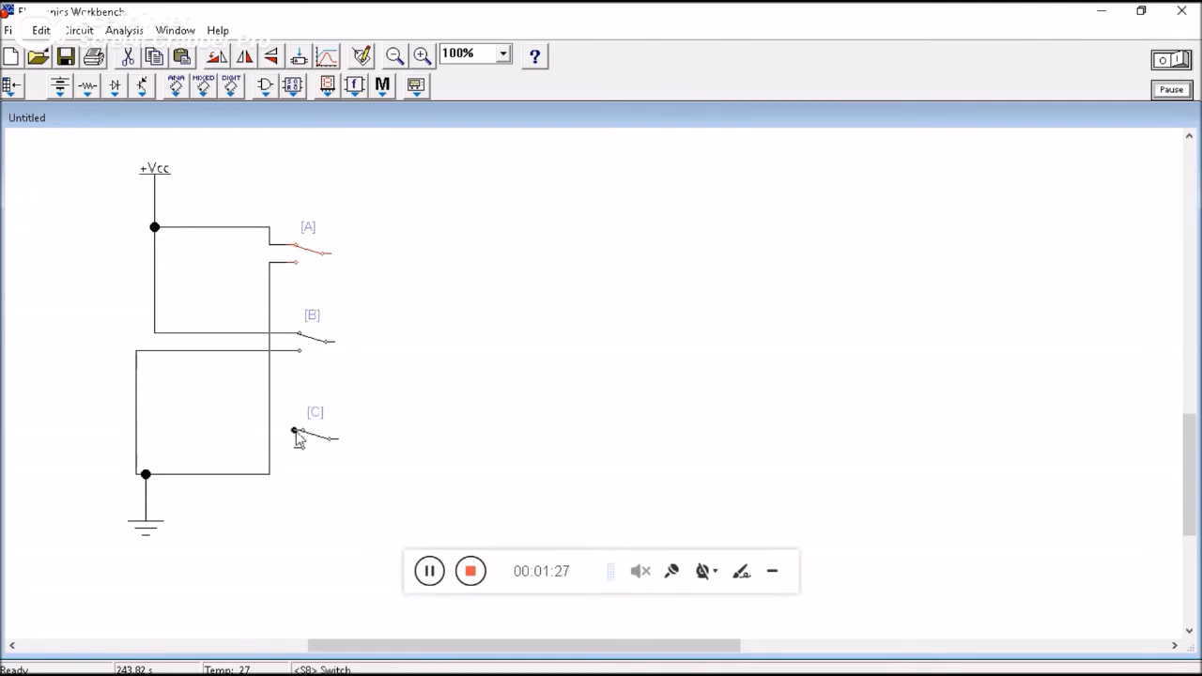
pyautogui.moveTo(293, 431); pyautogui.dragTo(155, 229)
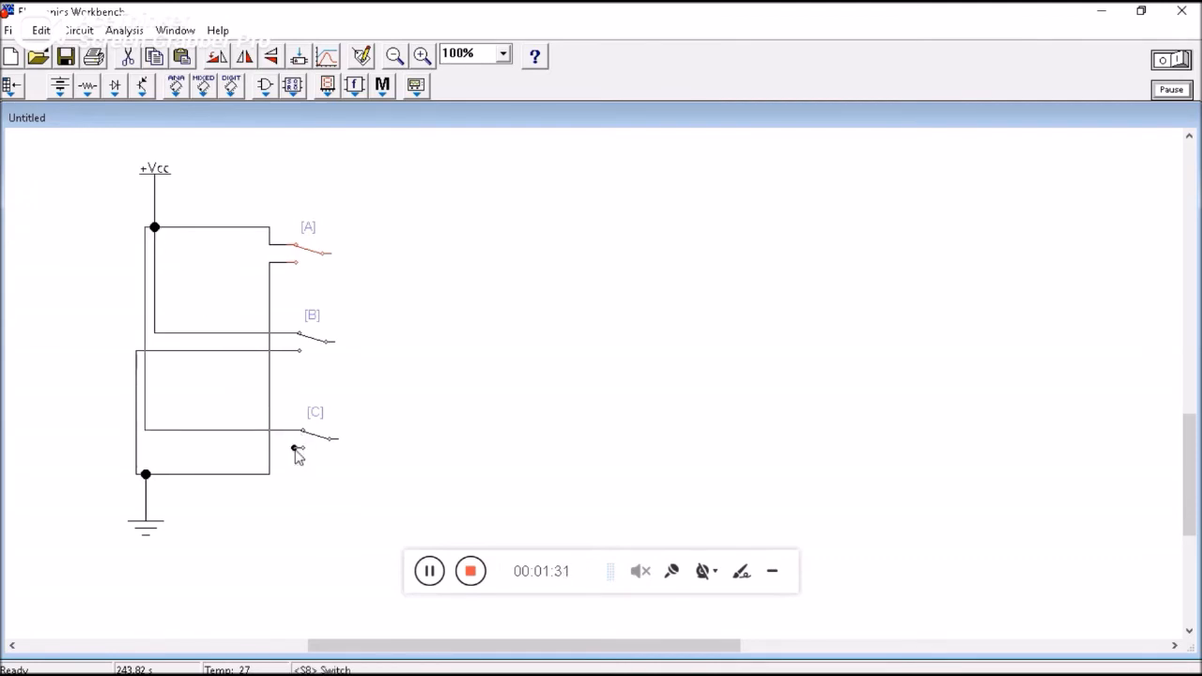
pyautogui.moveTo(297, 448); pyautogui.dragTo(146, 474)
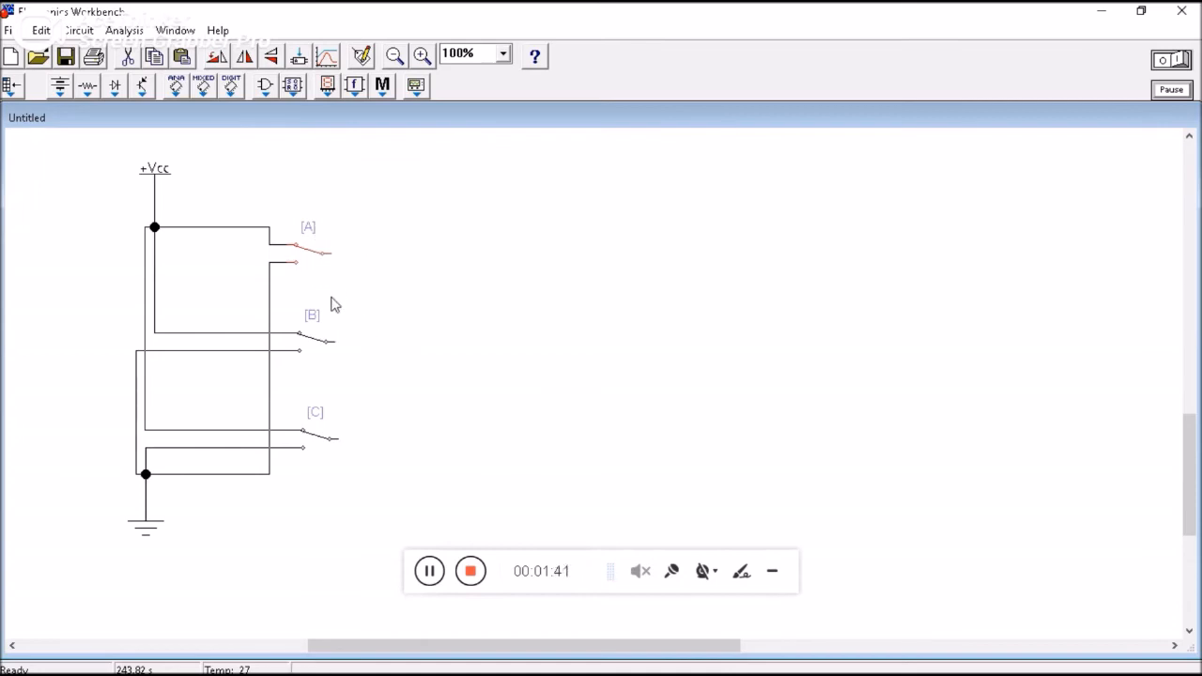
# Place a two-input AND gate to the right of switches A and B and wire both switch outputs to its inputs.
pyautogui.click(264, 85)
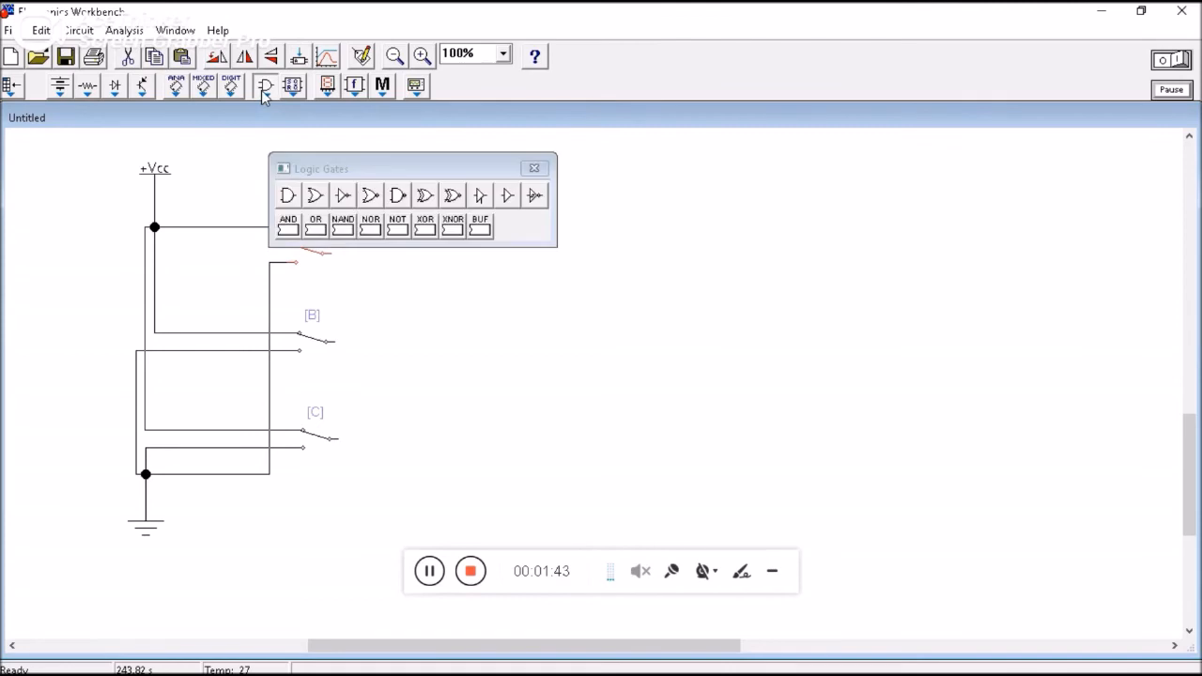
pyautogui.moveTo(291, 199); pyautogui.dragTo(441, 299)
pyautogui.click(533, 170)
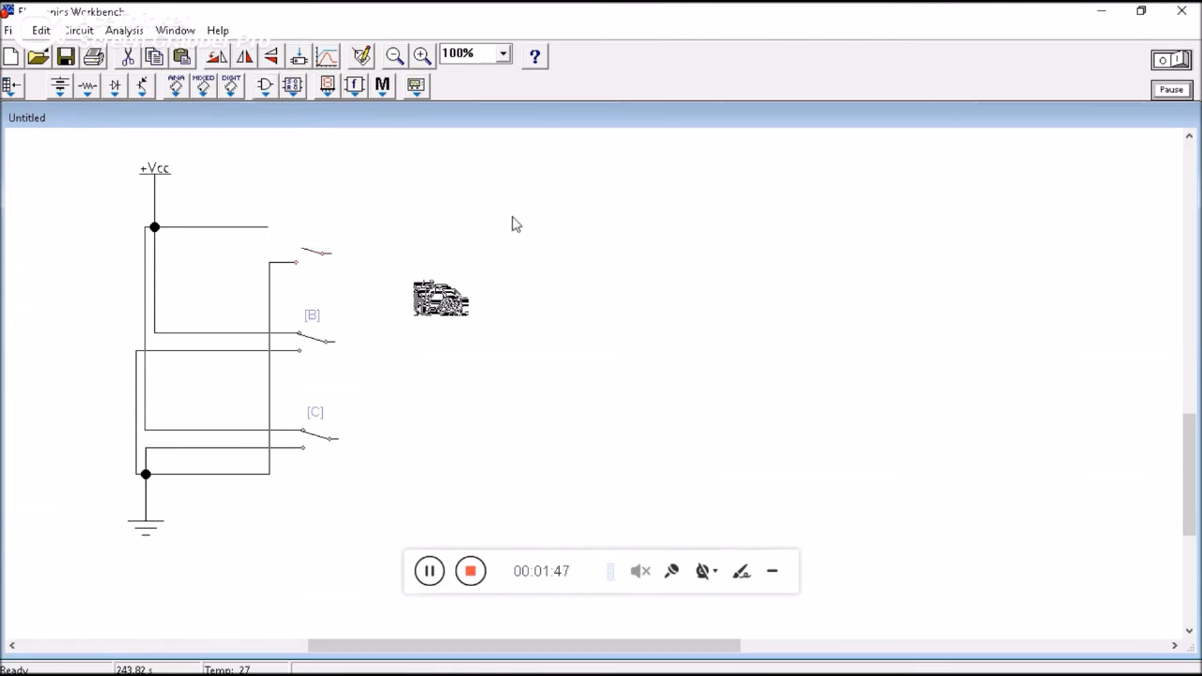
pyautogui.moveTo(445, 649); pyautogui.dragTo(455, 649)
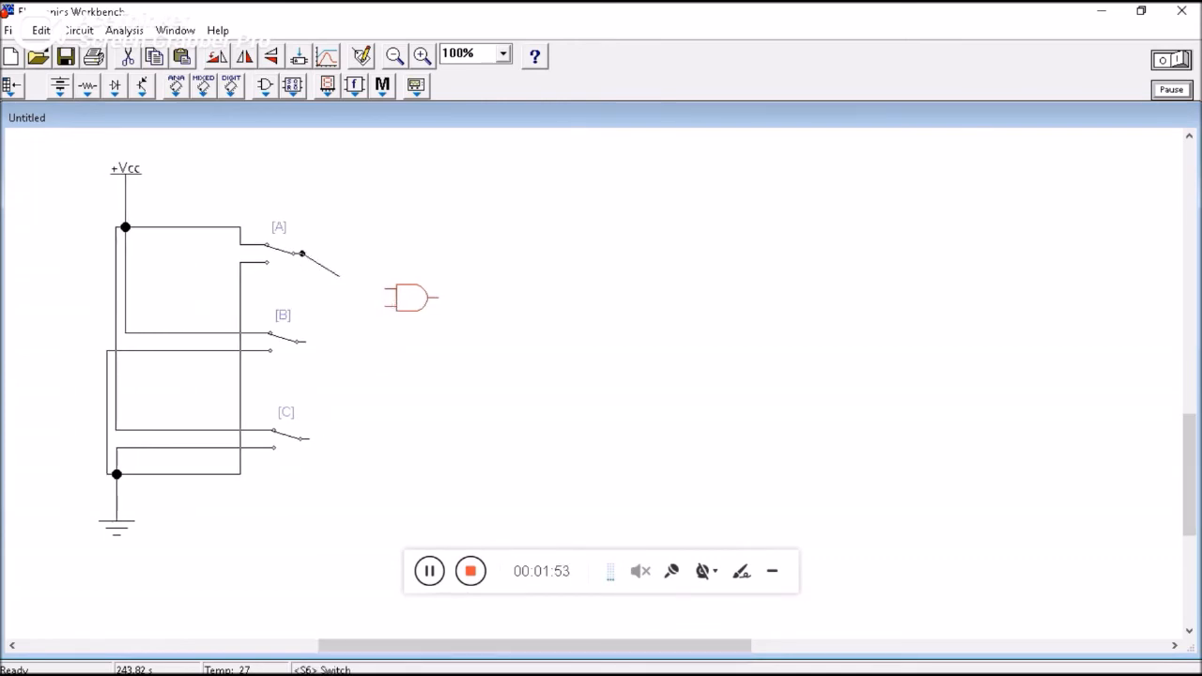
pyautogui.moveTo(302, 254); pyautogui.dragTo(388, 289)
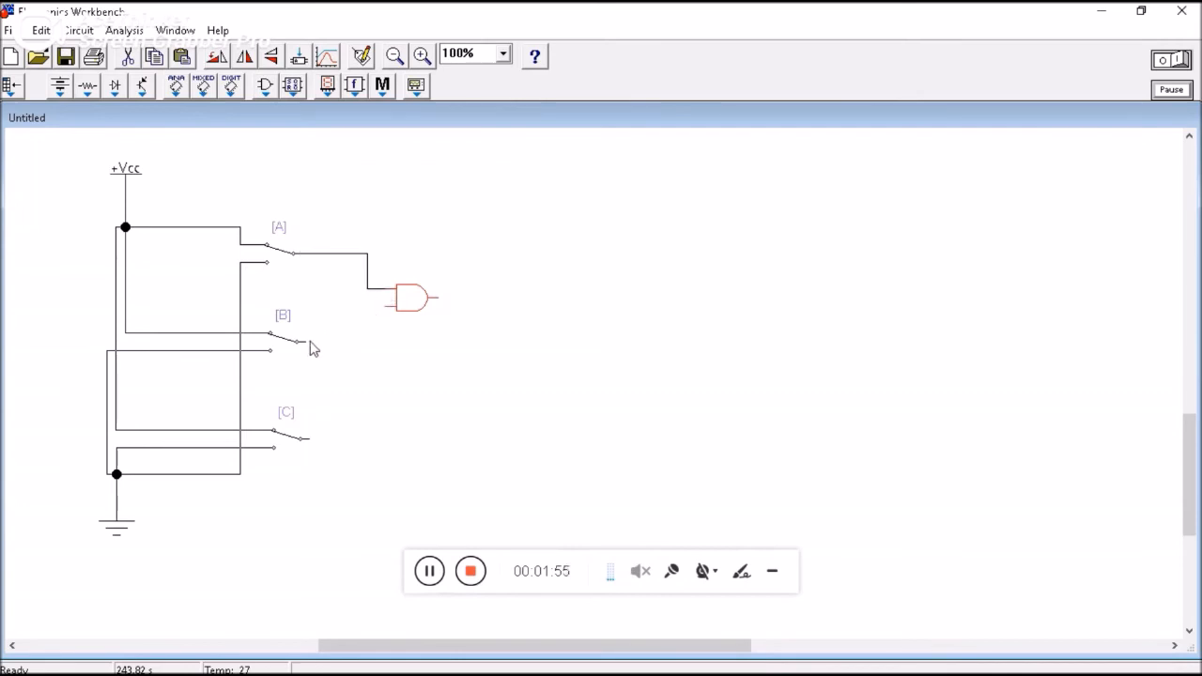
pyautogui.moveTo(334, 329); pyautogui.dragTo(385, 310)
# Place a two-input OR gate below and right of the AND gate, wiring the AND output and switch C to its inputs.
pyautogui.click(266, 85)
pyautogui.moveTo(315, 195); pyautogui.dragTo(542, 406)
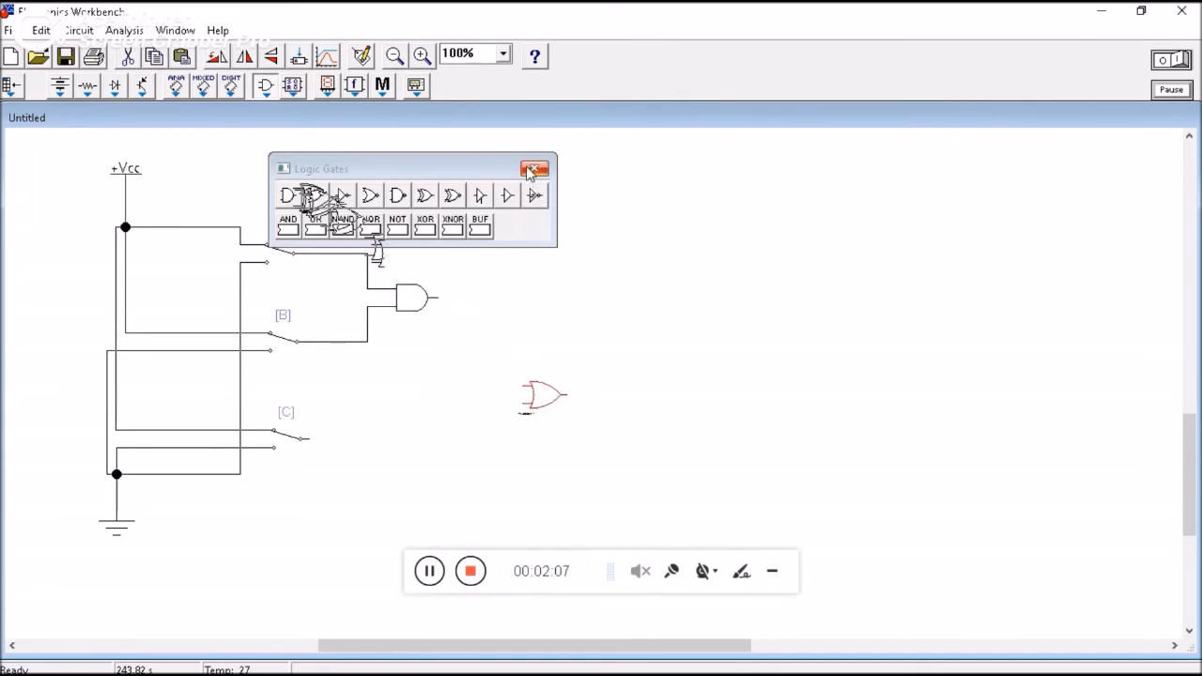
pyautogui.moveTo(475, 169); pyautogui.dragTo(490, 240)
pyautogui.click(546, 244)
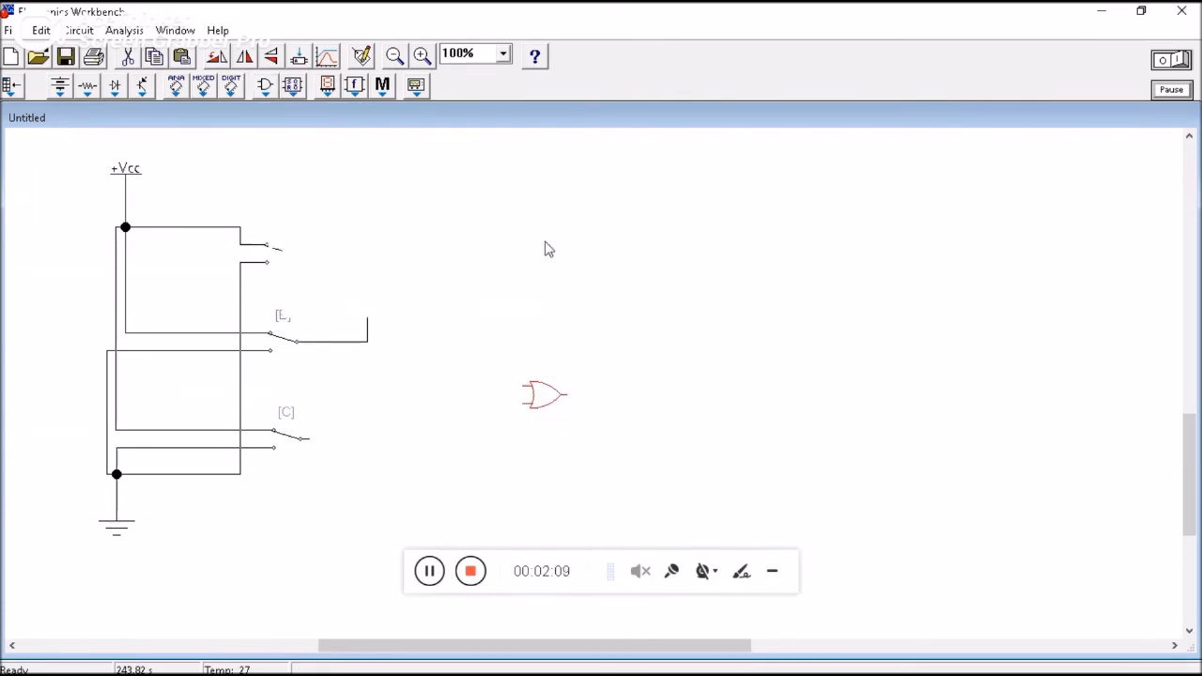
pyautogui.moveTo(460, 648); pyautogui.dragTo(474, 648)
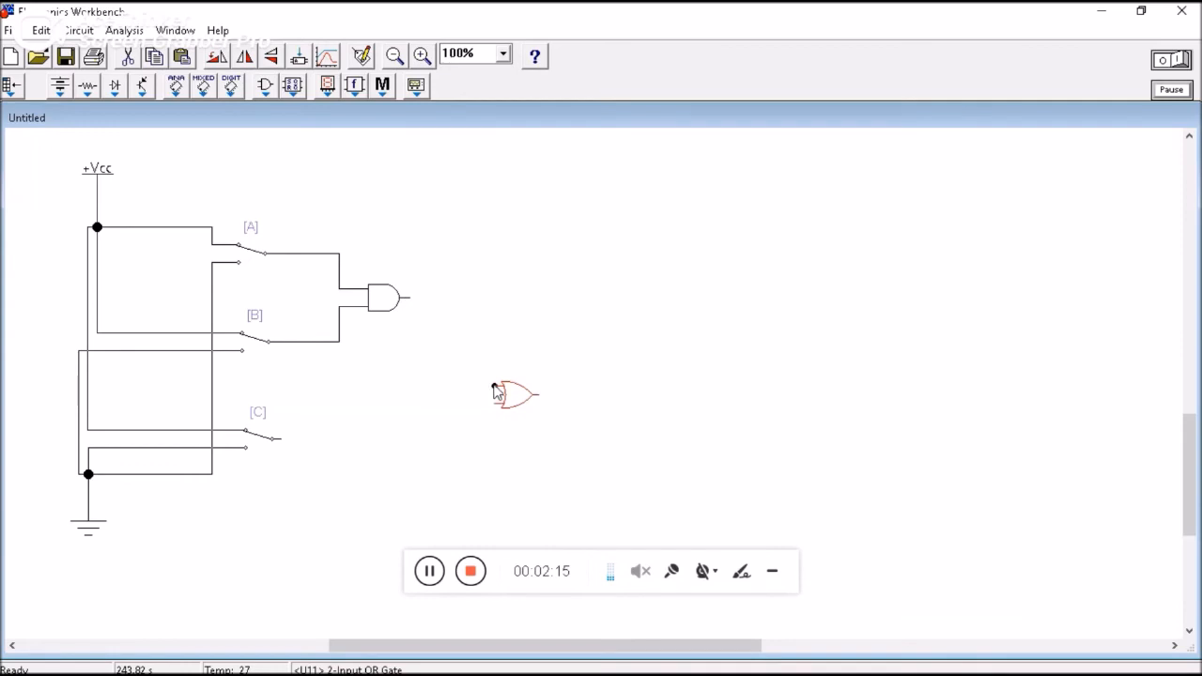
pyautogui.moveTo(494, 386); pyautogui.dragTo(410, 302)
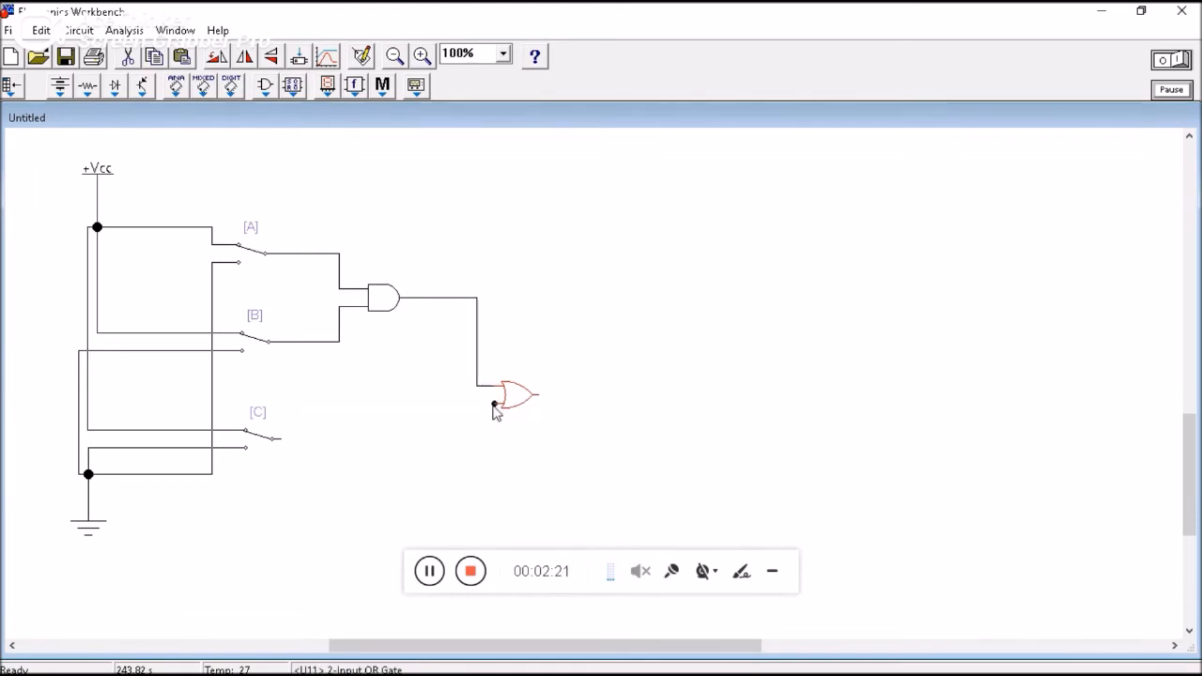
pyautogui.moveTo(494, 404); pyautogui.dragTo(281, 438)
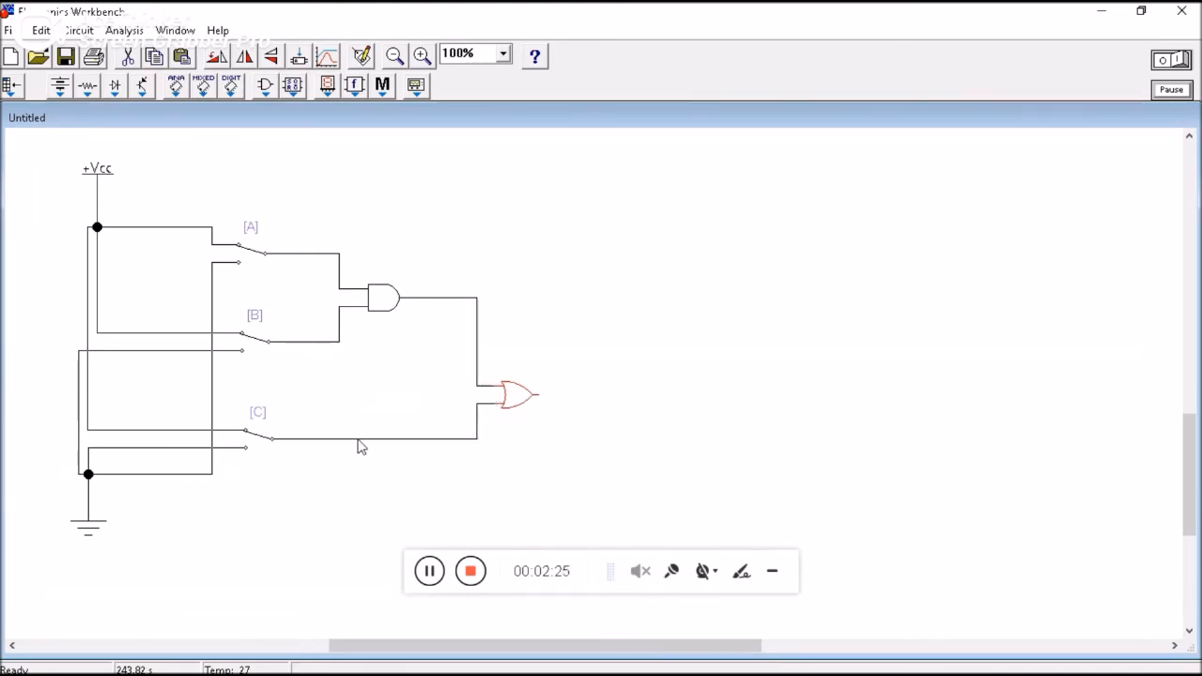
# Place a resistor to the right of the OR gate and wire it to the gate's output.
pyautogui.click(93, 97)
pyautogui.moveTo(129, 246); pyautogui.dragTo(599, 393)
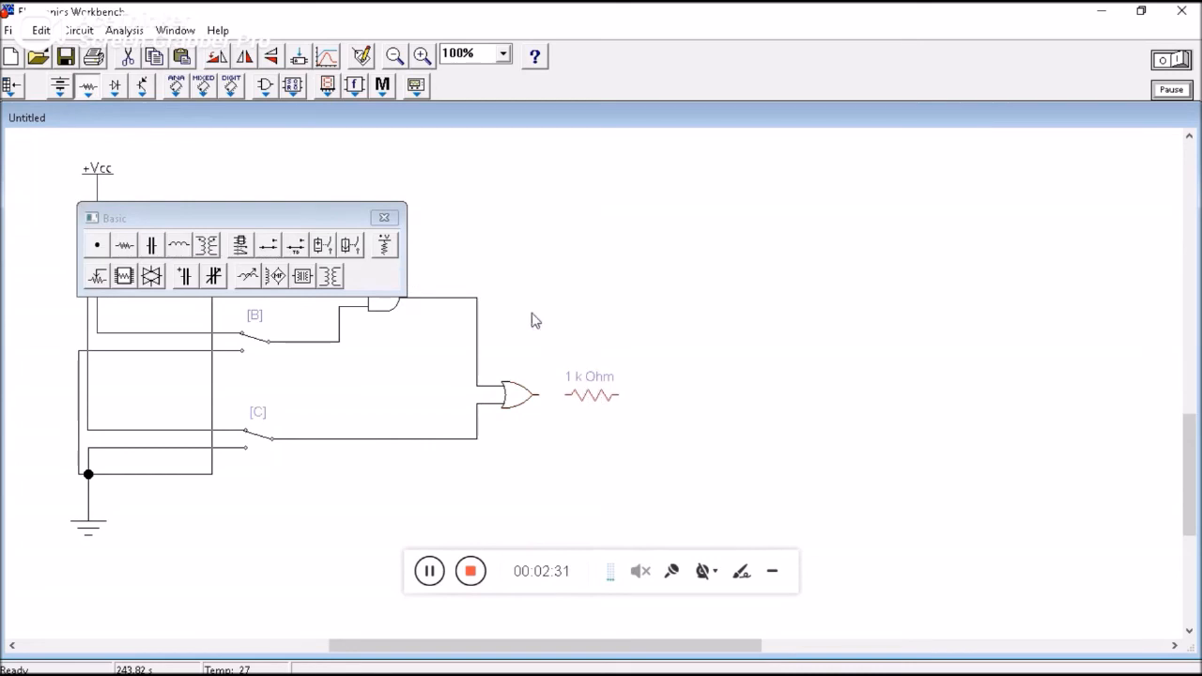
pyautogui.click(384, 217)
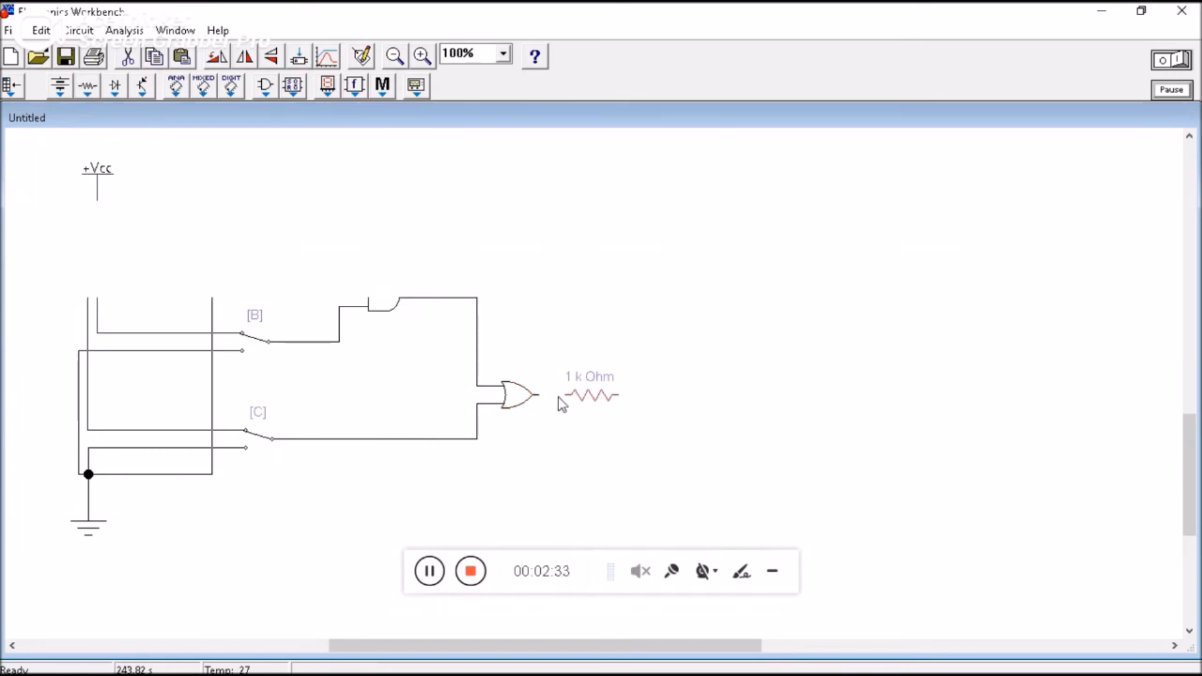
pyautogui.moveTo(564, 394); pyautogui.dragTo(538, 395)
# Place a red probe to the right of the resistor.
pyautogui.click(328, 86)
pyautogui.moveTo(331, 195); pyautogui.dragTo(695, 387)
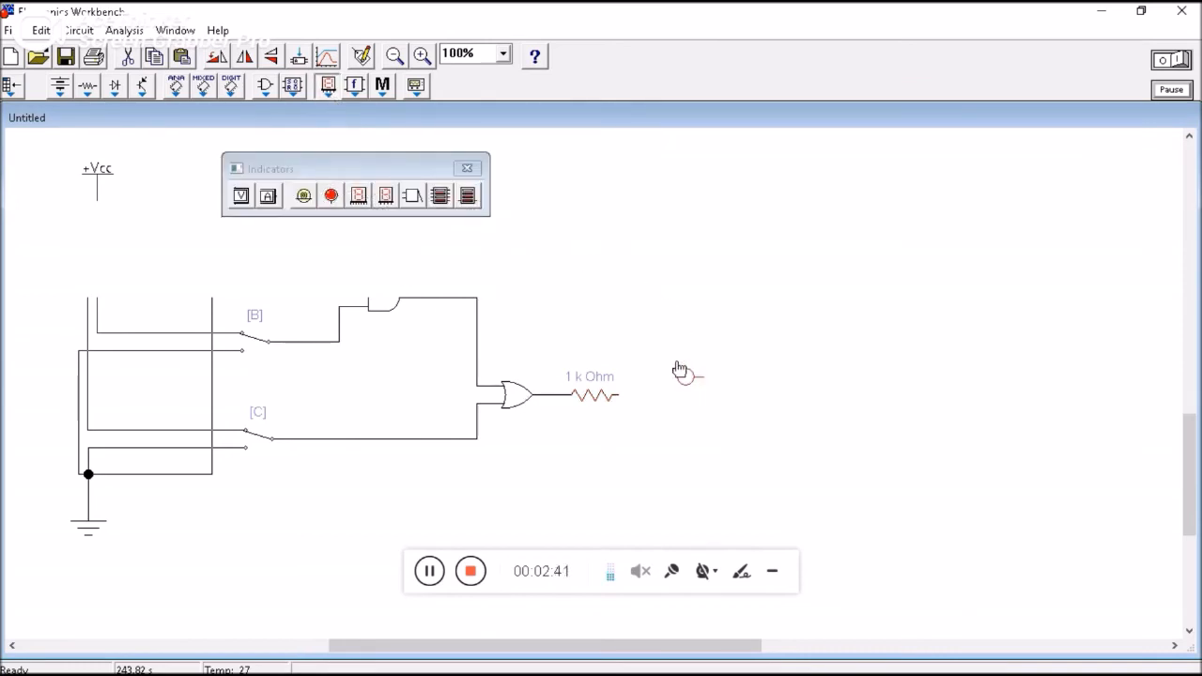
pyautogui.click(472, 169)
pyautogui.click(685, 377)
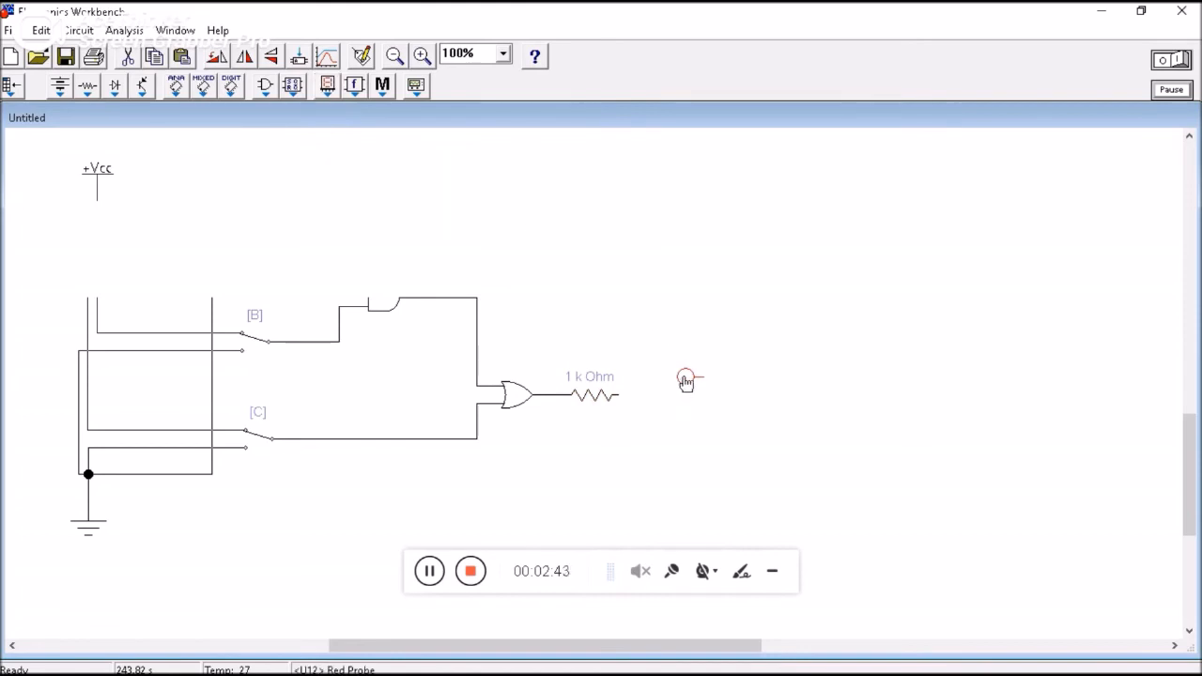
# Rotate the red probe until its lead points down and wire it to the resistor's free end.
pyautogui.rightClick(684, 377)
pyautogui.click(739, 488)
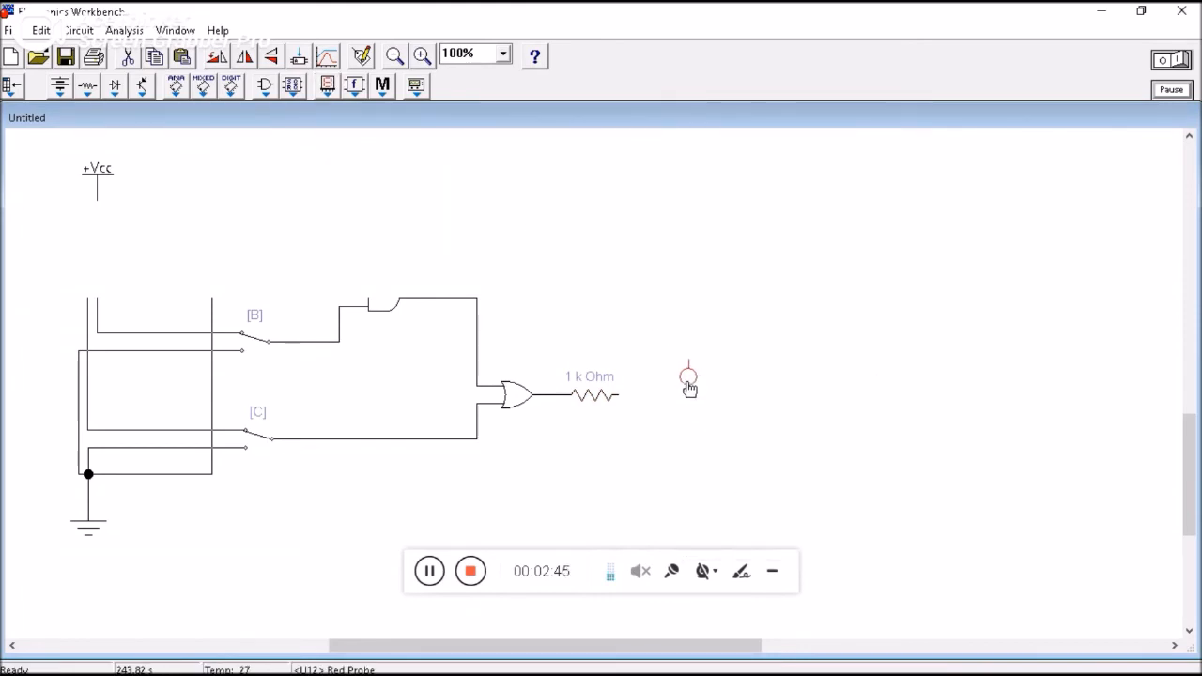
pyautogui.rightClick(689, 385)
pyautogui.click(731, 489)
pyautogui.rightClick(688, 387)
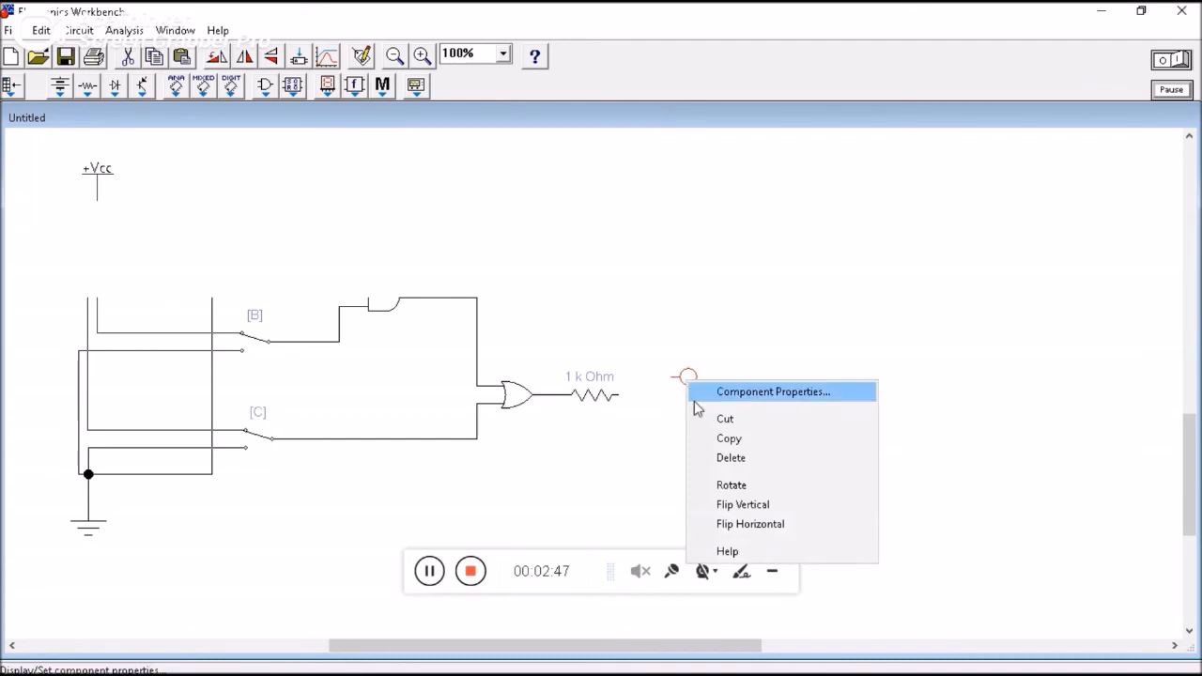
pyautogui.click(726, 488)
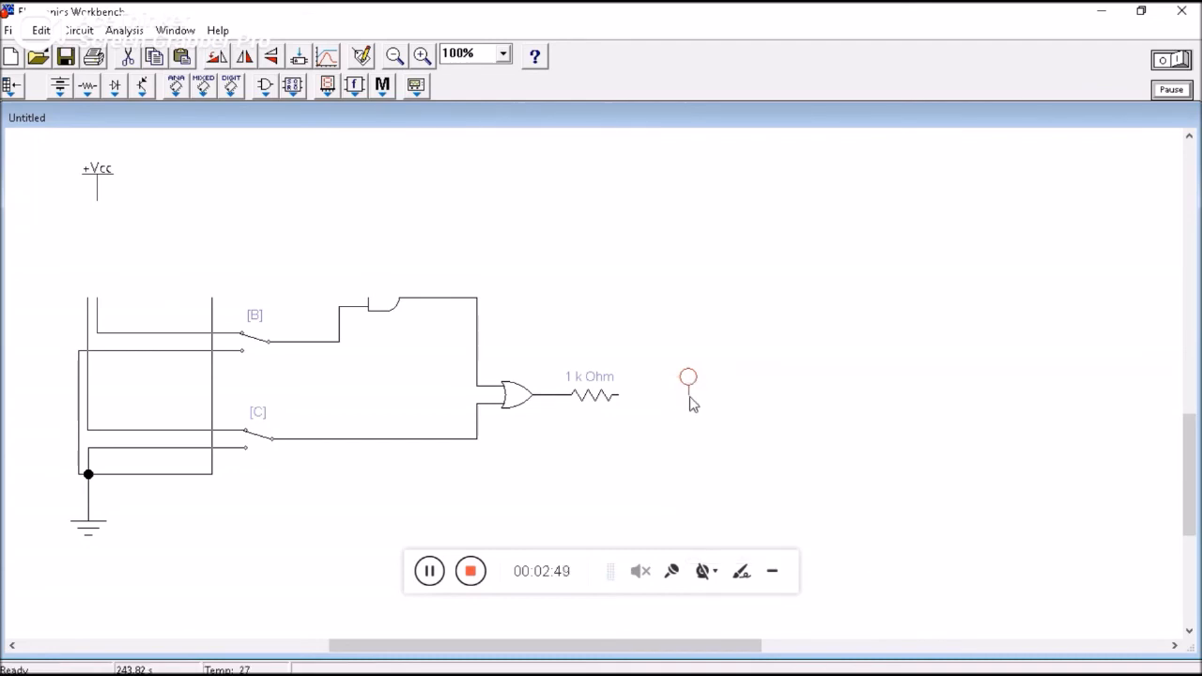
pyautogui.moveTo(688, 395); pyautogui.dragTo(618, 395)
pyautogui.moveTo(633, 647); pyautogui.dragTo(606, 655)
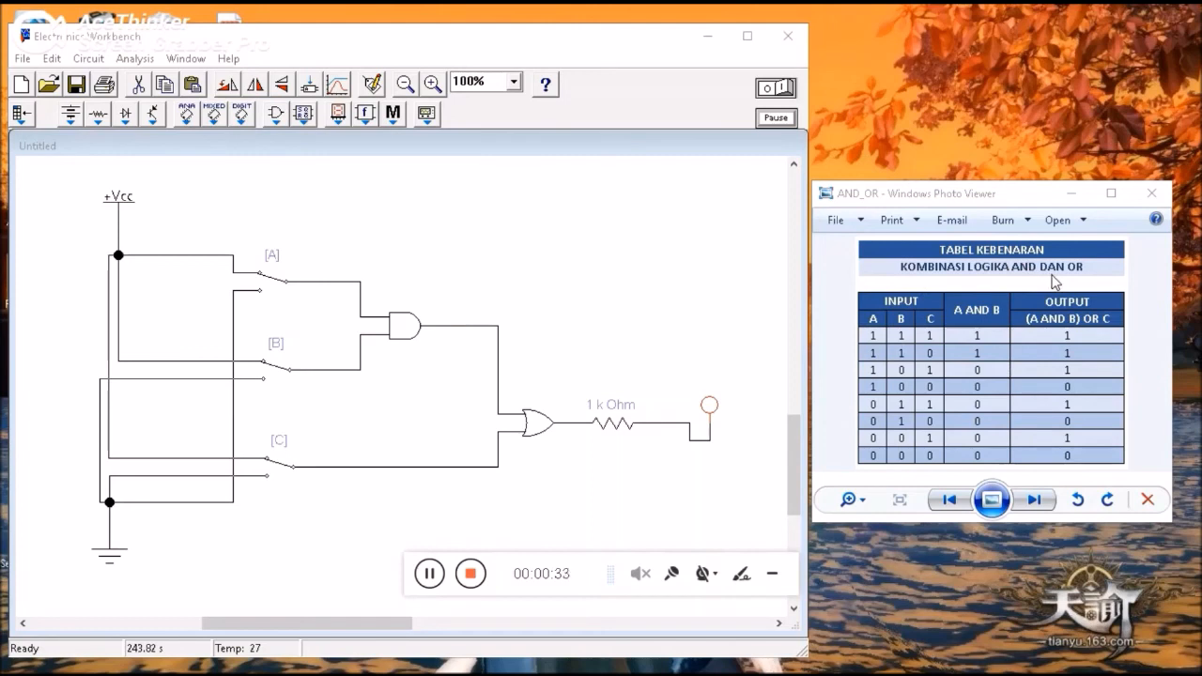
# Run the simulation and toggle switches A, B and C to compare the probe's output with the AND-OR truth table.
pyautogui.click(786, 93)
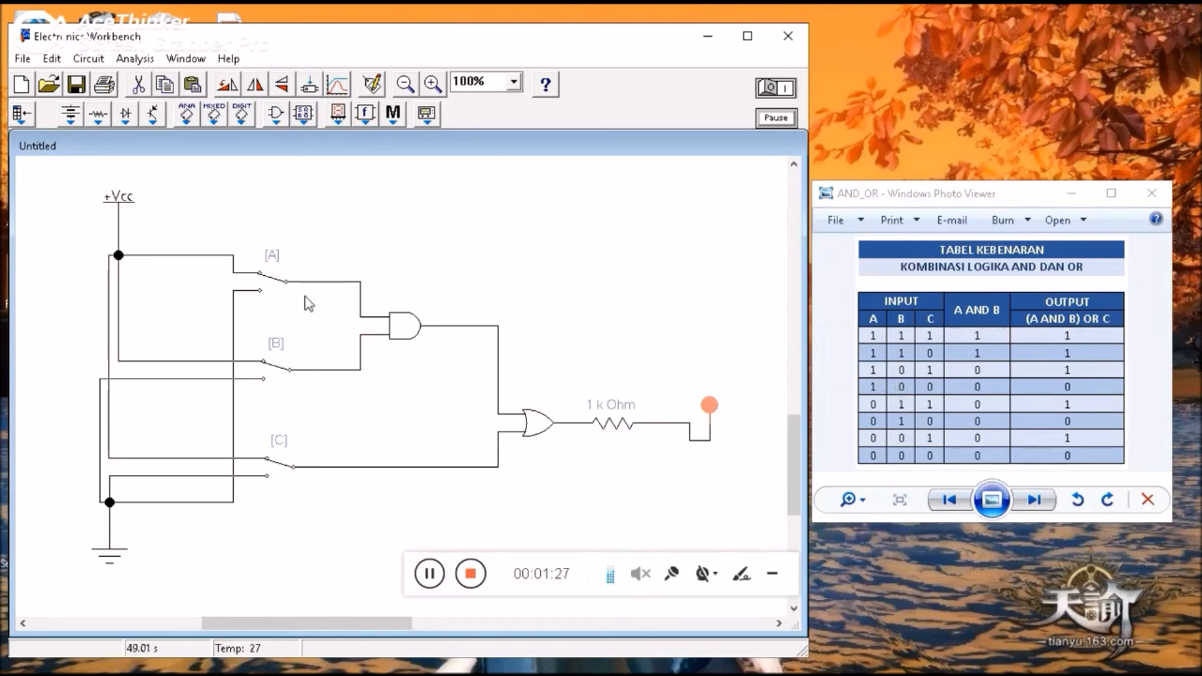
pyautogui.press('b')
pyautogui.press('c')
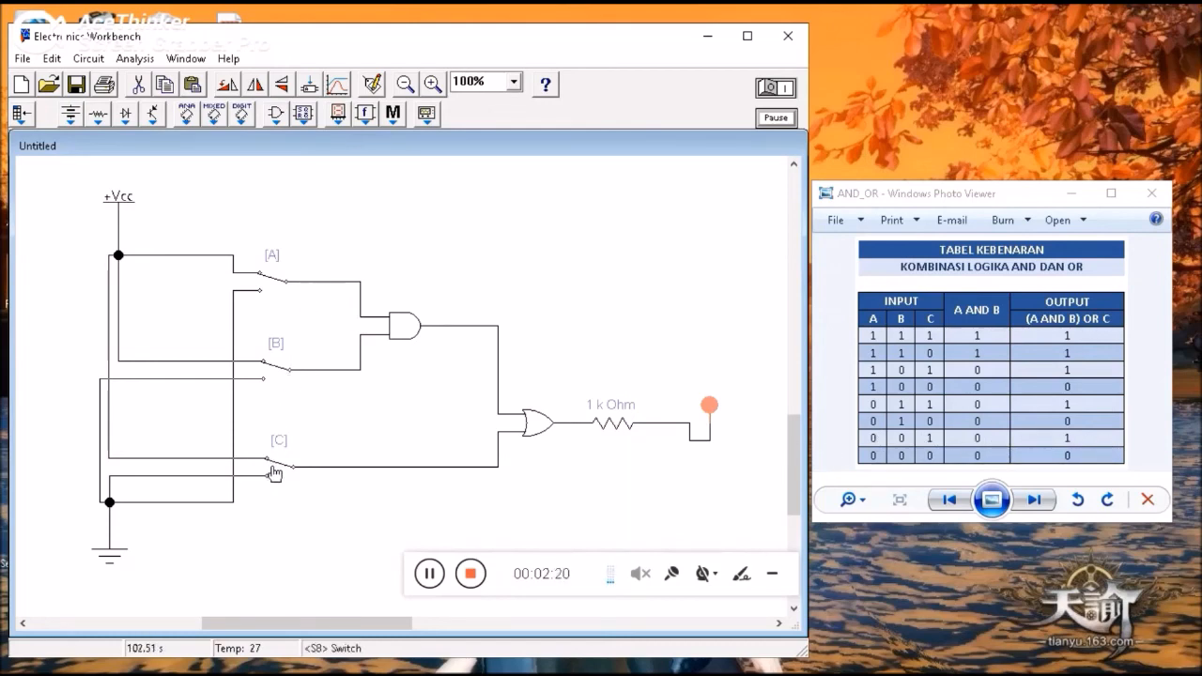
pyautogui.press('a')
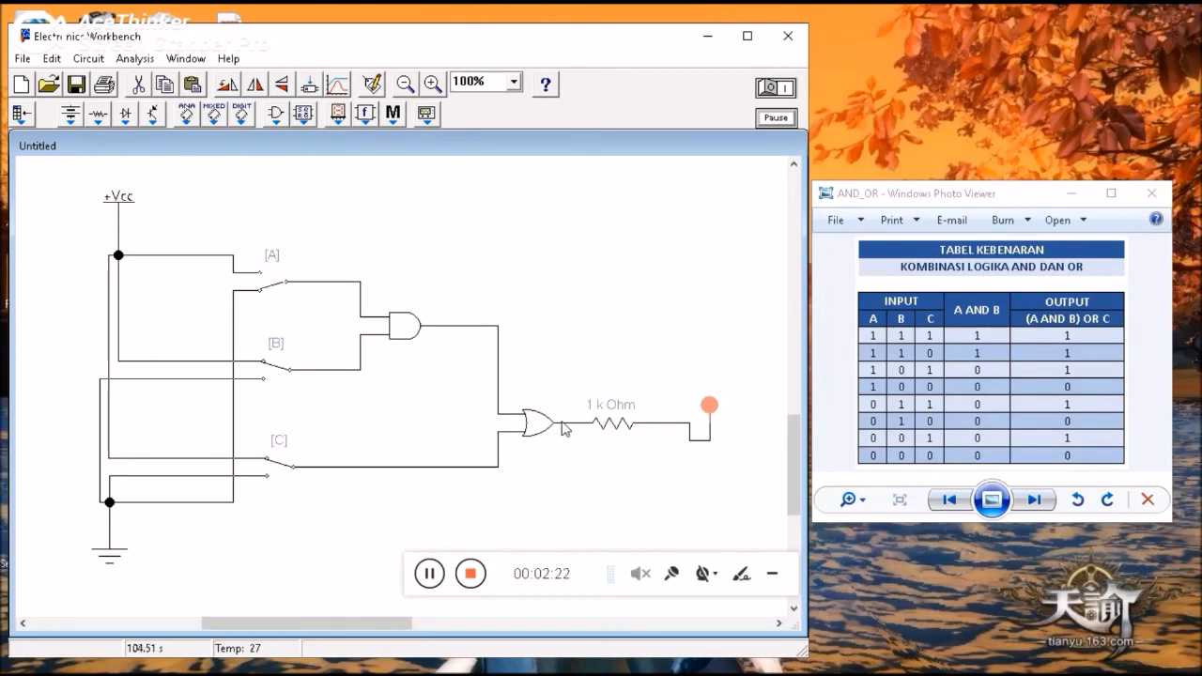
pyautogui.press('b')
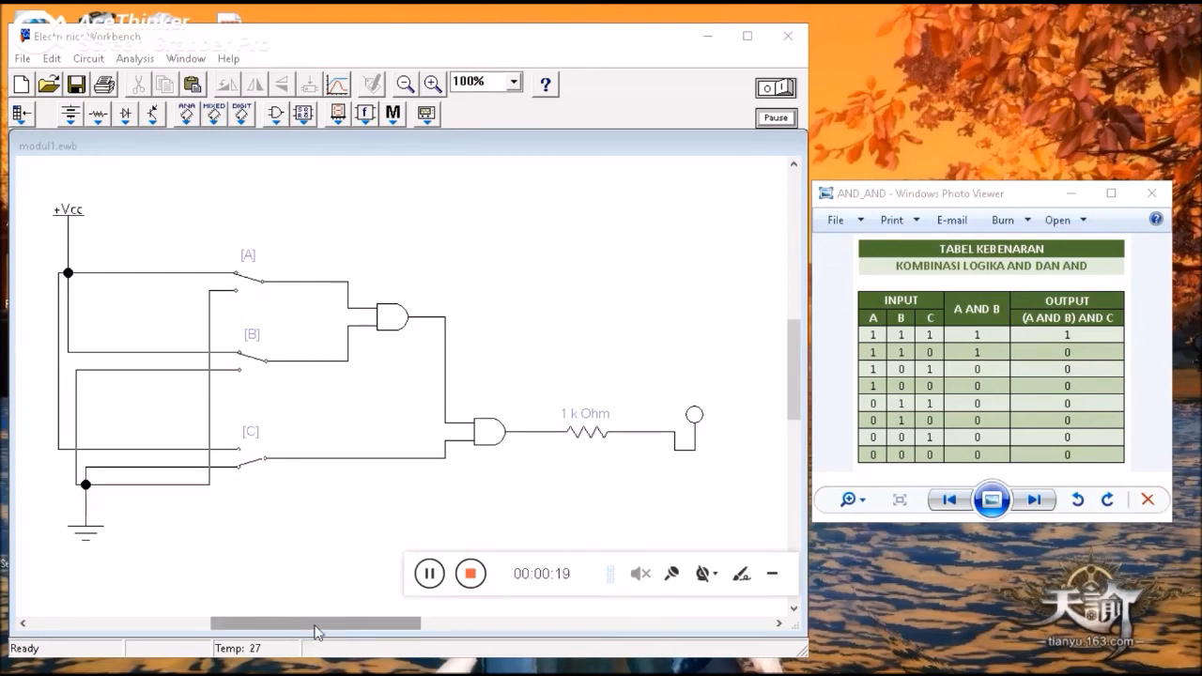
# Review the AND-AND and AND-NOT circuits in modul1.ewb and page through the truth table images from AND_AND to AND_OR.
pyautogui.moveTo(341, 625); pyautogui.dragTo(553, 636)
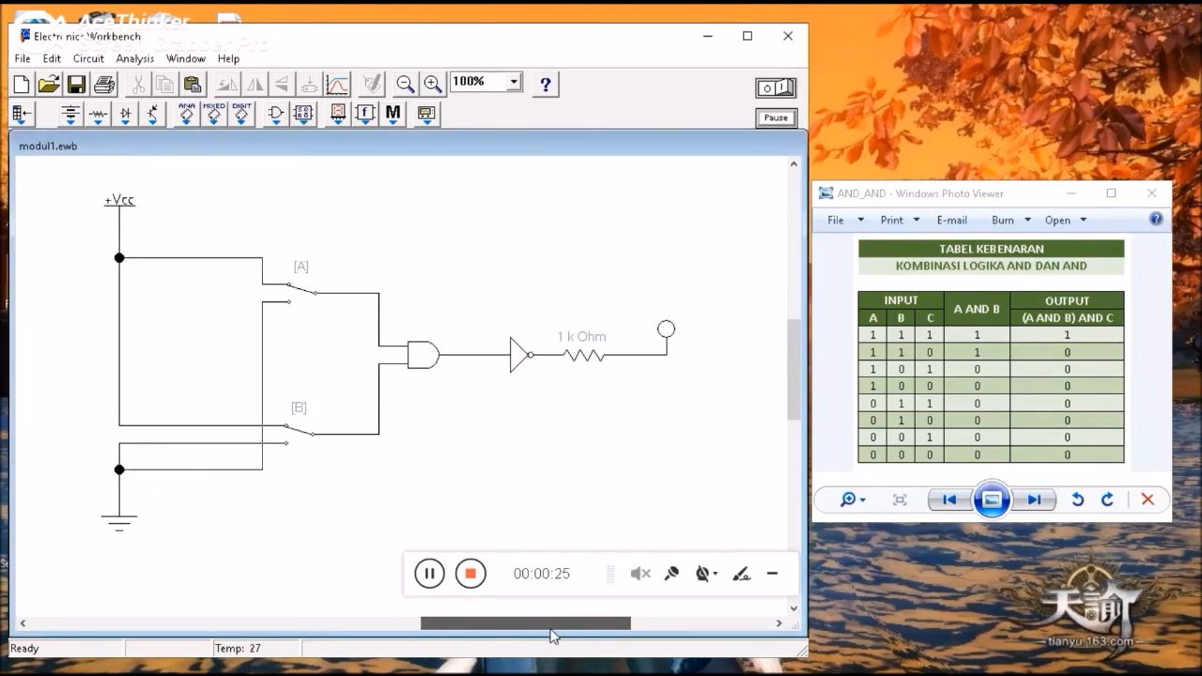
pyautogui.moveTo(551, 636); pyautogui.dragTo(330, 631)
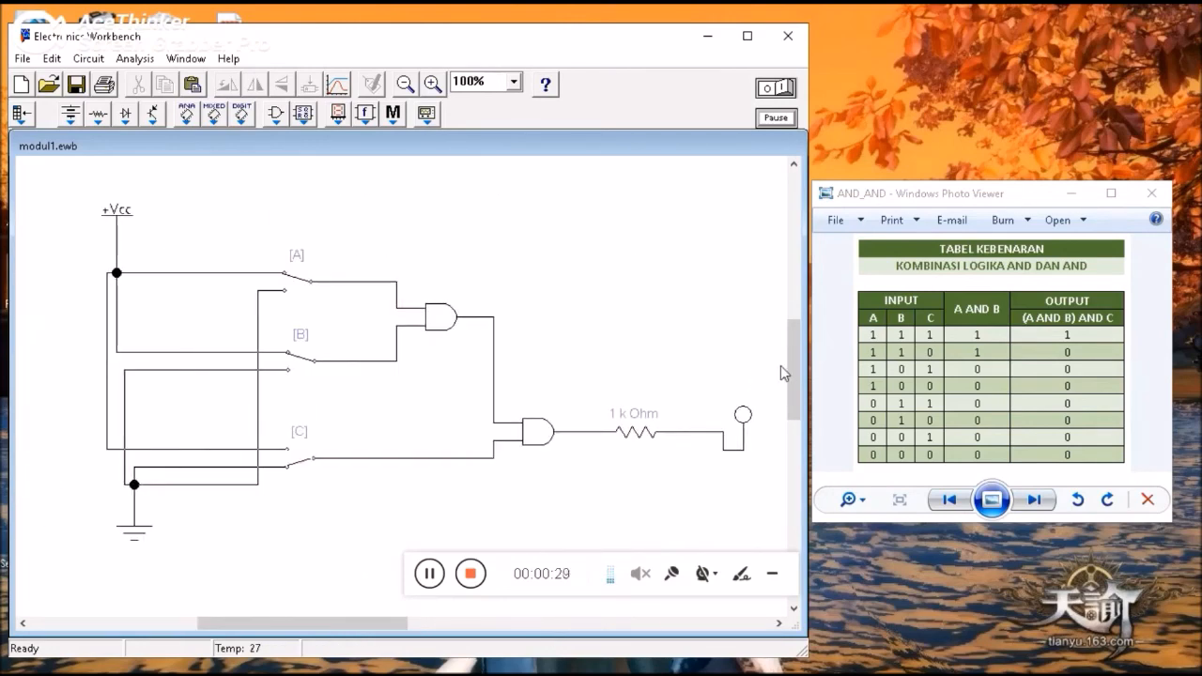
pyautogui.moveTo(793, 367); pyautogui.dragTo(800, 465)
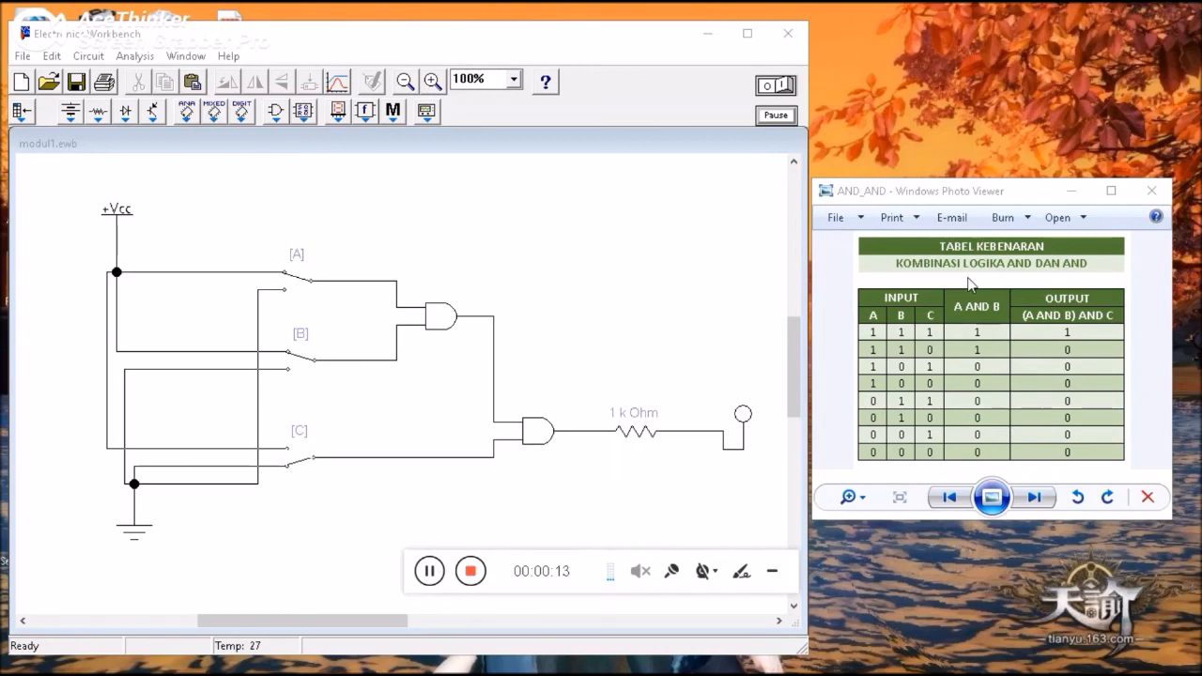
pyautogui.click(1040, 498)
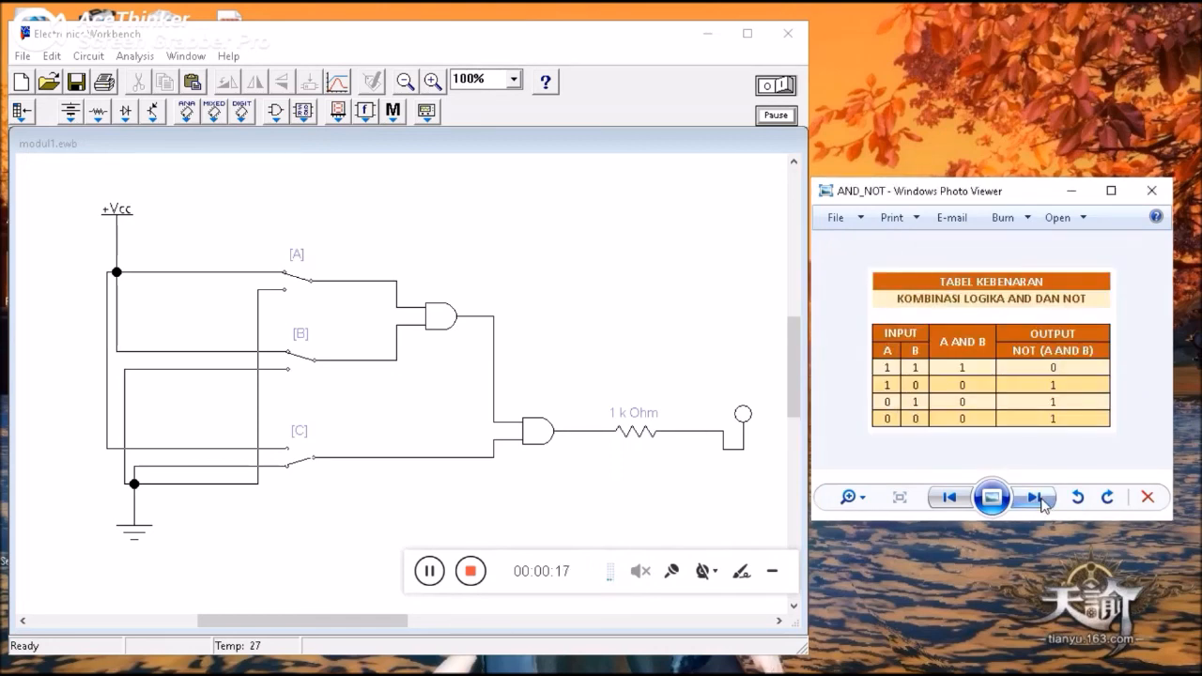
pyautogui.click(1040, 499)
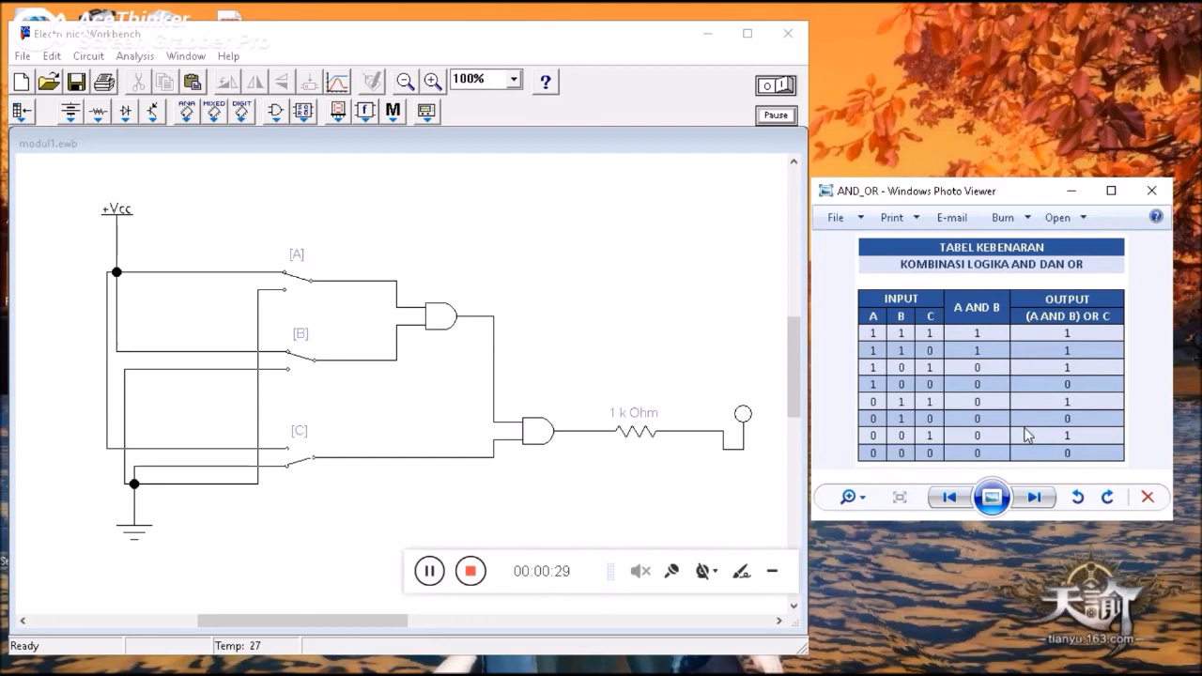
pyautogui.click(472, 570)
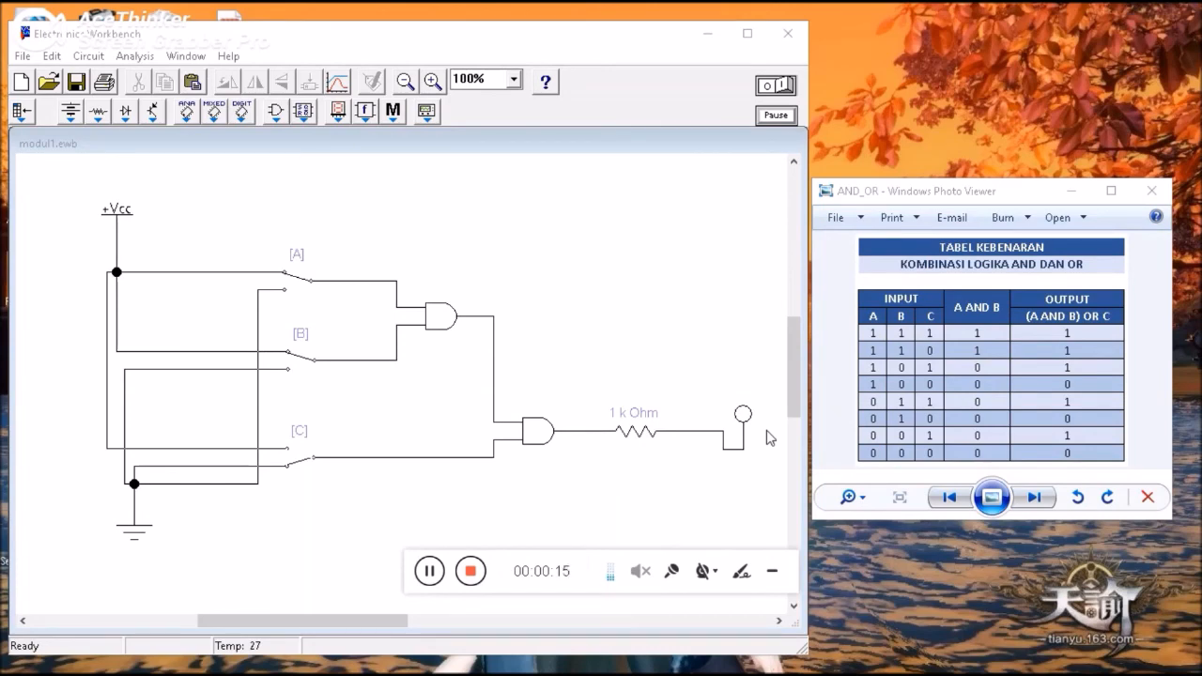
pyautogui.click(470, 570)
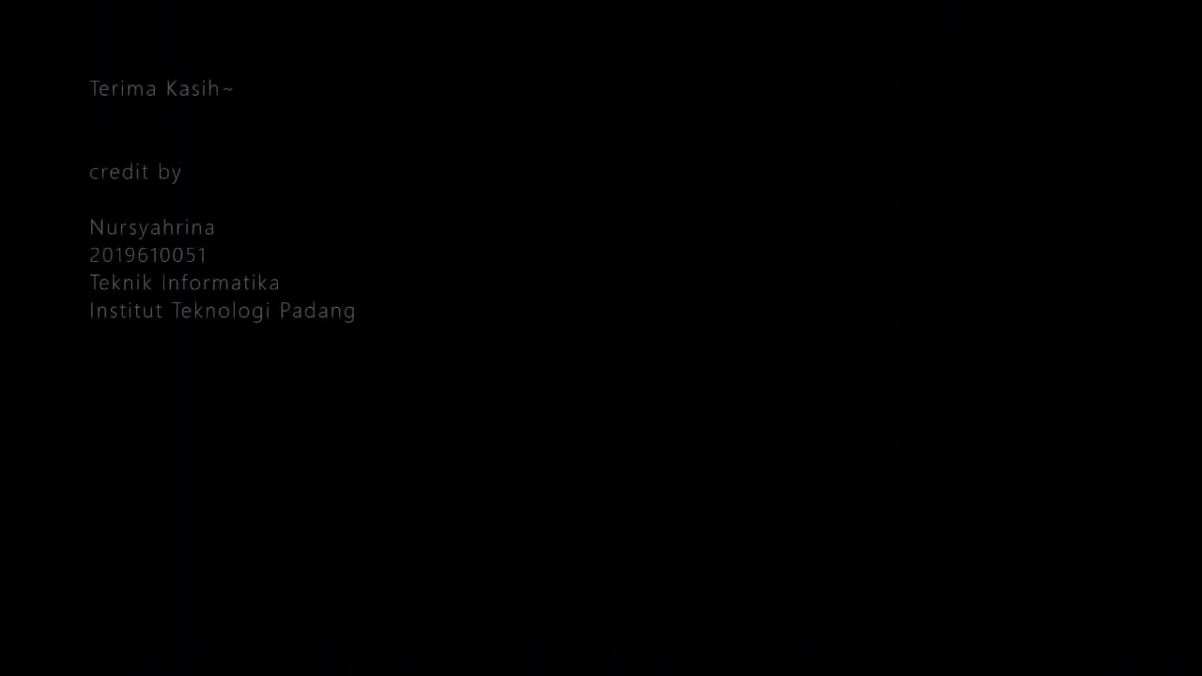